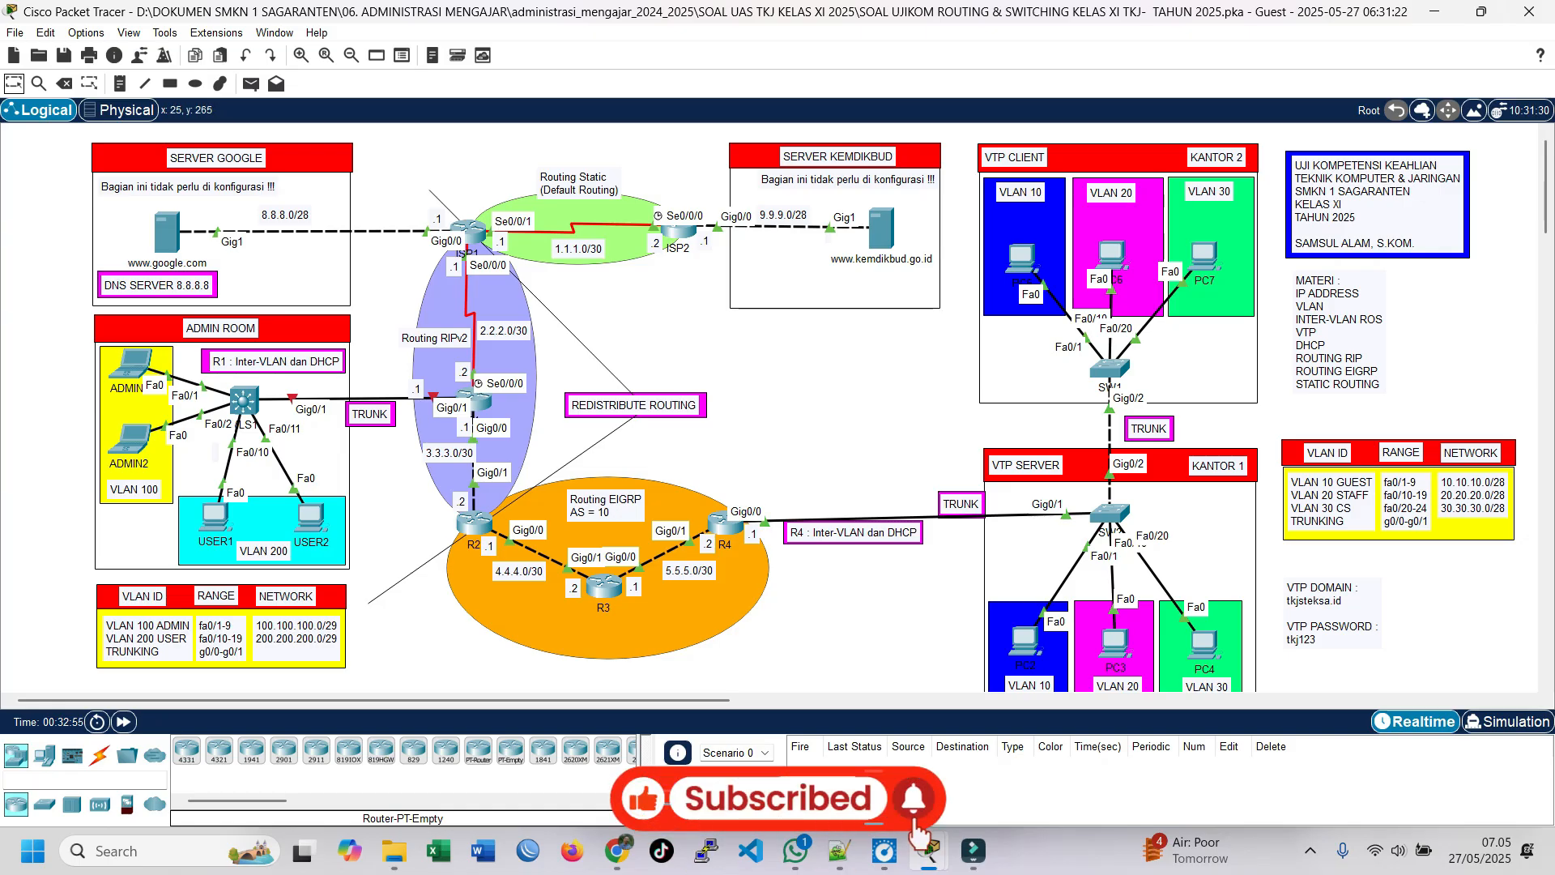
pyautogui.moveTo(11, 317); pyautogui.dragTo(401, 568)
pyautogui.click(402, 567)
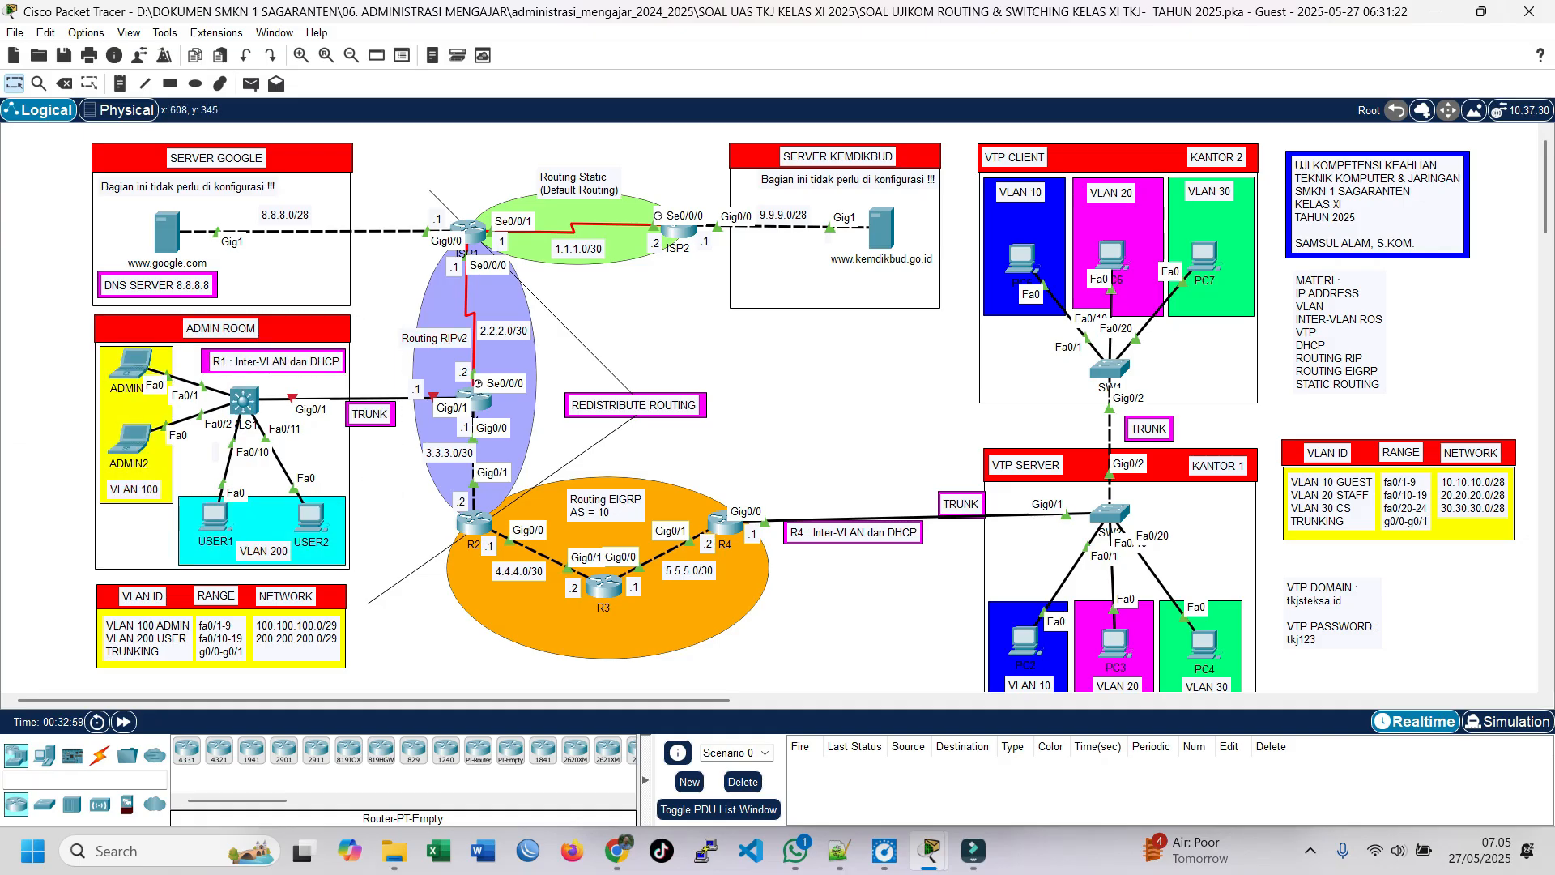
# Step: Open the command line interface of the admin room's multilayer switch MLS1 and place its window clear of the admin room topology
pyautogui.moveTo(477, 399)
pyautogui.click(243, 399)
pyautogui.moveTo(675, 127); pyautogui.dragTo(617, 102)
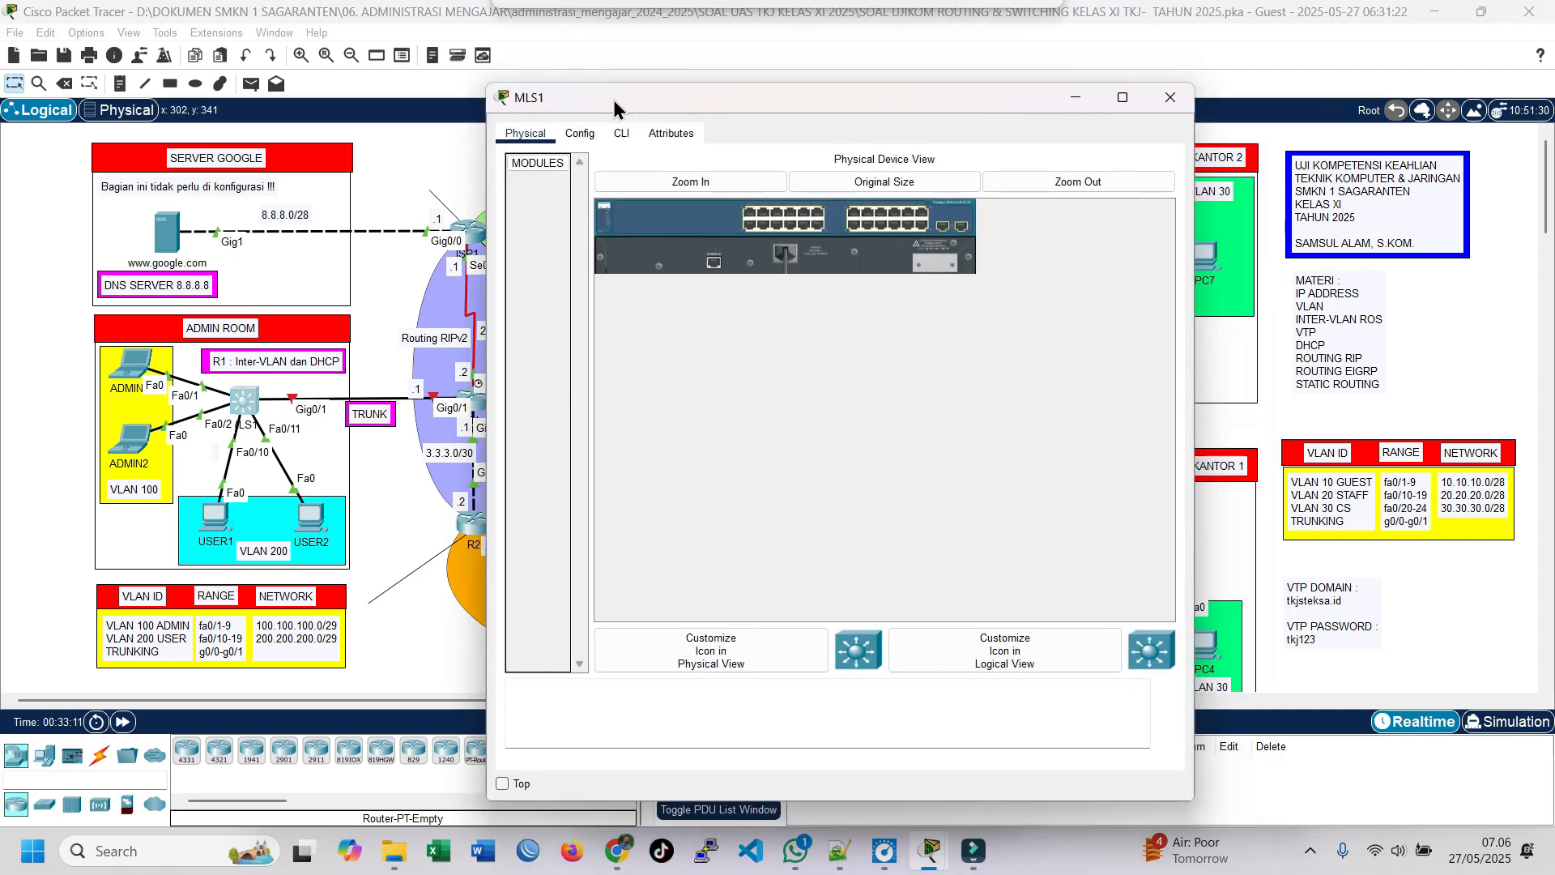
pyautogui.click(622, 134)
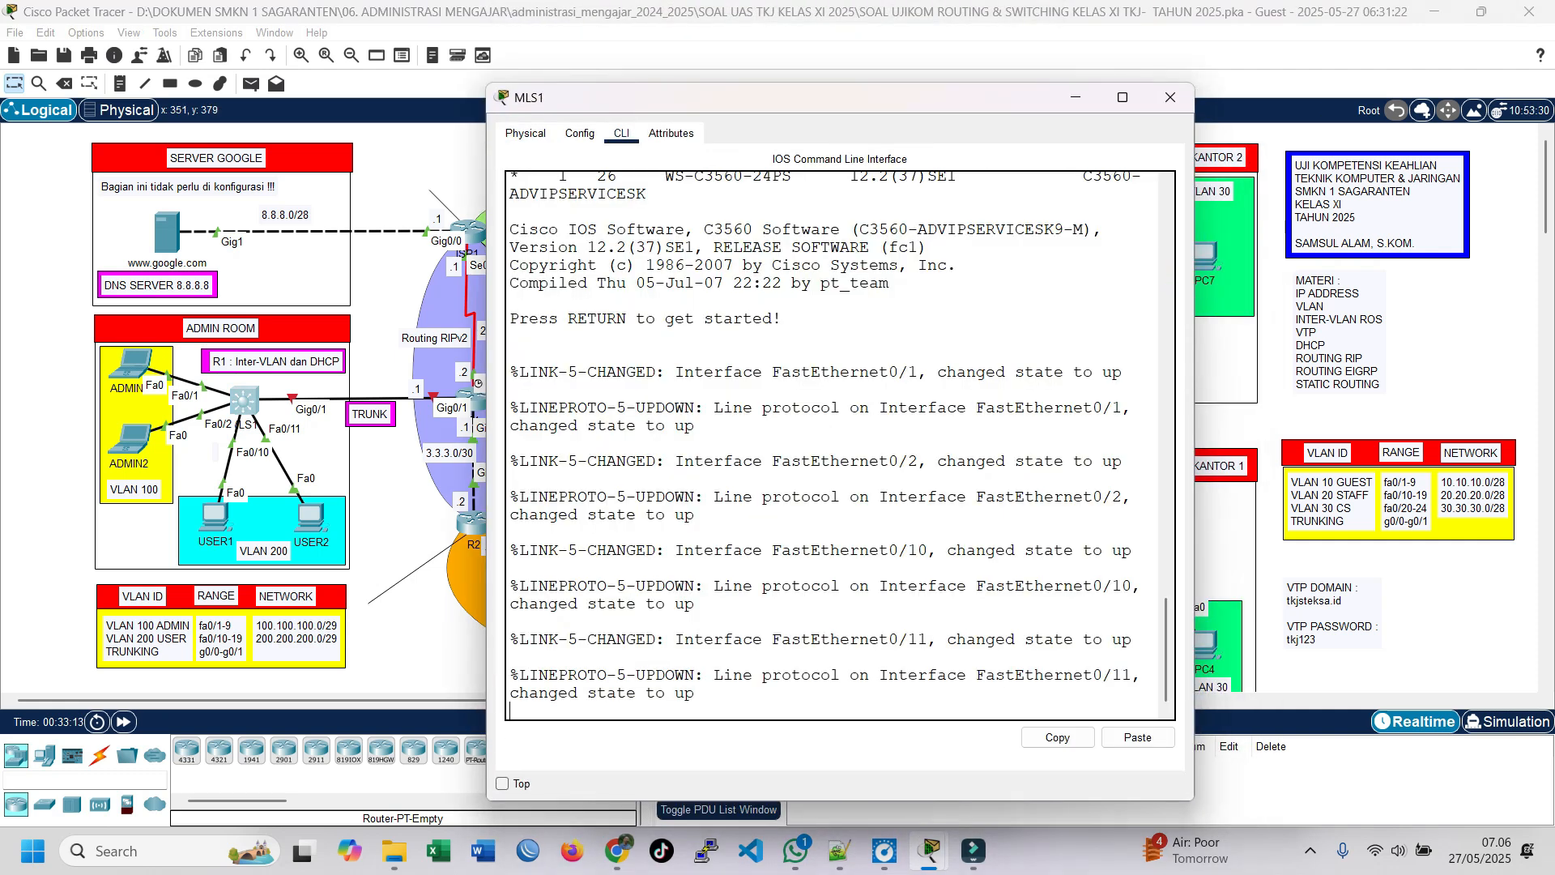
pyautogui.moveTo(887, 106); pyautogui.dragTo(1076, 138)
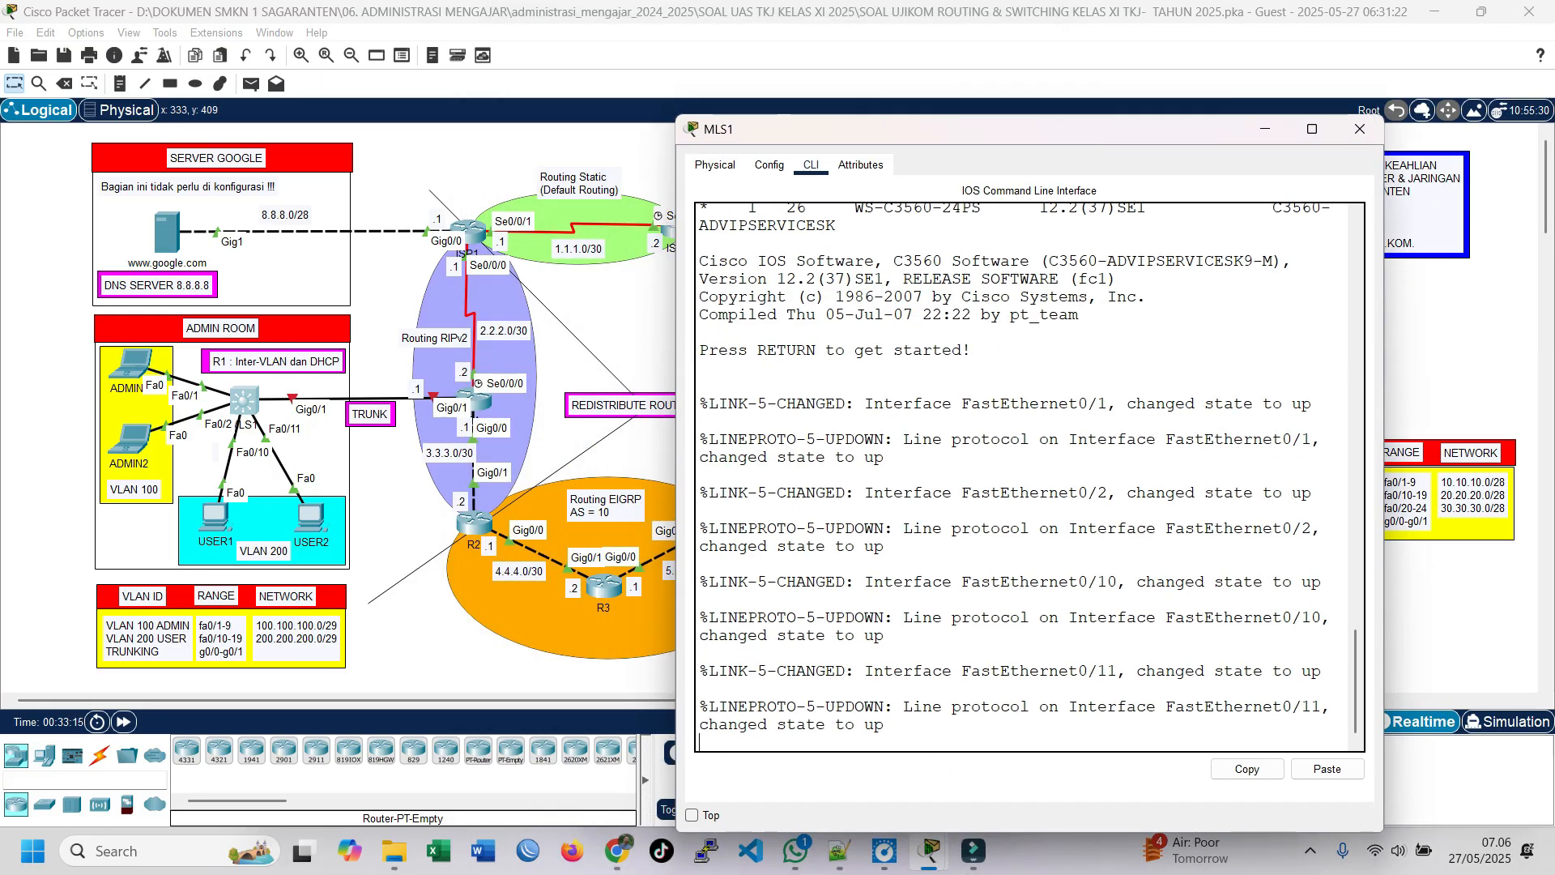
pyautogui.moveTo(889, 129); pyautogui.dragTo(482, 388)
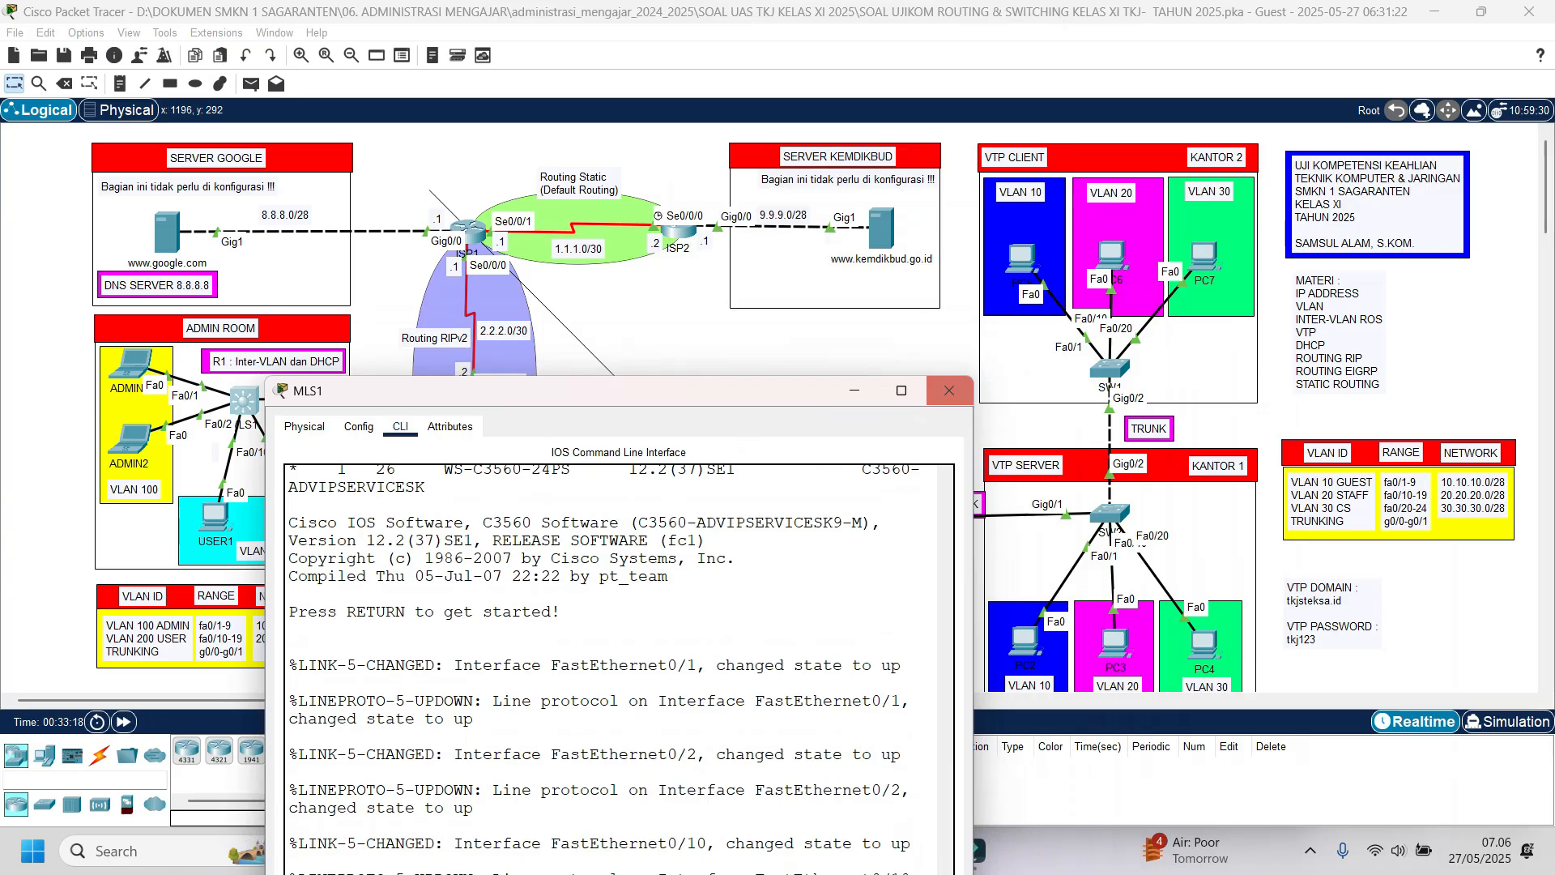
pyautogui.moveTo(759, 390); pyautogui.dragTo(1012, 97)
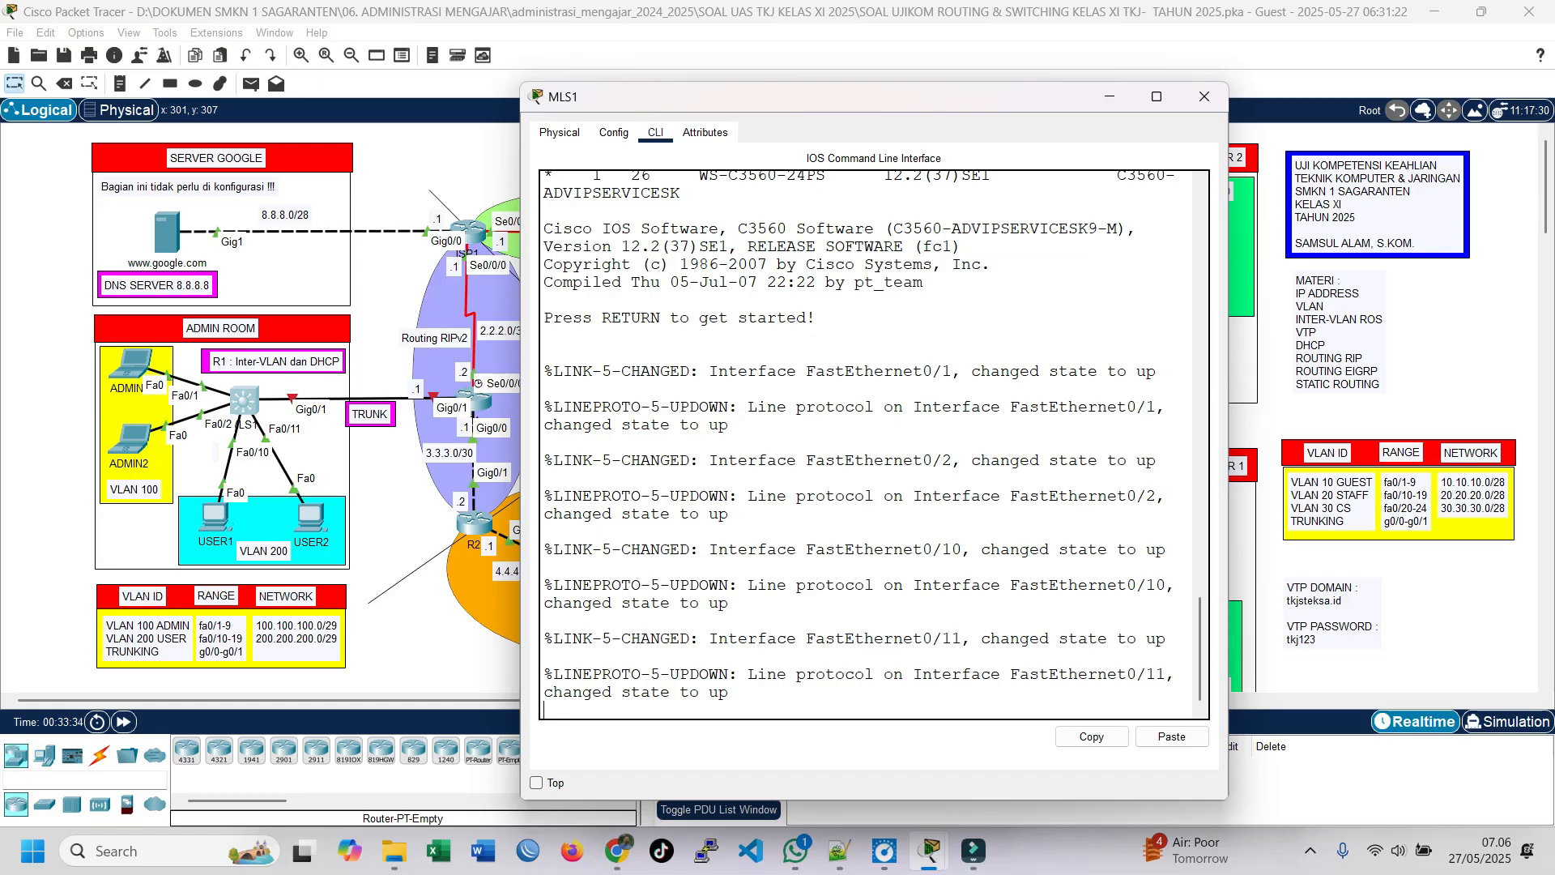
pyautogui.scroll(-4, 245, 372)
pyautogui.scroll(4, 245, 371)
pyautogui.moveTo(1053, 101); pyautogui.dragTo(1086, 70)
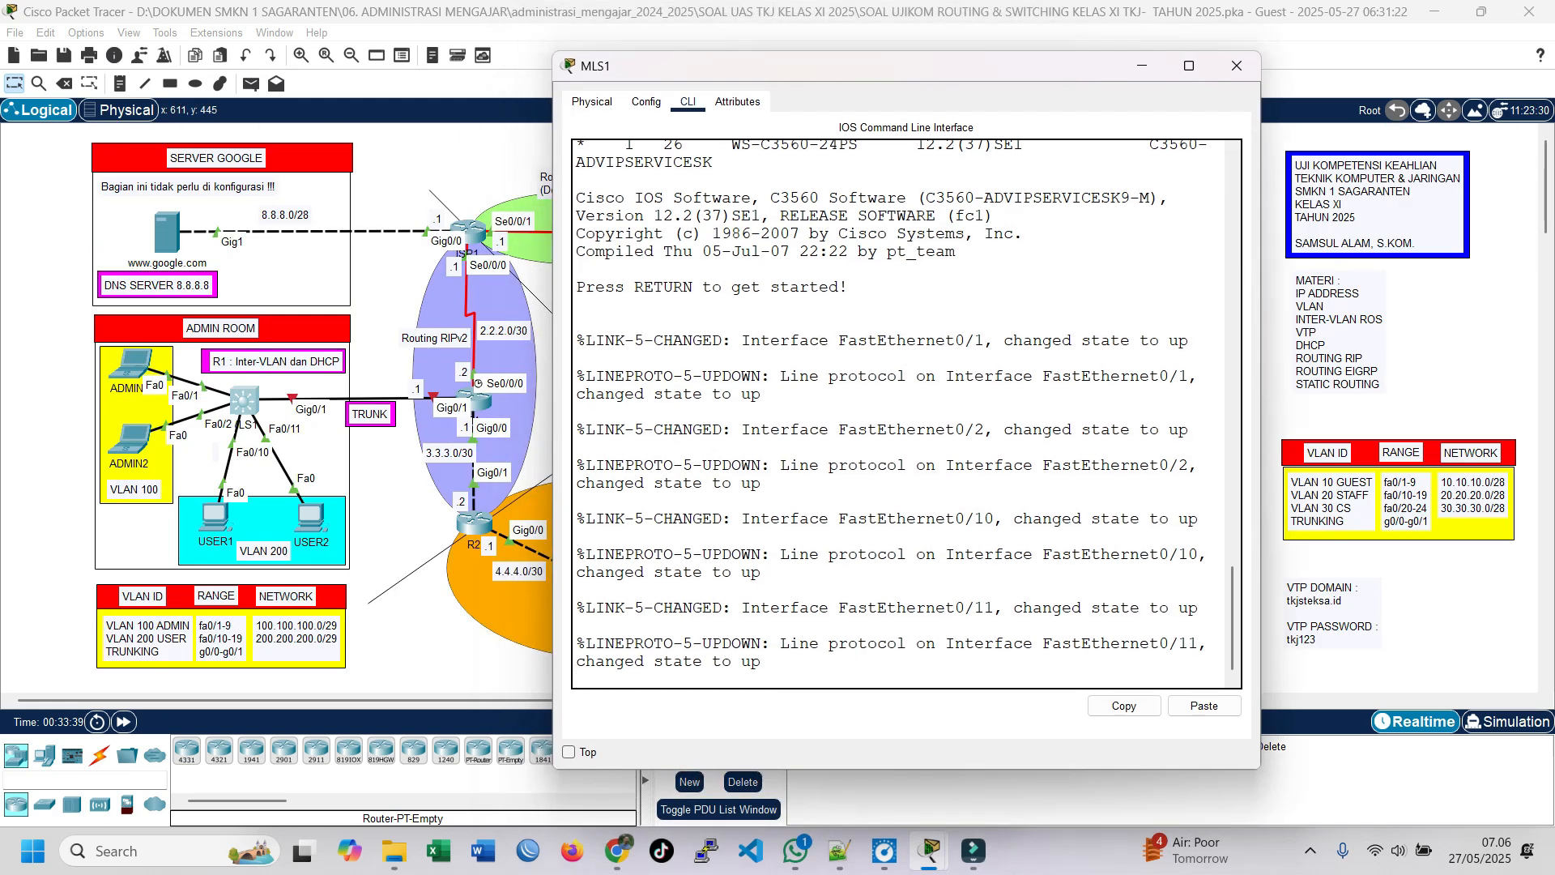
# Step: Enter global configuration mode on the multilayer switch and set its hostname to MLS1
pyautogui.press('Return')
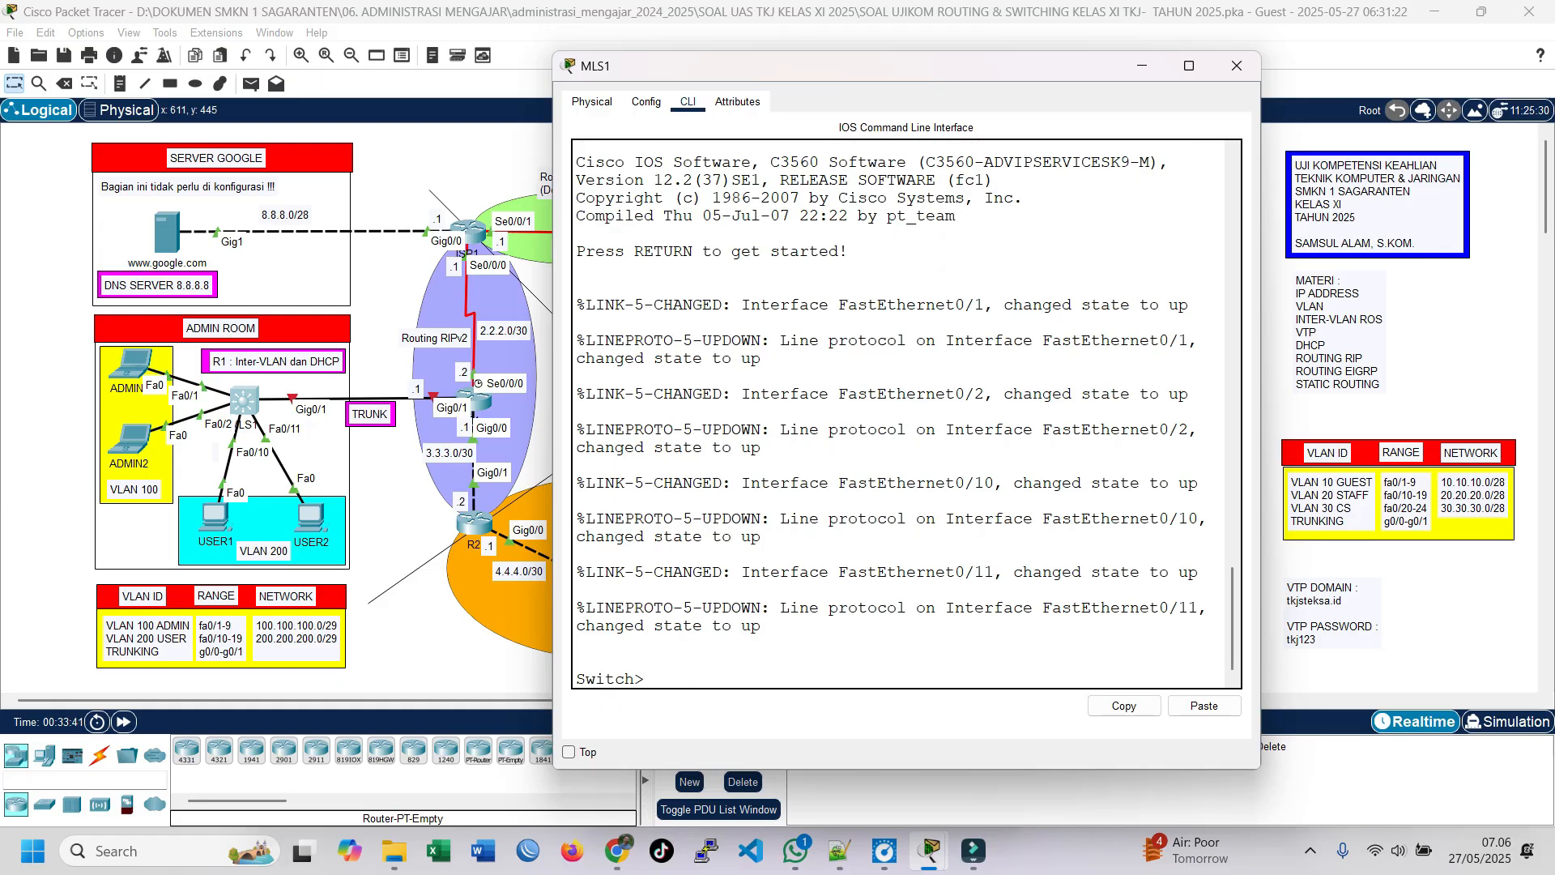
pyautogui.write('en')
pyautogui.press('Return')
pyautogui.write('conf t')
pyautogui.press('Return')
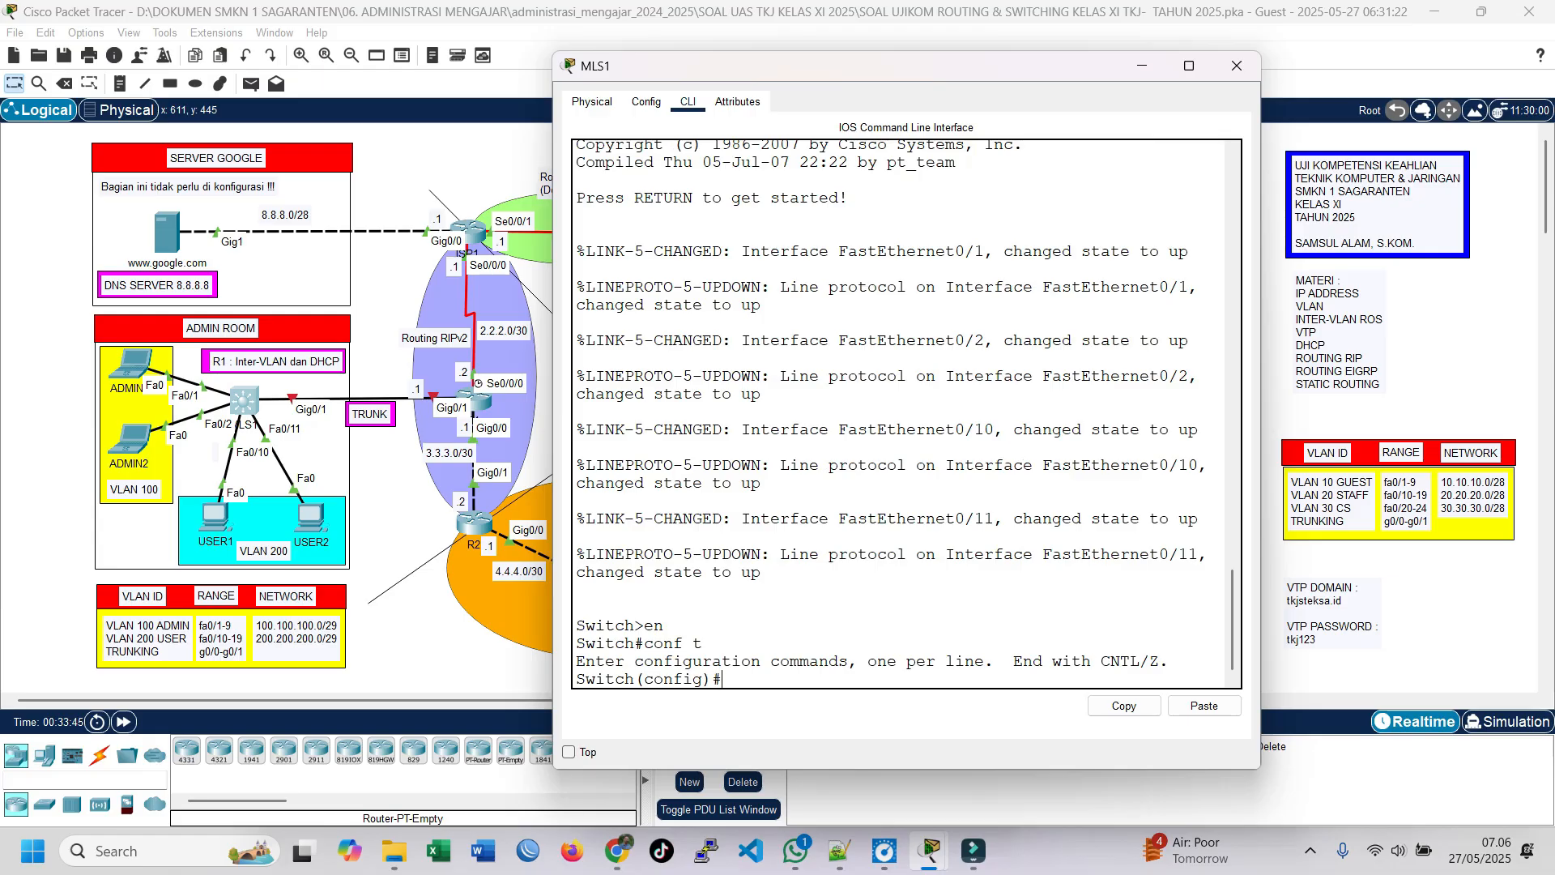
pyautogui.write('host MLS1')
pyautogui.press('Return')
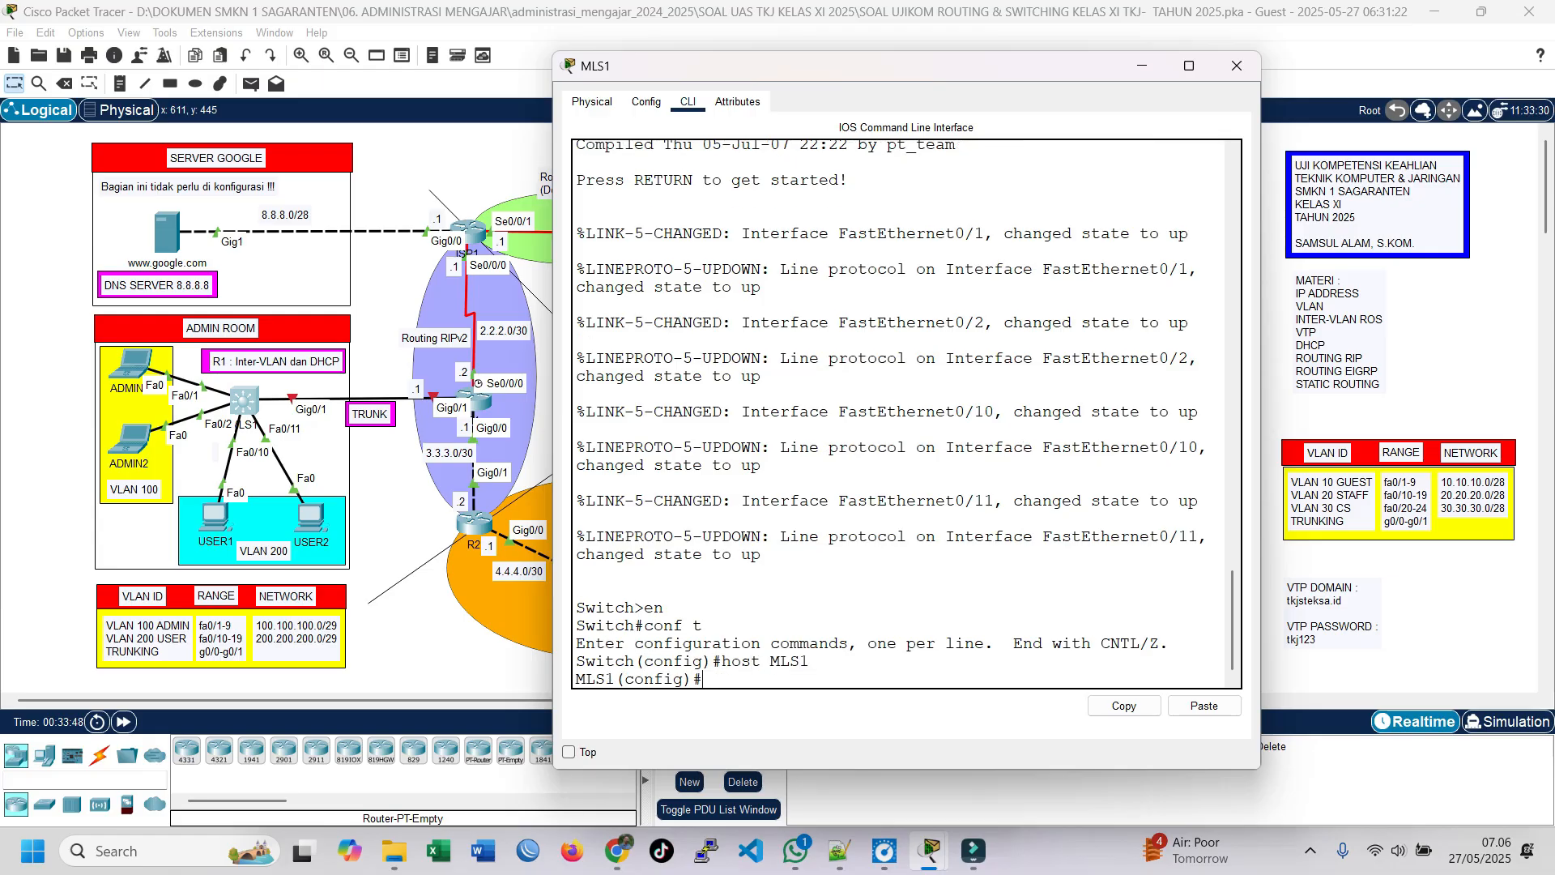
# Step: Create VLAN 100 on MLS1
pyautogui.write('vlan 10')
pyautogui.press('Return')
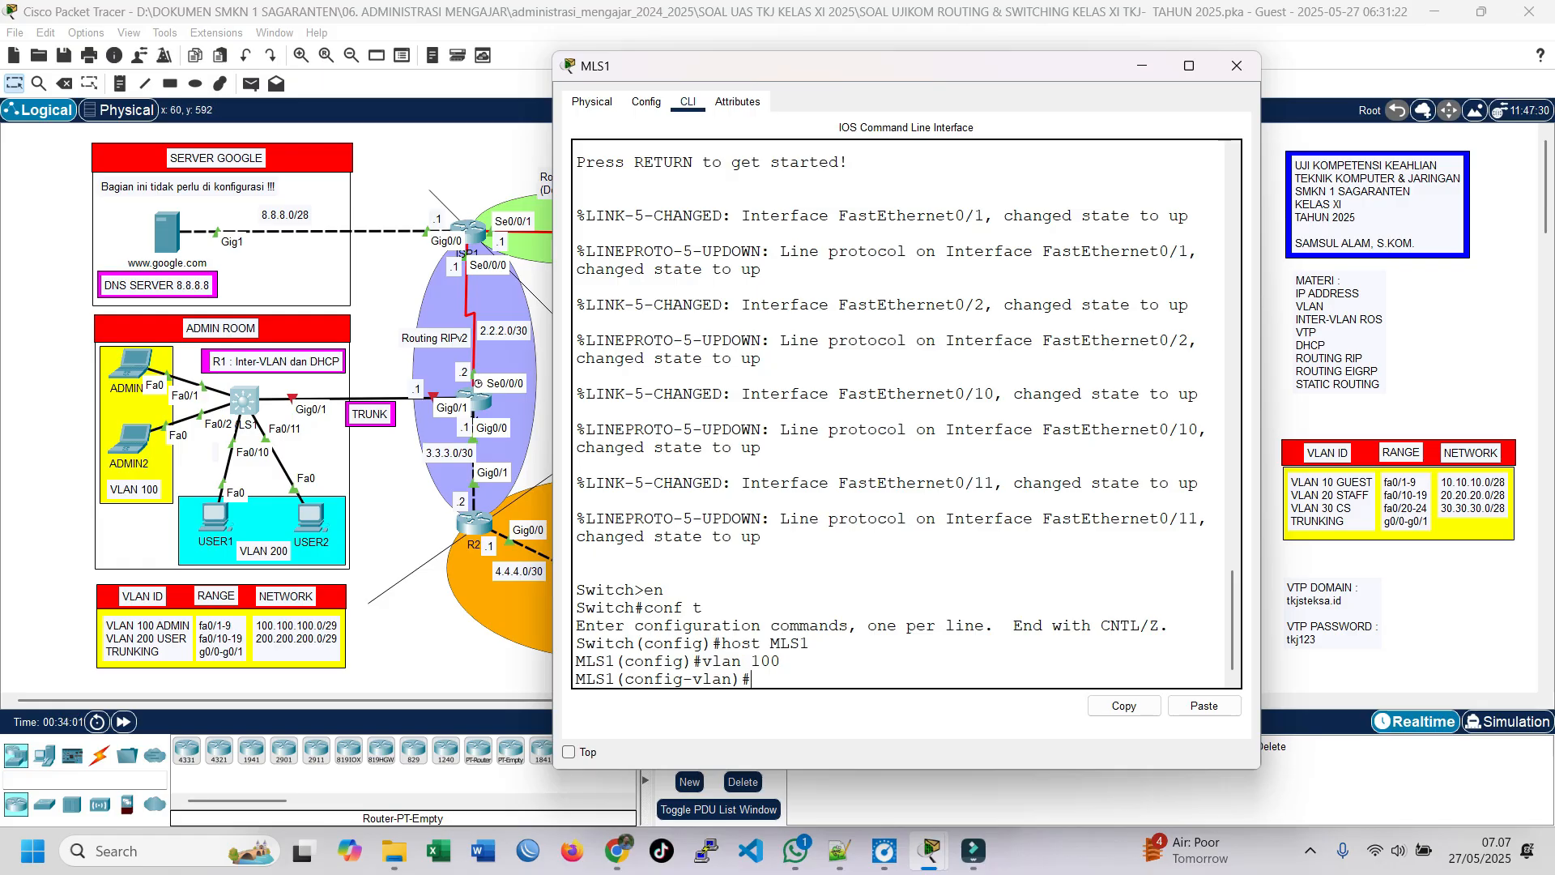
# Step: Check the admin room VLAN table in the activity instructions for the MLS1 VLAN names and ports, and return to the MLS1 console
pyautogui.click(48, 603)
pyautogui.moveTo(930, 851)
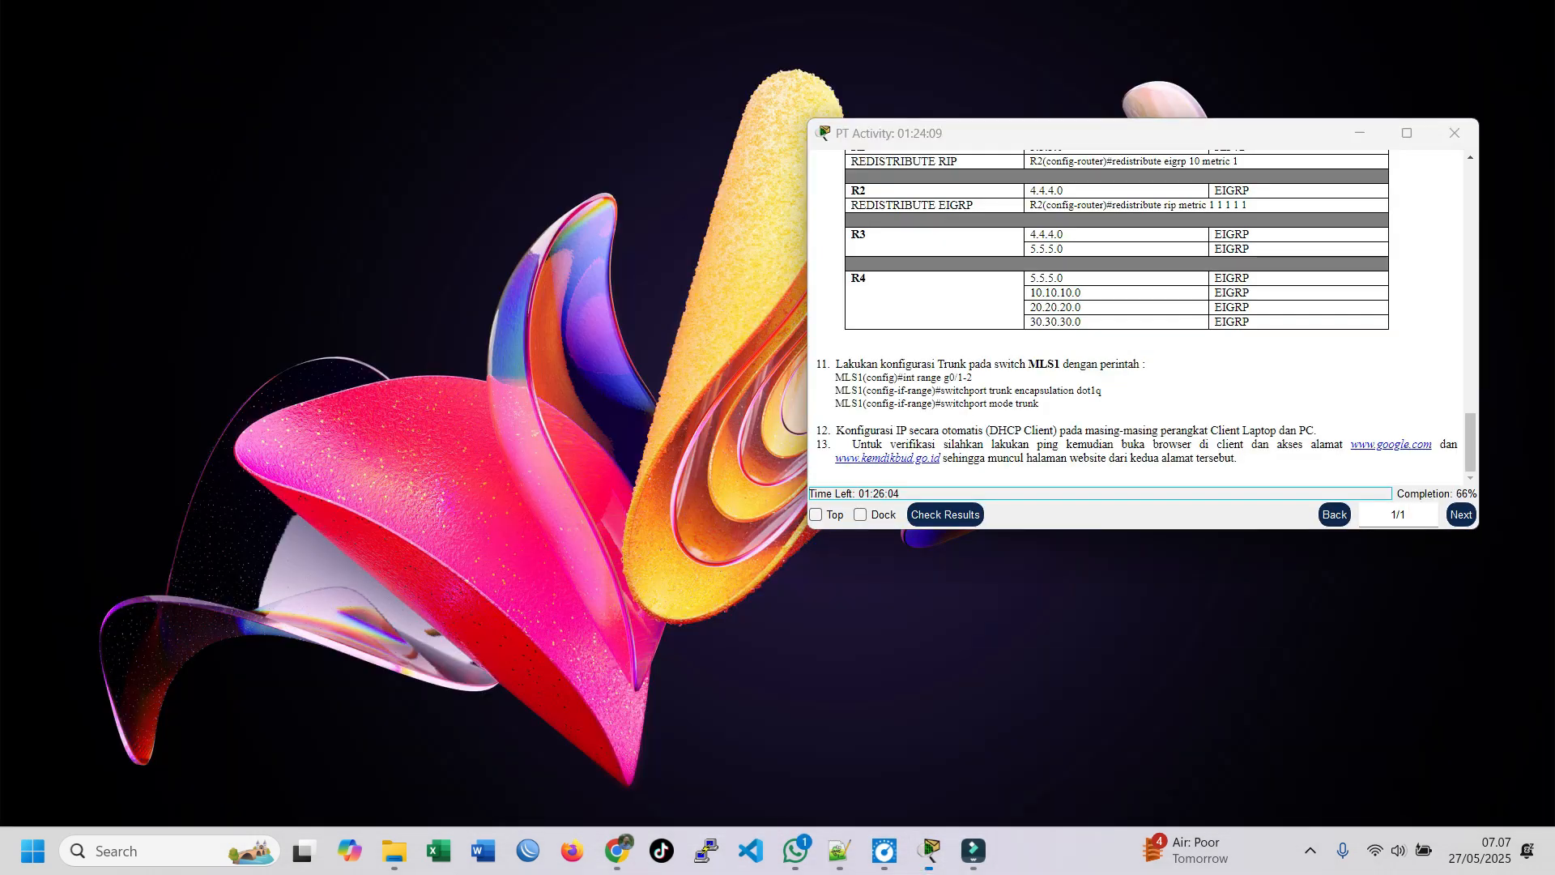
pyautogui.click(549, 745)
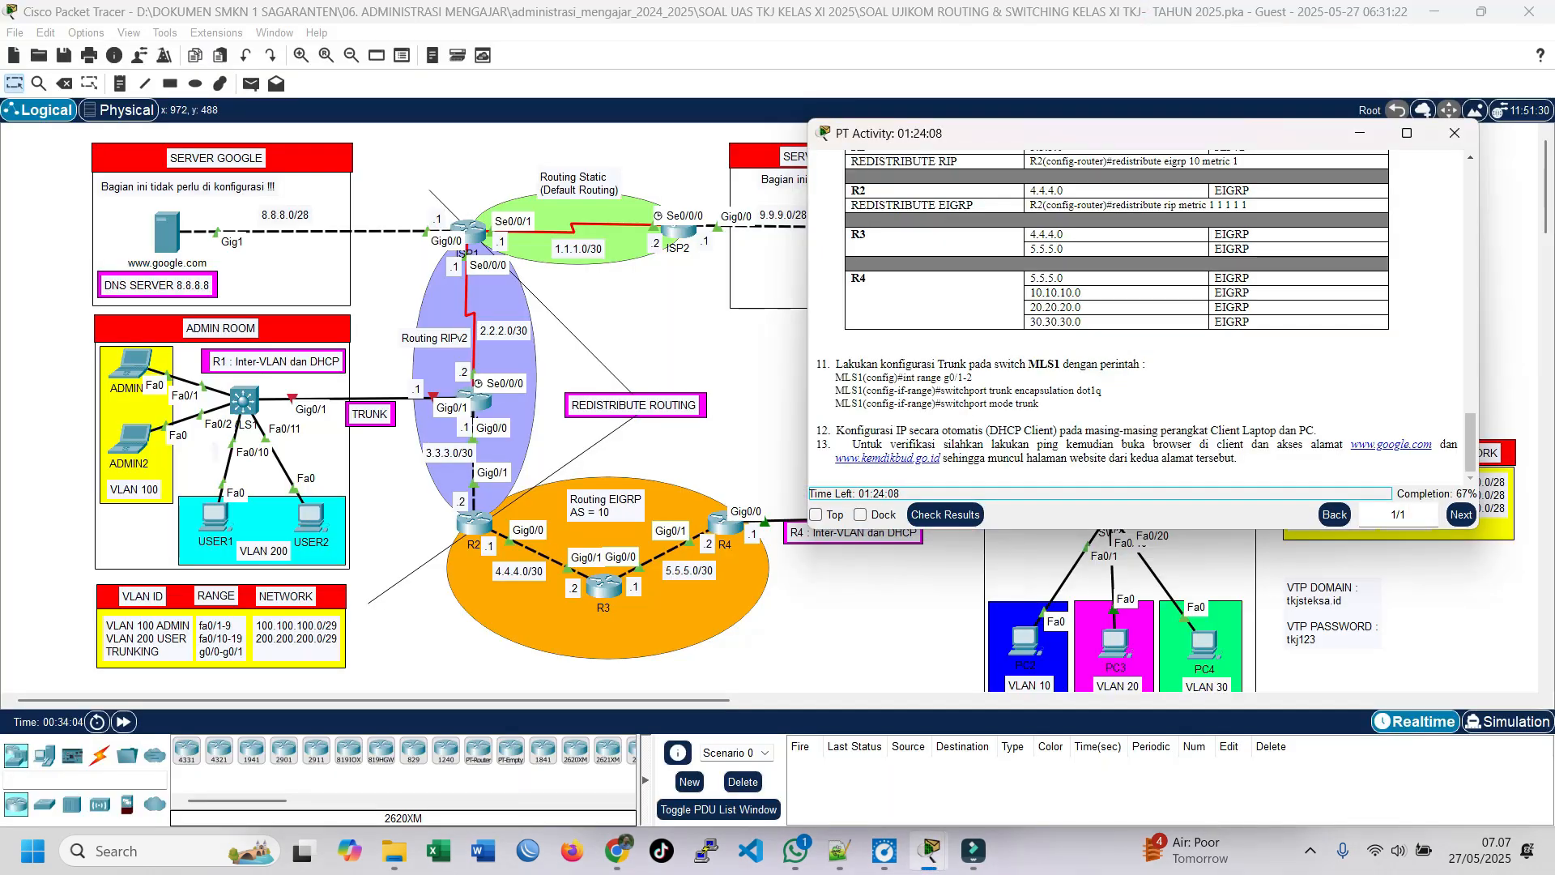
pyautogui.scroll(-2, 1118, 316)
pyautogui.scroll(1, 1118, 316)
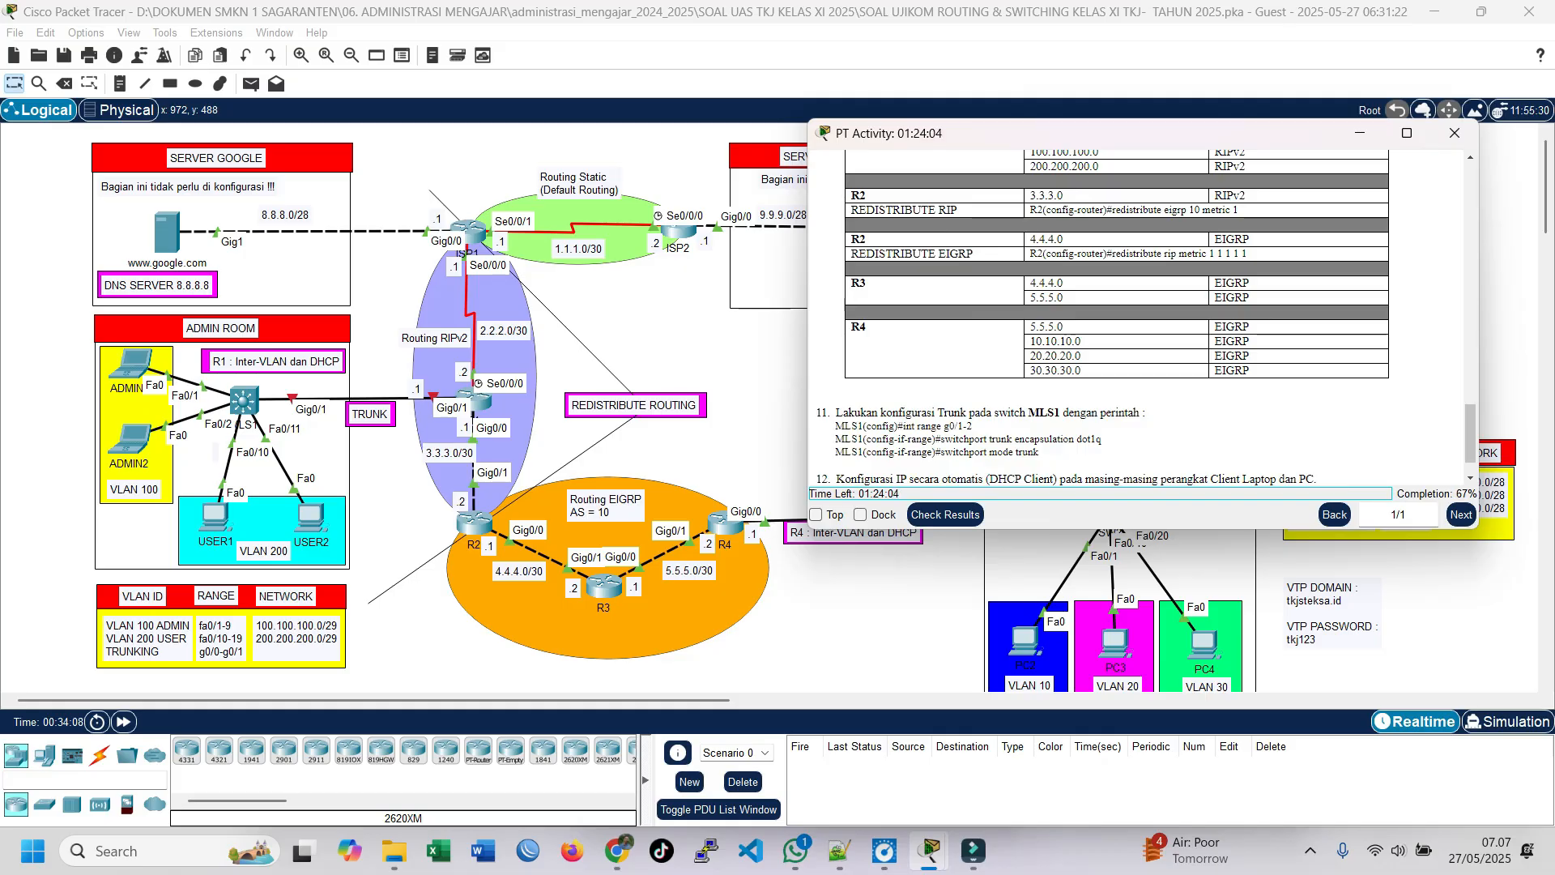
pyautogui.scroll(10, 1102, 316)
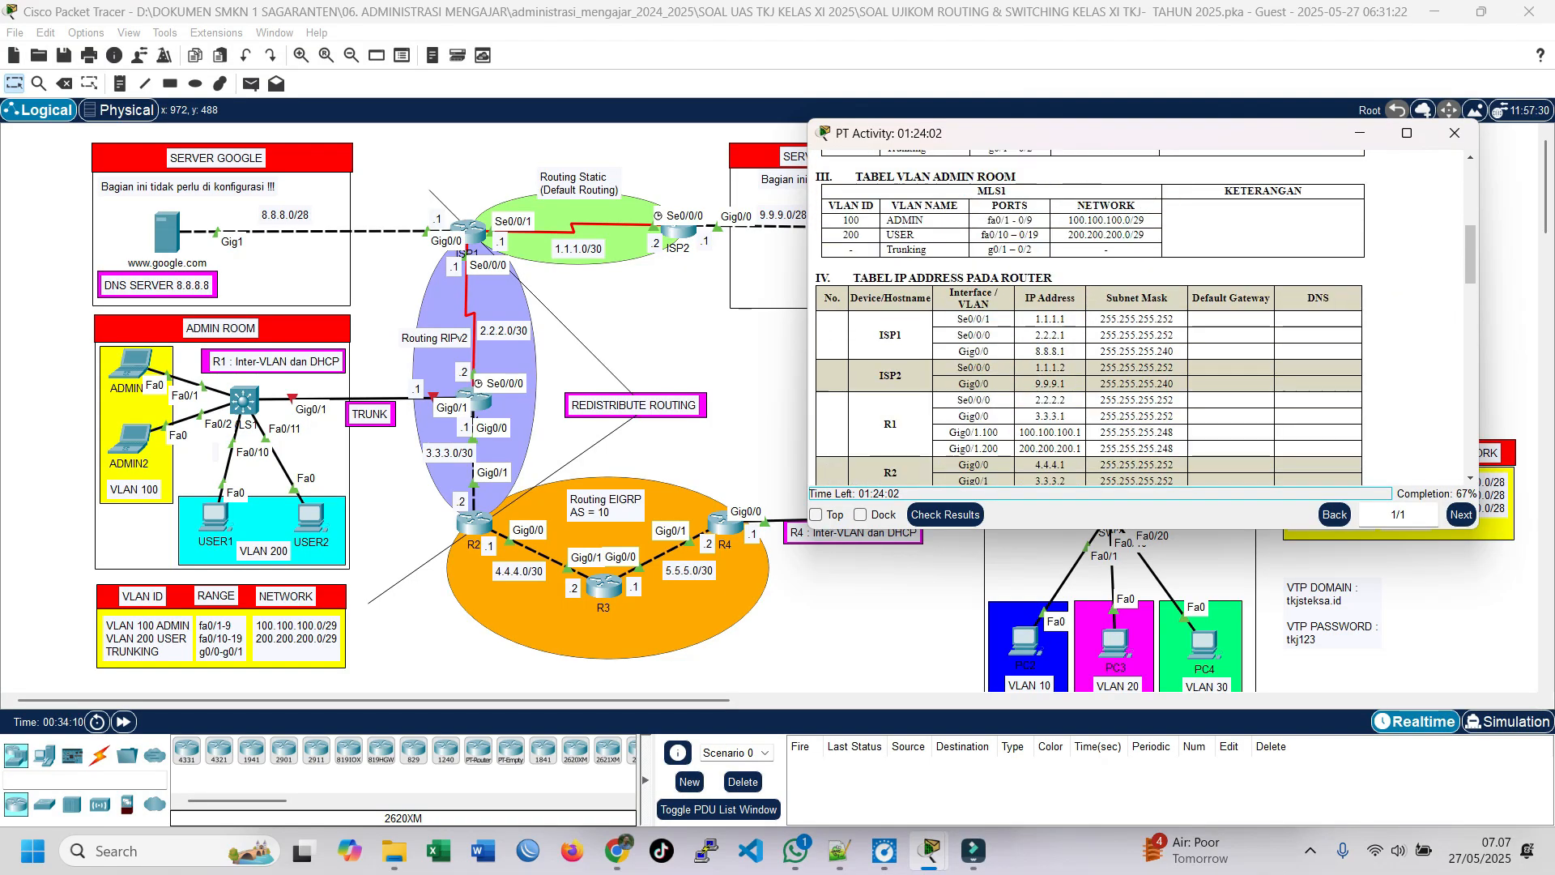
pyautogui.scroll(3, 1101, 315)
pyautogui.moveTo(851, 323); pyautogui.dragTo(1037, 396)
pyautogui.click(1077, 390)
pyautogui.click(1360, 133)
pyautogui.click(244, 401)
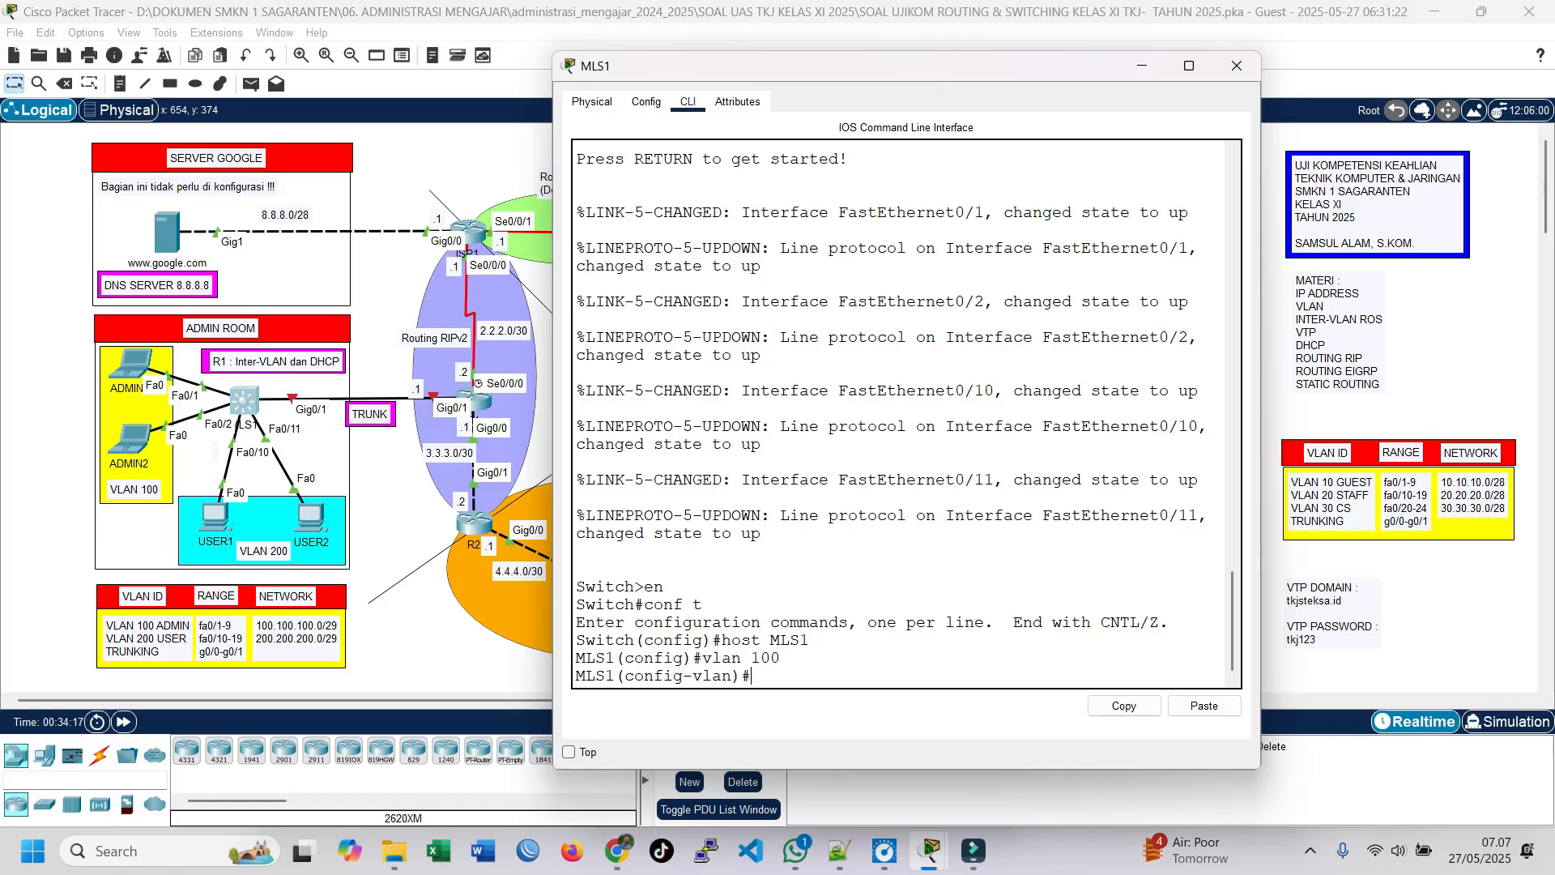
# Step: Name VLAN 100 ADMIN
pyautogui.write('vlan ADMIN')
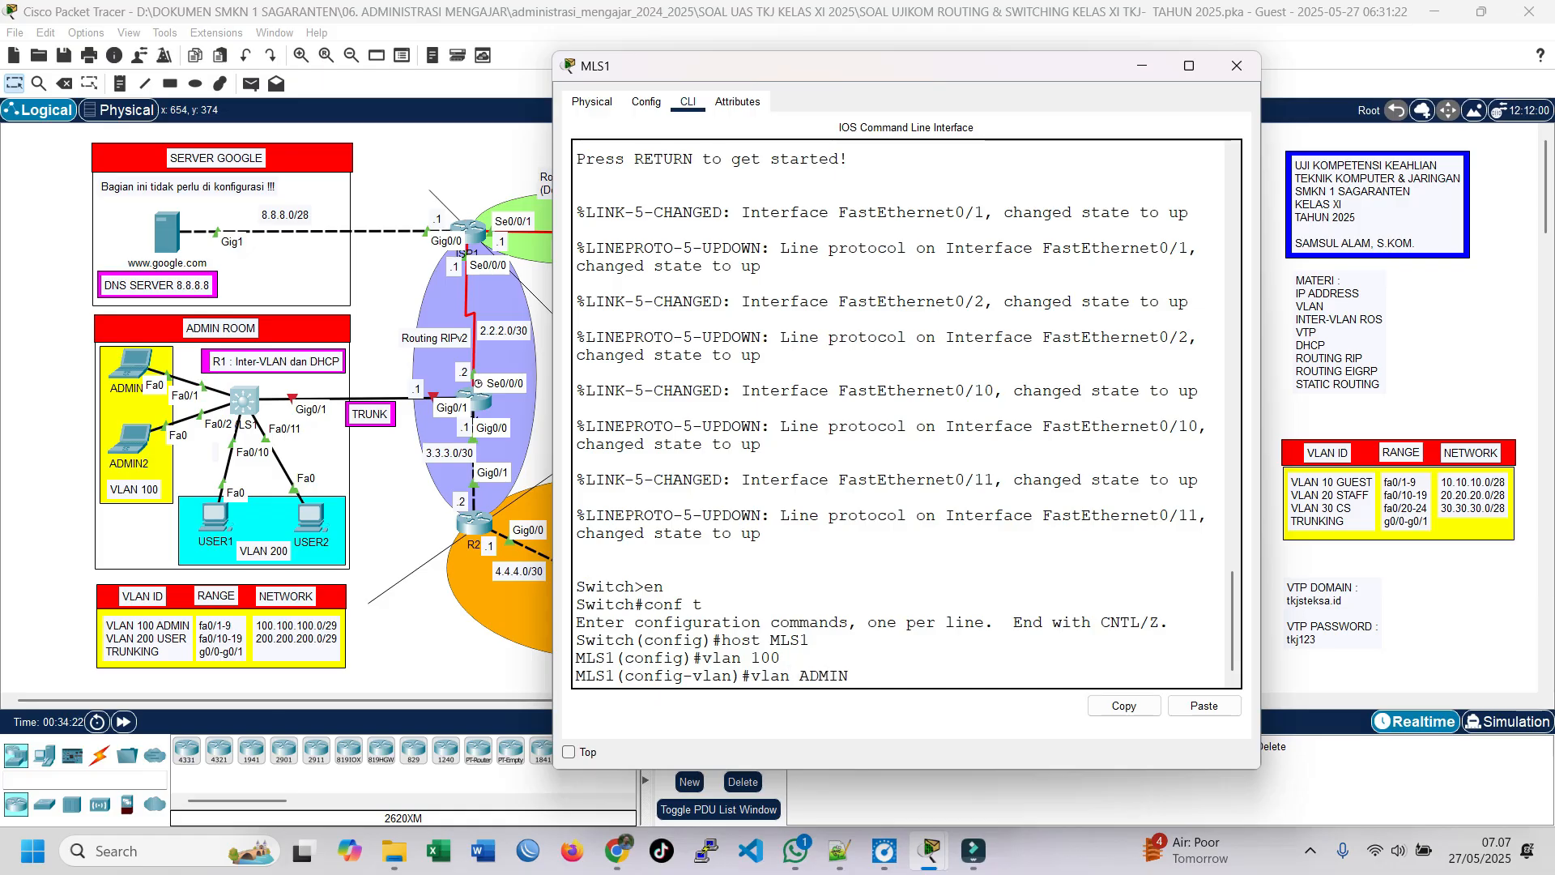
pyautogui.press('BackSpace')
pyautogui.press('BackSpace')
pyautogui.press('BackSpace')
pyautogui.press('BackSpace')
pyautogui.press('BackSpace')
pyautogui.press('BackSpace')
pyautogui.press('BackSpace')
pyautogui.press('BackSpace')
pyautogui.write('name ADMIN')
pyautogui.press('Return')
# Step: Create VLAN 200 with the name USER and return to global configuration mode
pyautogui.write('vlan 200')
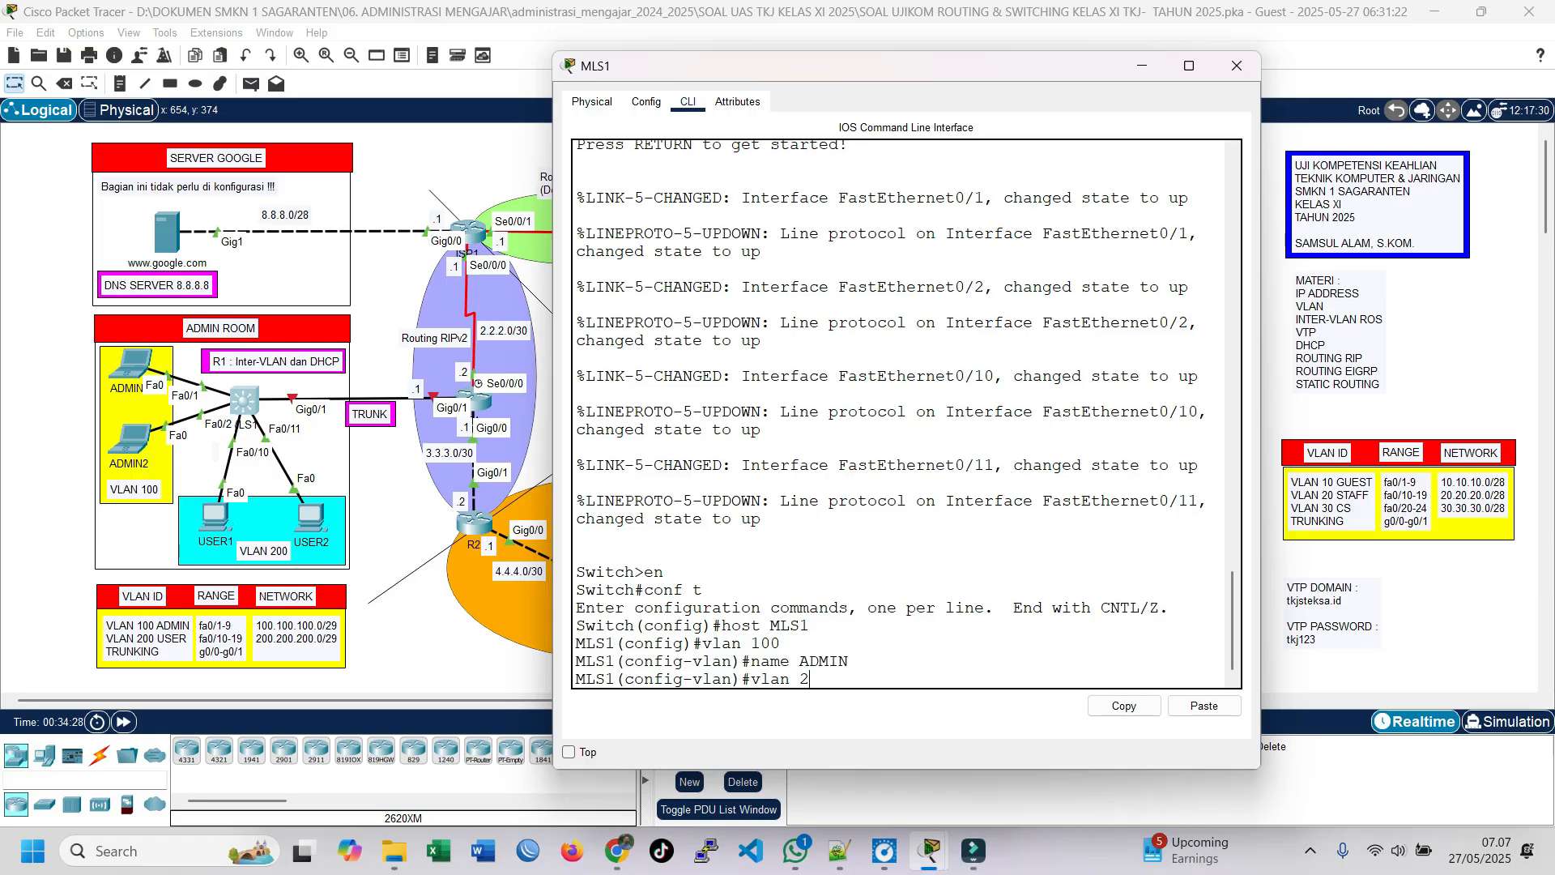
pyautogui.press('Return')
pyautogui.write('name USE')
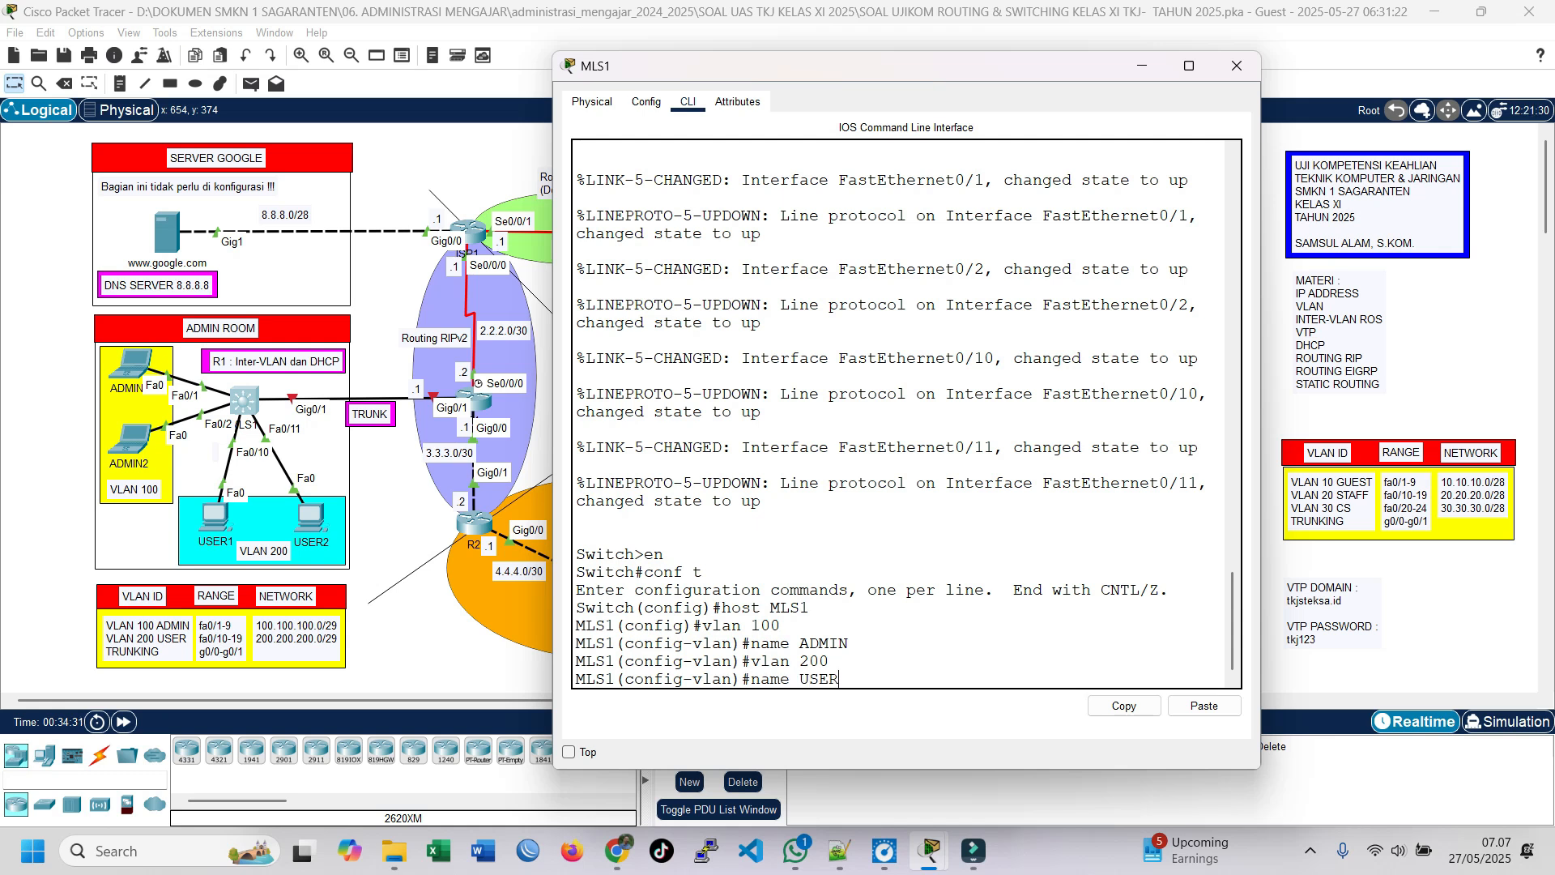
pyautogui.write('R')
pyautogui.press('Return')
pyautogui.write('ex')
pyautogui.press('Return')
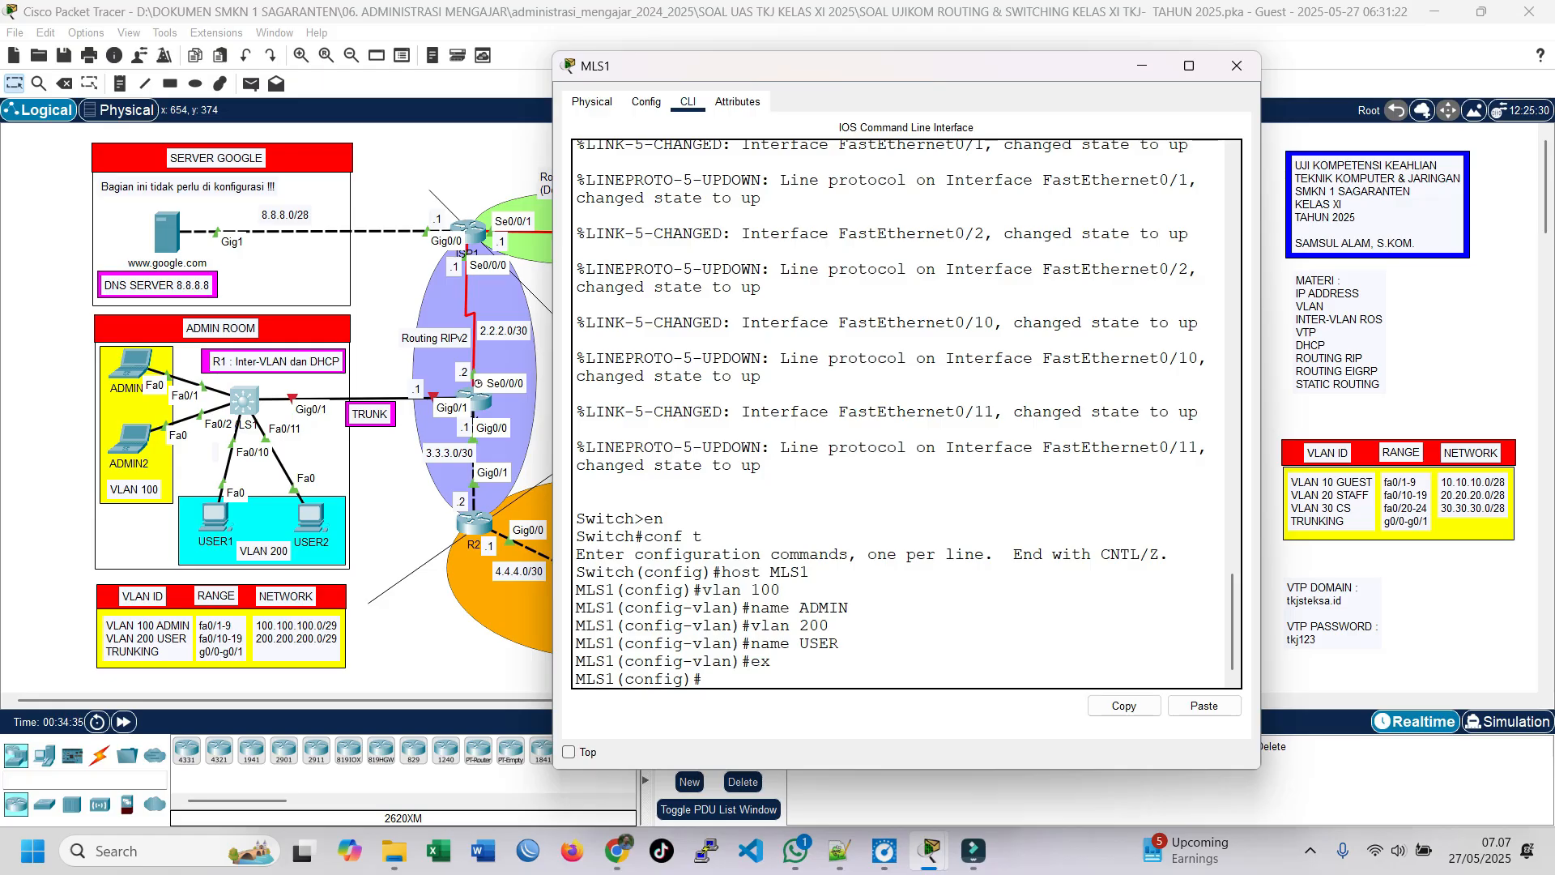
# Step: Enter the interface range fa0/9 and set it to access mode
pyautogui.write('int range fa0/9')
pyautogui.press('Return')
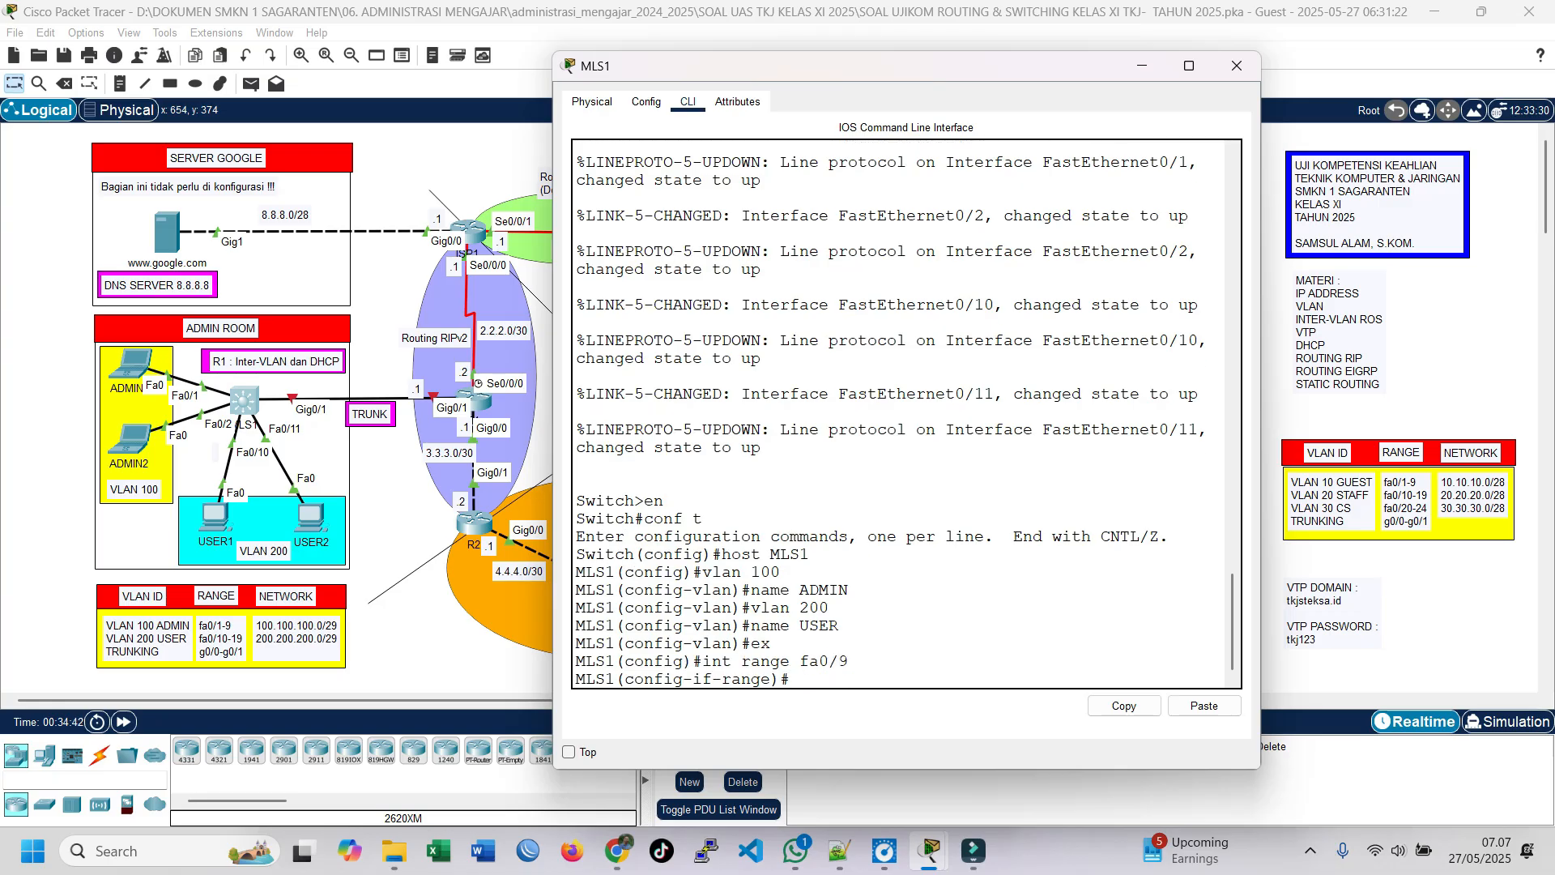
pyautogui.write('sw mod acc')
pyautogui.press('Return')
pyautogui.write('sw mo')
# Step: Abandon the unfinished access VLAN command and re-enter global configuration mode
pyautogui.press('BackSpace')
pyautogui.press('BackSpace')
pyautogui.write('acc')
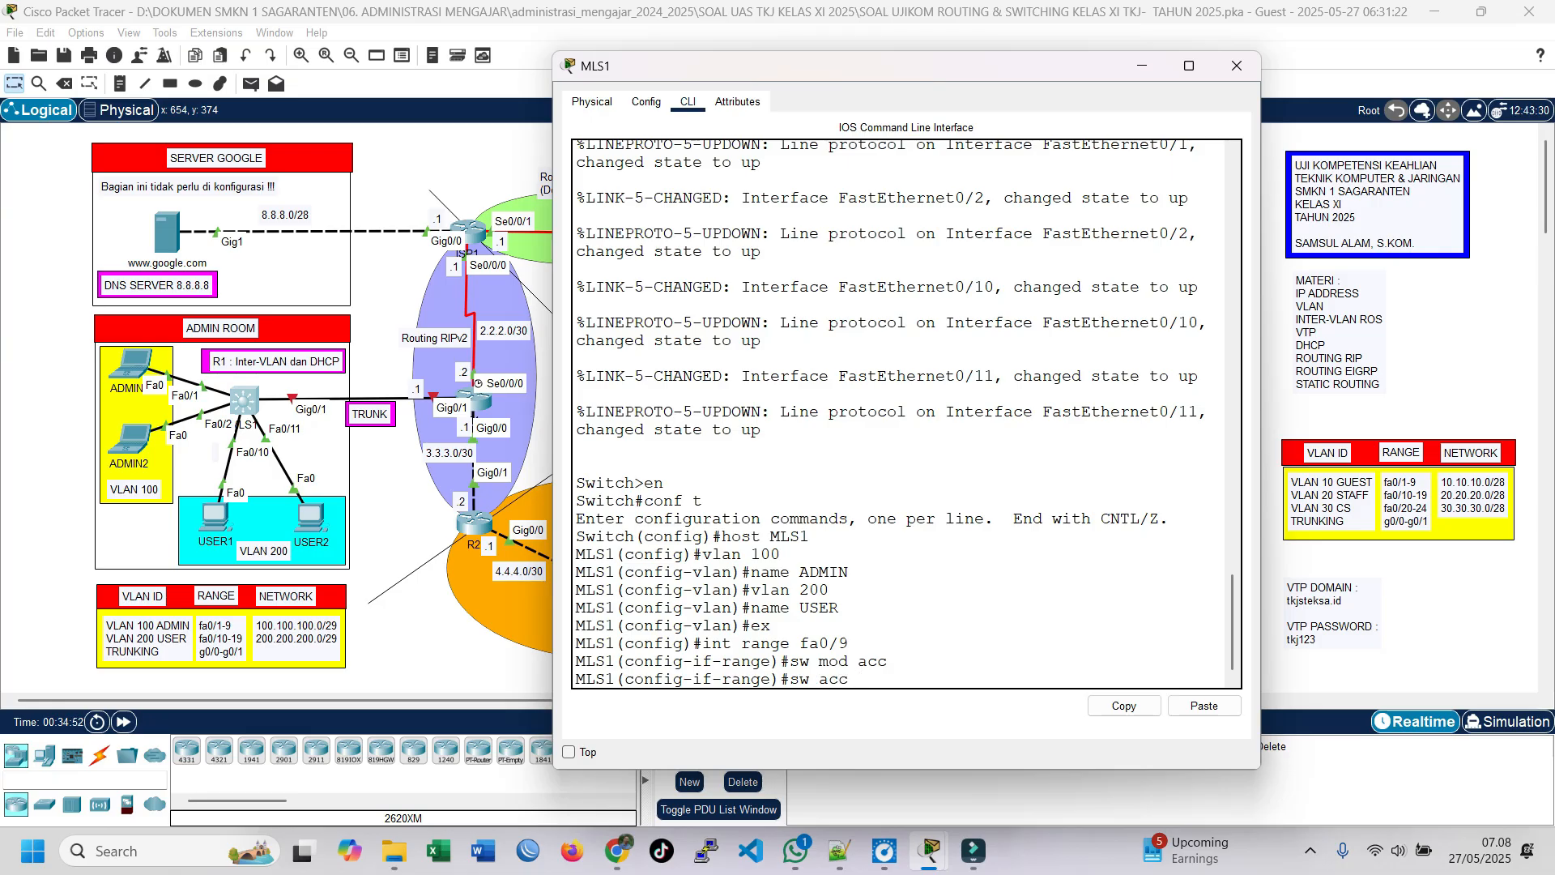
pyautogui.hotkey('ctrl', 'z')
pyautogui.write('en')
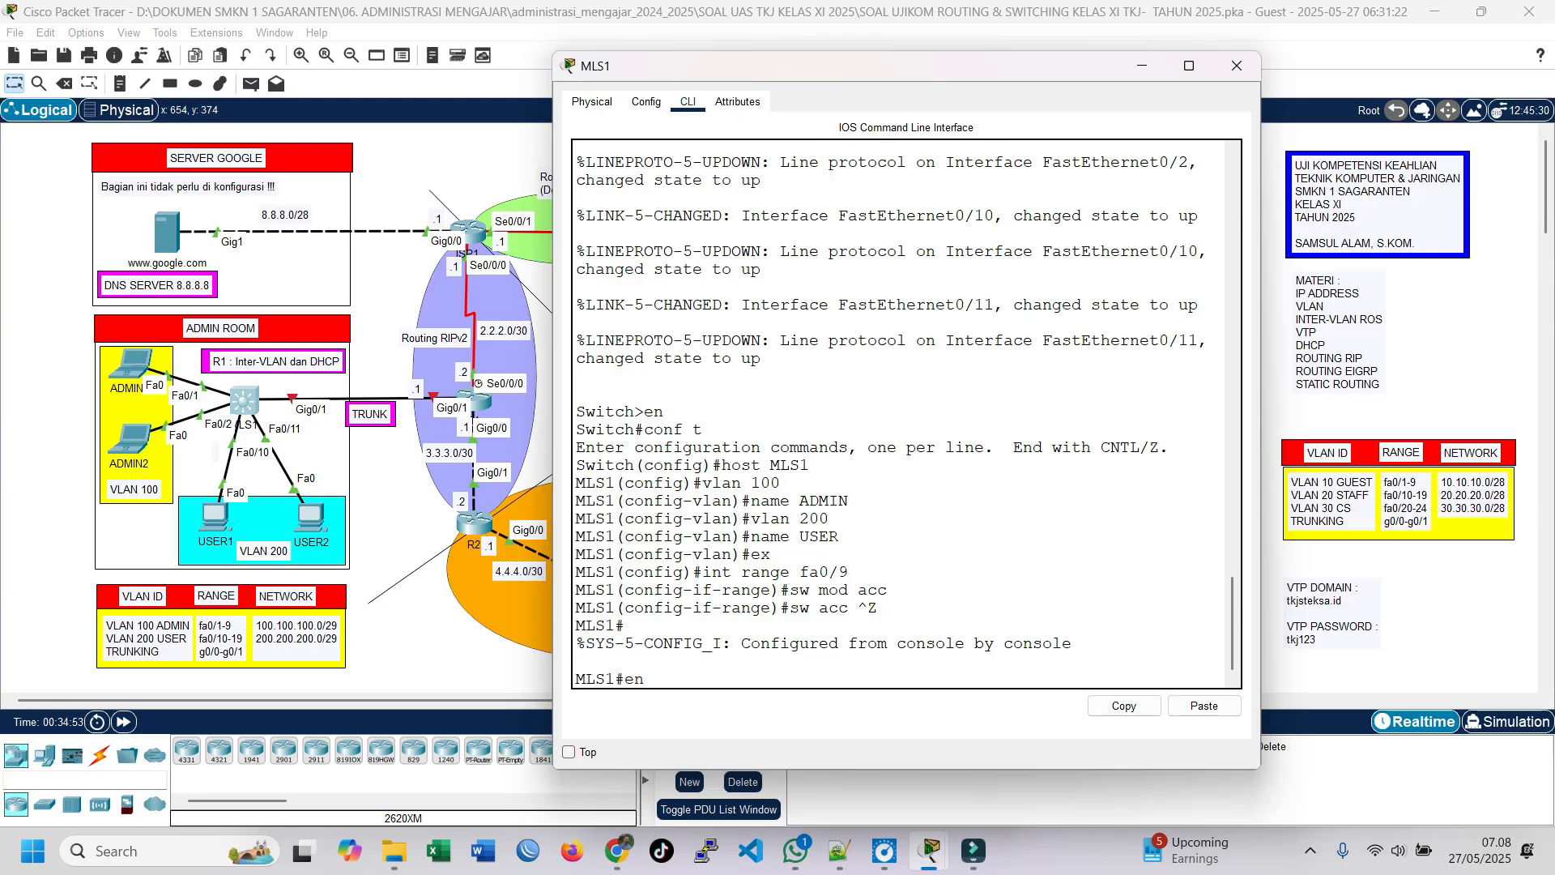
pyautogui.press('BackSpace')
pyautogui.press('BackSpace')
pyautogui.write('conf t')
pyautogui.press('Return')
# Step: Set the interface range fa0/1-9 to access mode in VLAN 100 and return to global configuration mode
pyautogui.write('ex')
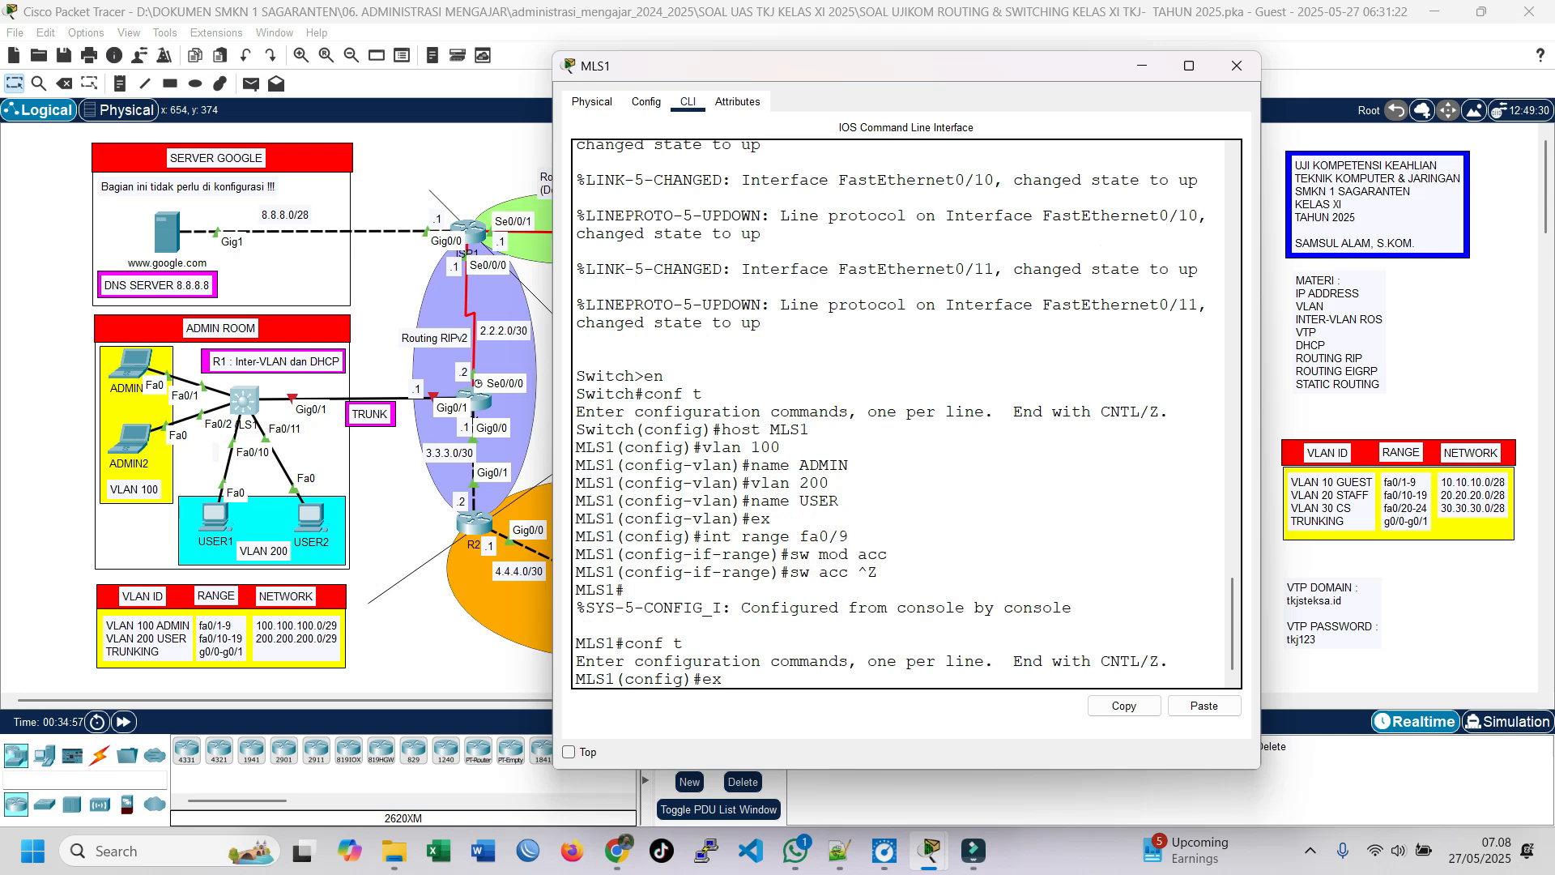
pyautogui.press('Down')
pyautogui.write('-')
pyautogui.write('-')
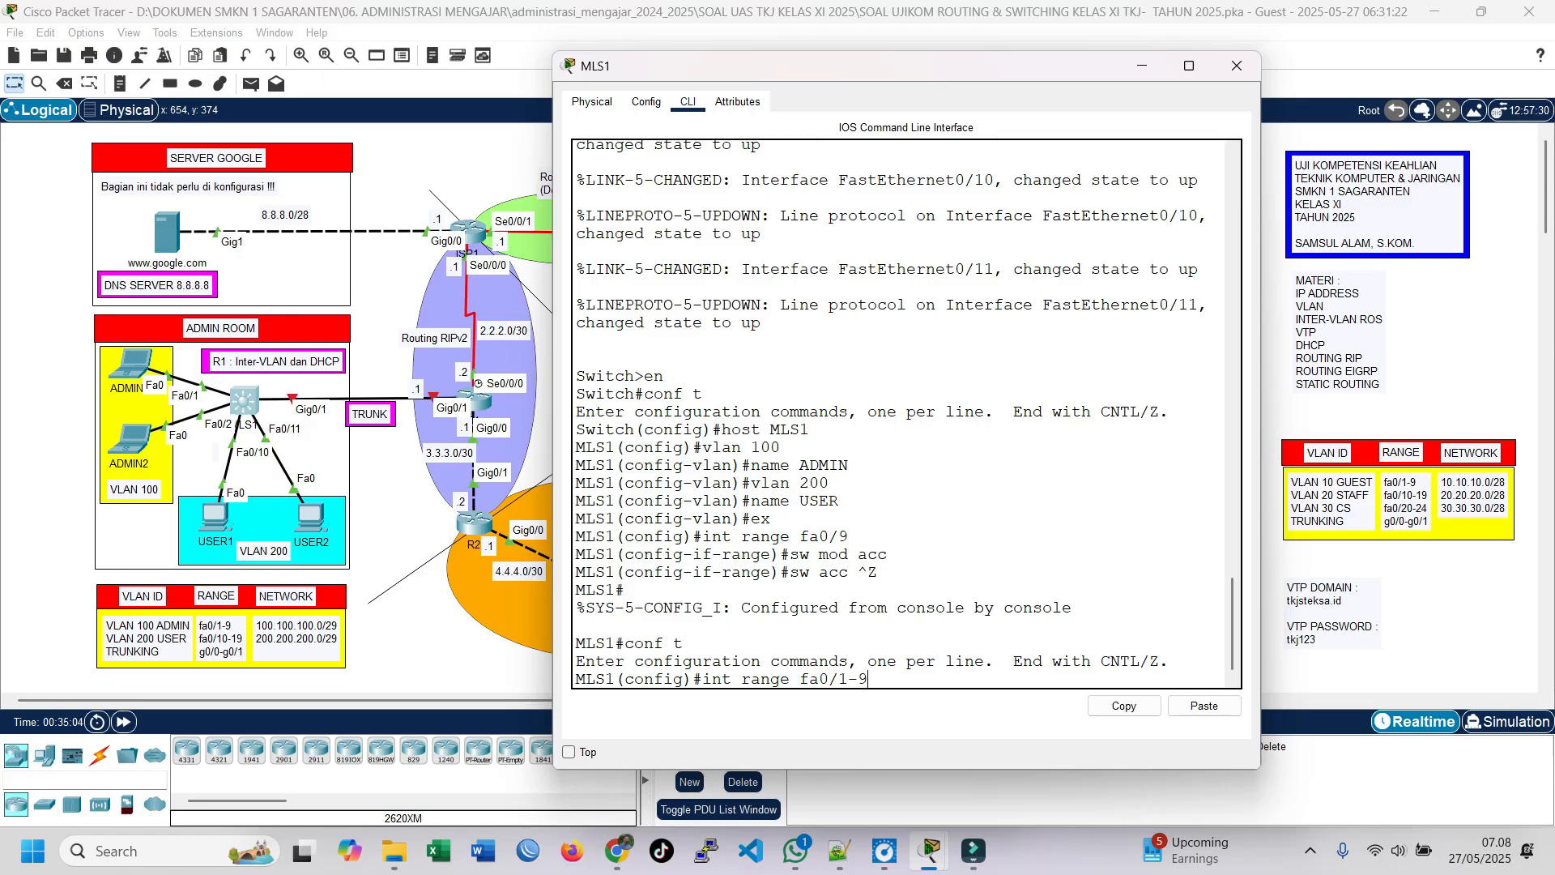
pyautogui.moveTo(800, 537); pyautogui.dragTo(849, 537)
pyautogui.click(859, 661)
pyautogui.moveTo(703, 679); pyautogui.dragTo(868, 678)
pyautogui.click(870, 679)
pyautogui.press('Return')
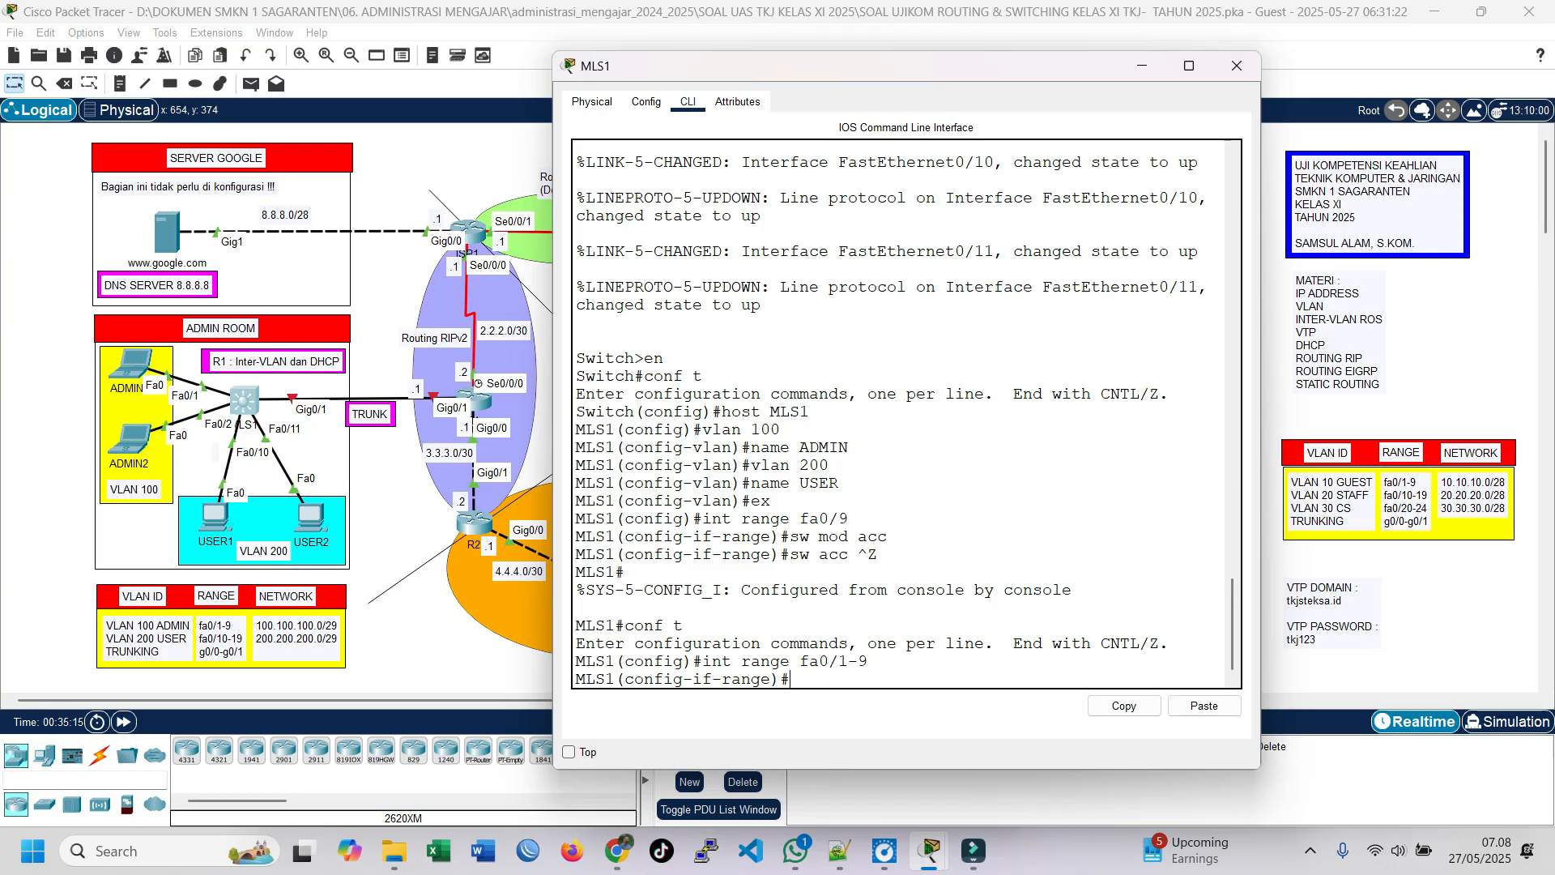
pyautogui.write('sw mod acc')
pyautogui.press('Return')
pyautogui.write('sw acc vlan 100')
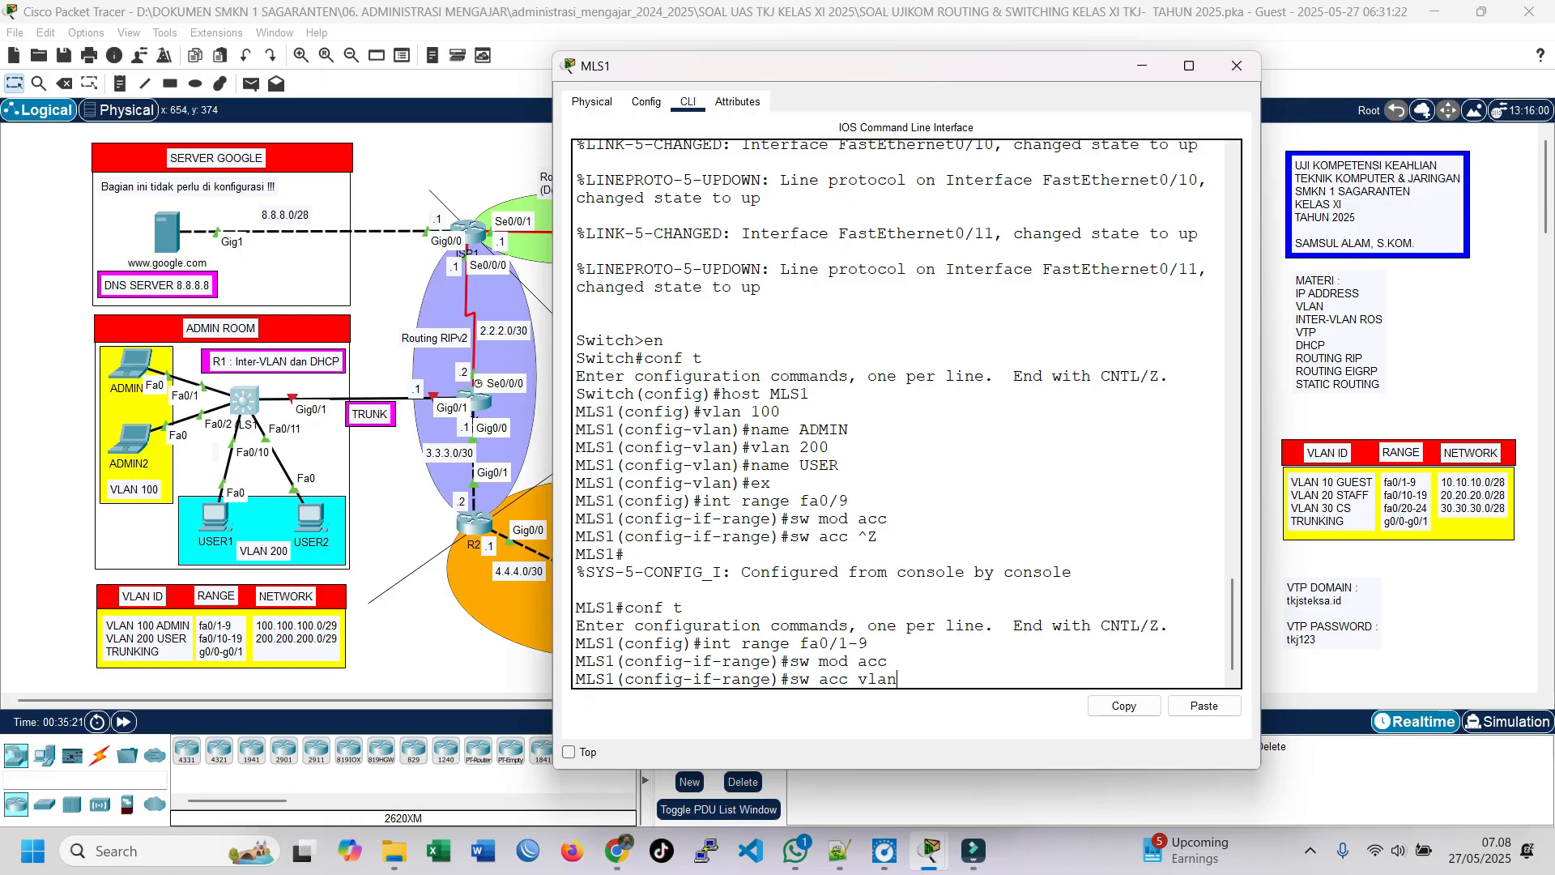
pyautogui.press('Return')
pyautogui.write('exit')
pyautogui.press('Return')
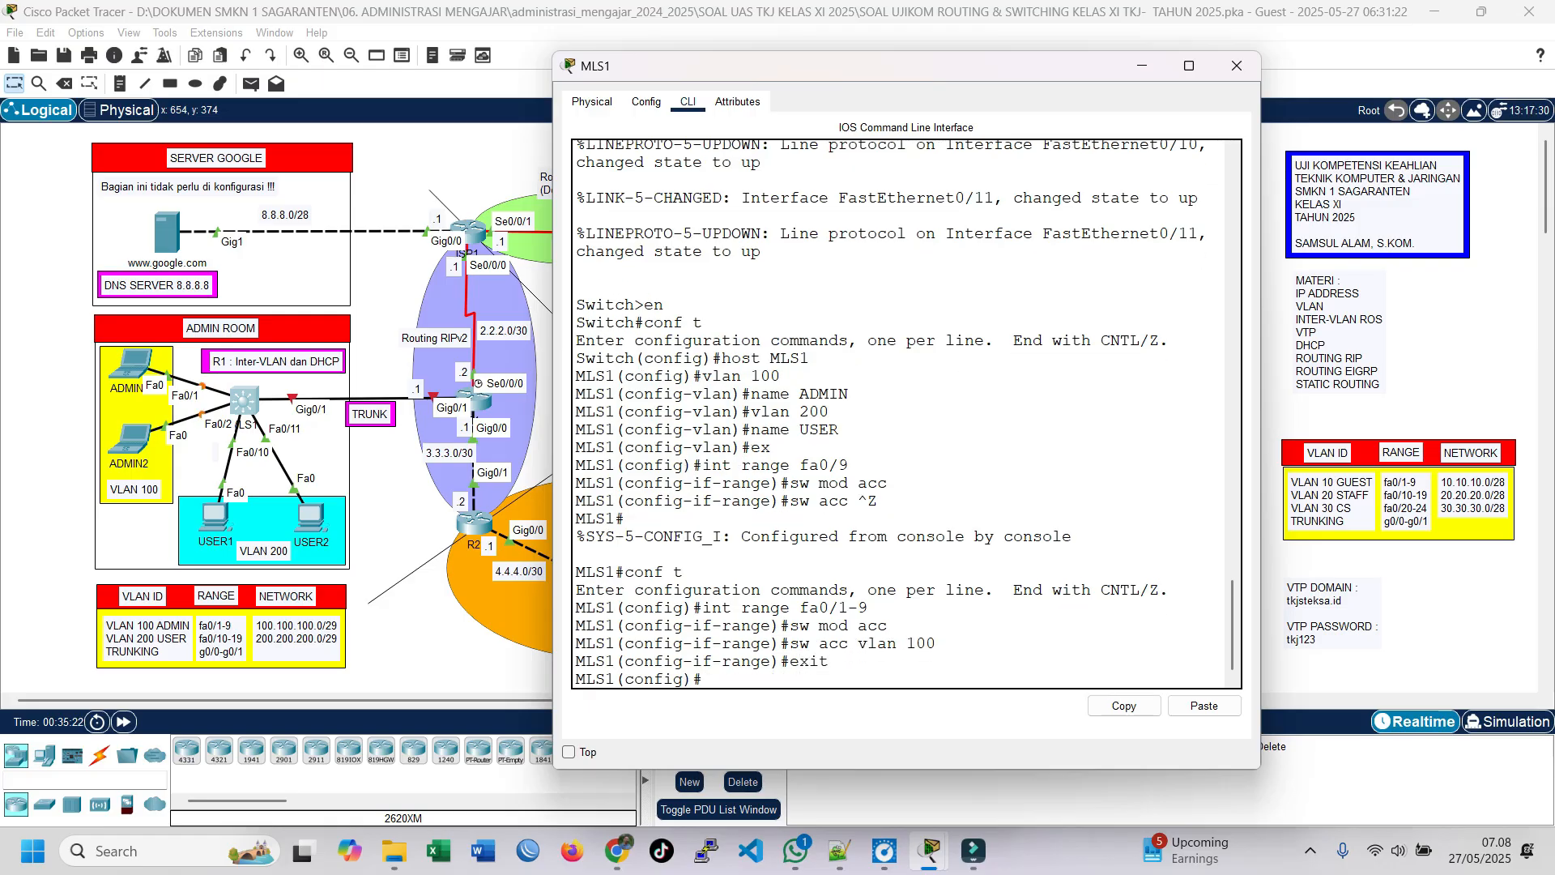
# Step: Set the interface range fa0/10-19 to access mode in VLAN 200 and return to global configuration mode
pyautogui.write('int')
pyautogui.write('range fa0/10-19')
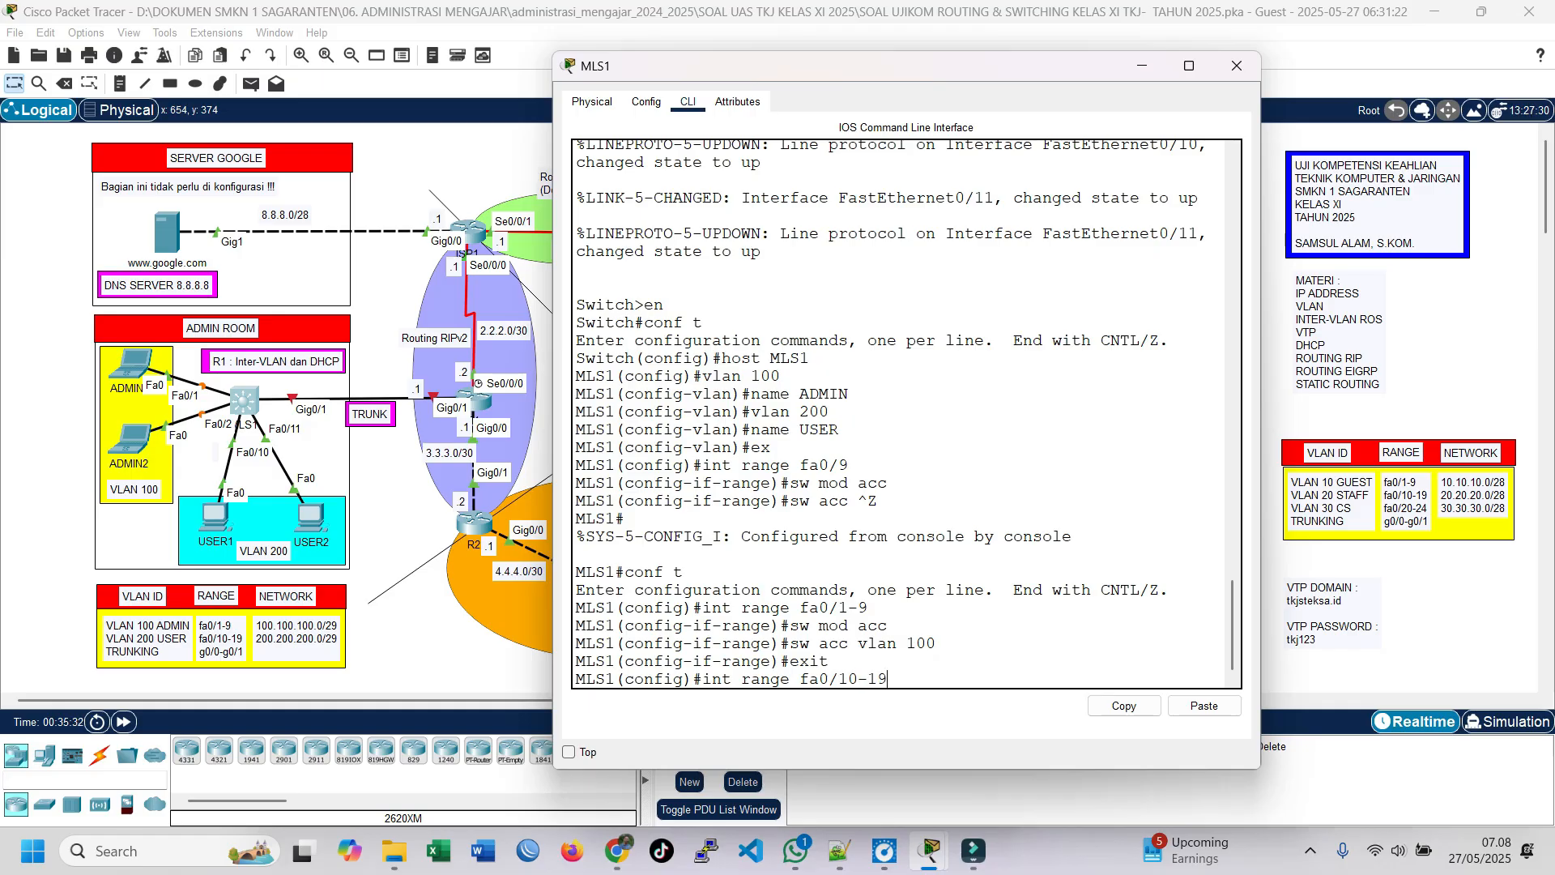
pyautogui.press('Return')
pyautogui.write('sw')
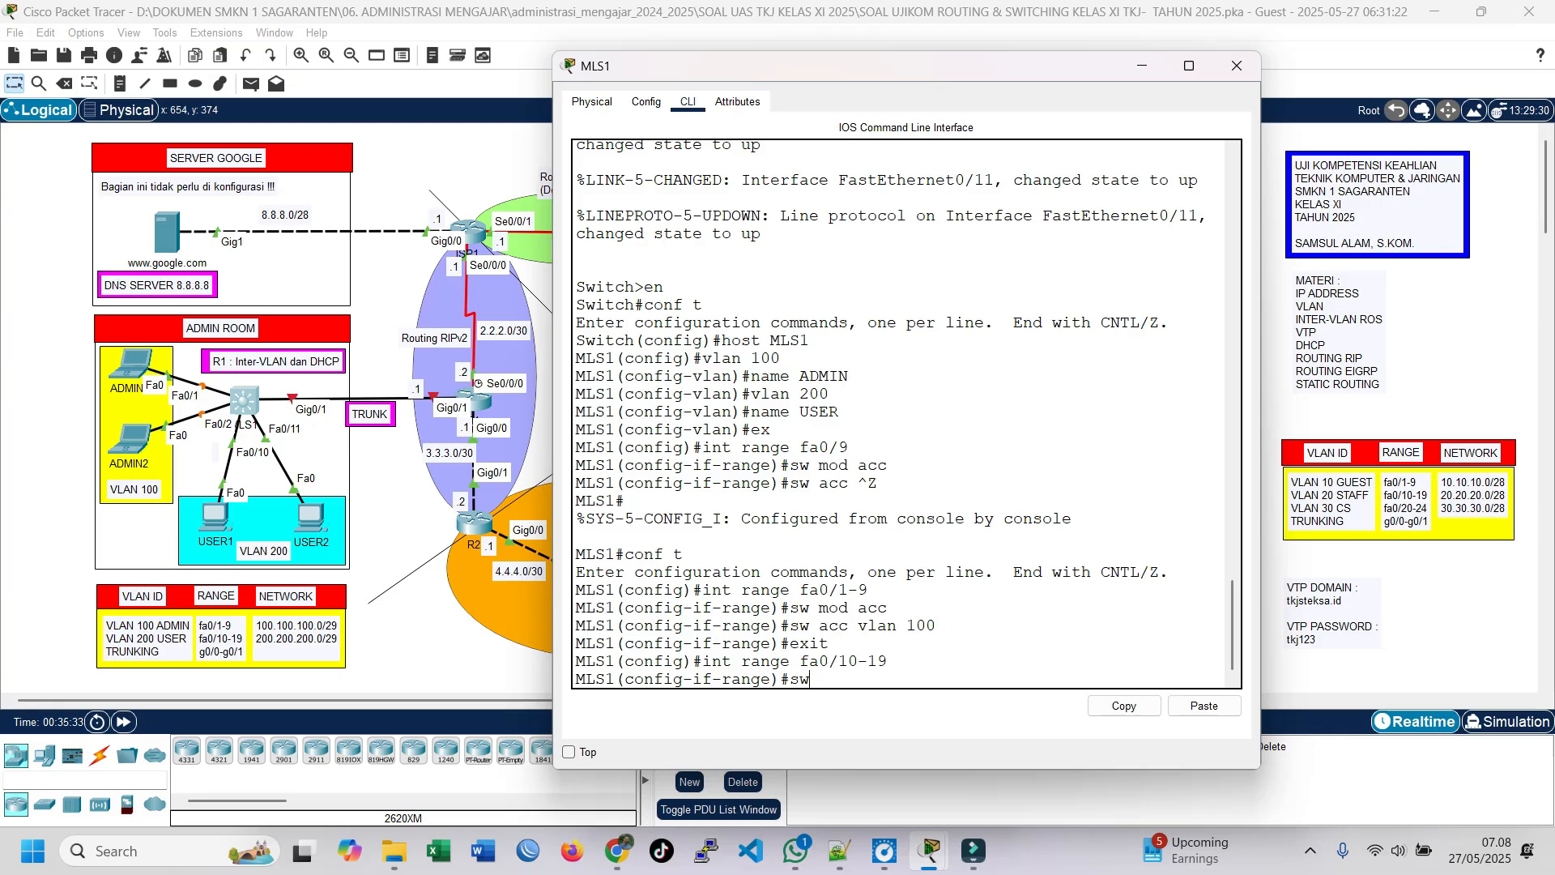
pyautogui.write(' mod acc')
pyautogui.press('Return')
pyautogui.write('sw')
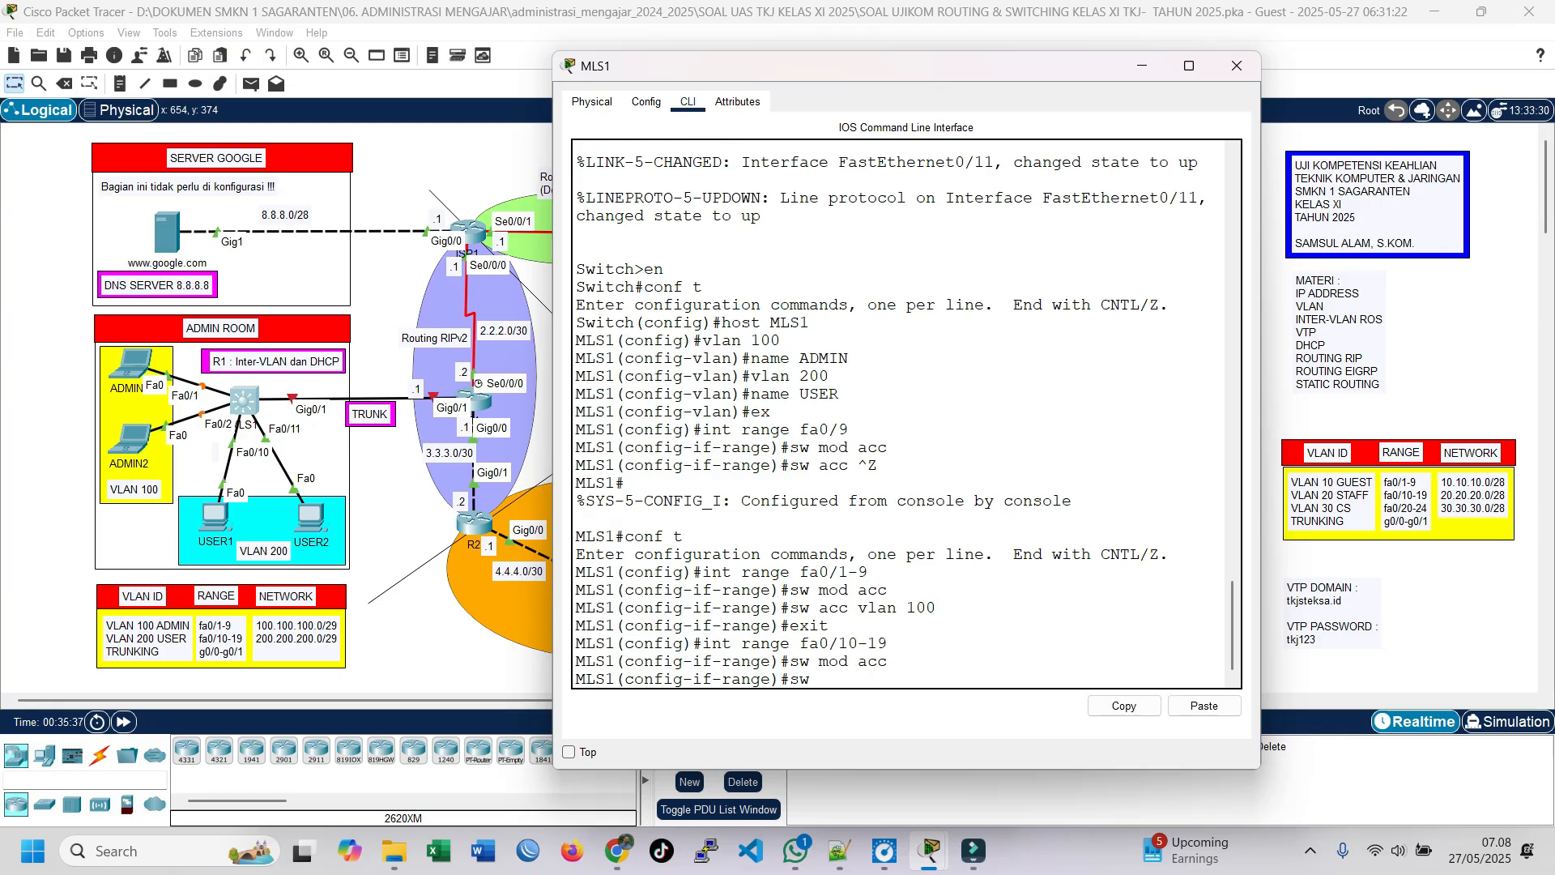
pyautogui.write(' acc vlan 200')
pyautogui.press('Return')
pyautogui.write('exit')
pyautogui.press('Return')
# Step: Enter interface range configuration for the trunk ports g0/0-g0/1 on MLS1
pyautogui.write('int g')
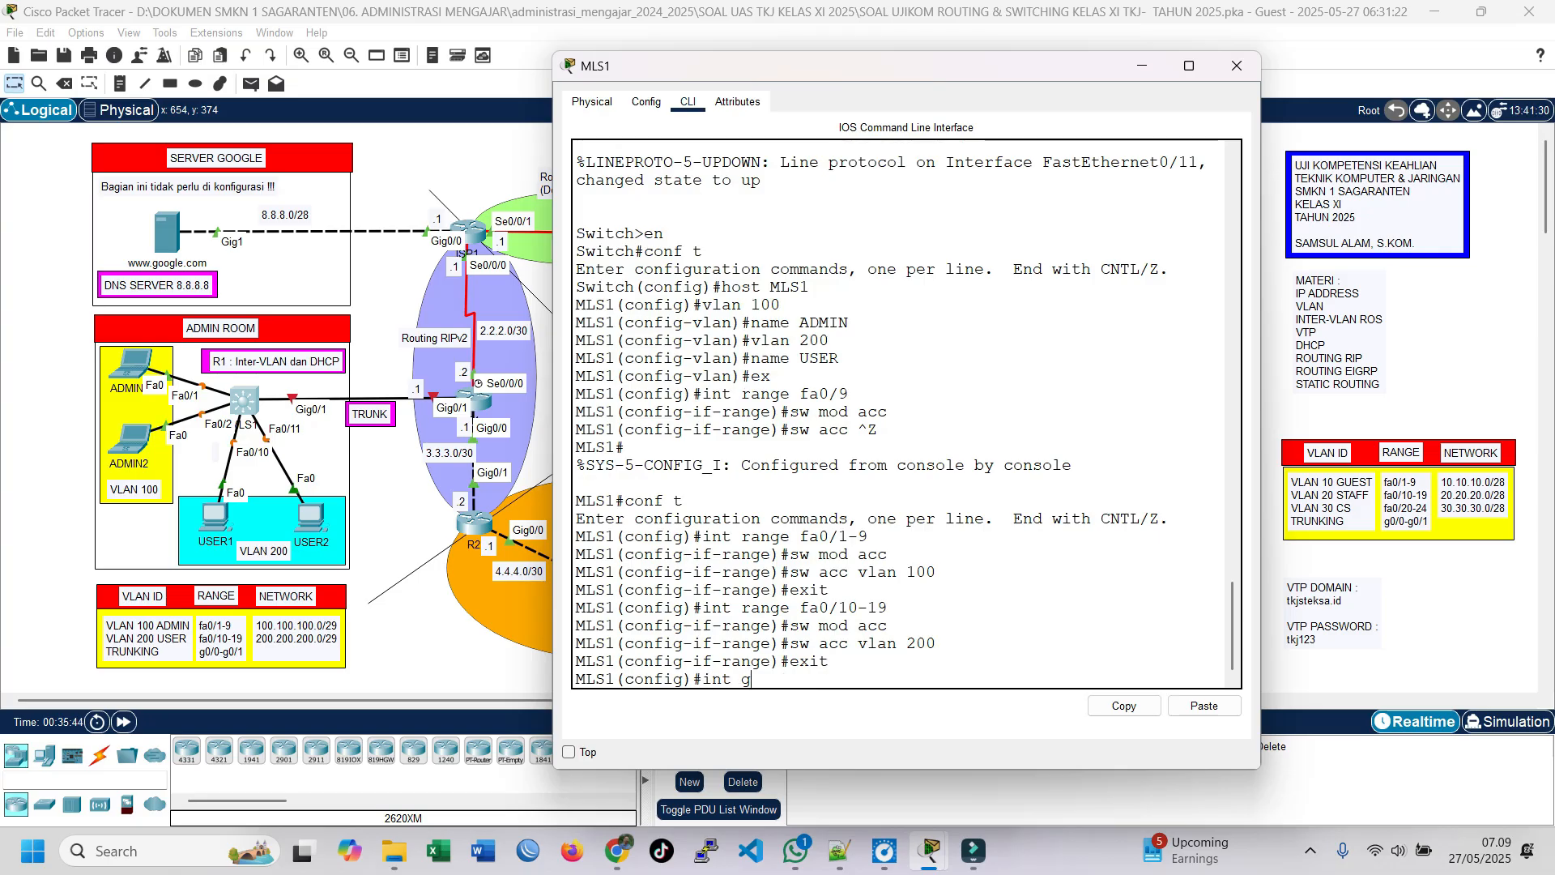
pyautogui.write('0/0')
pyautogui.write('-g0/1range')
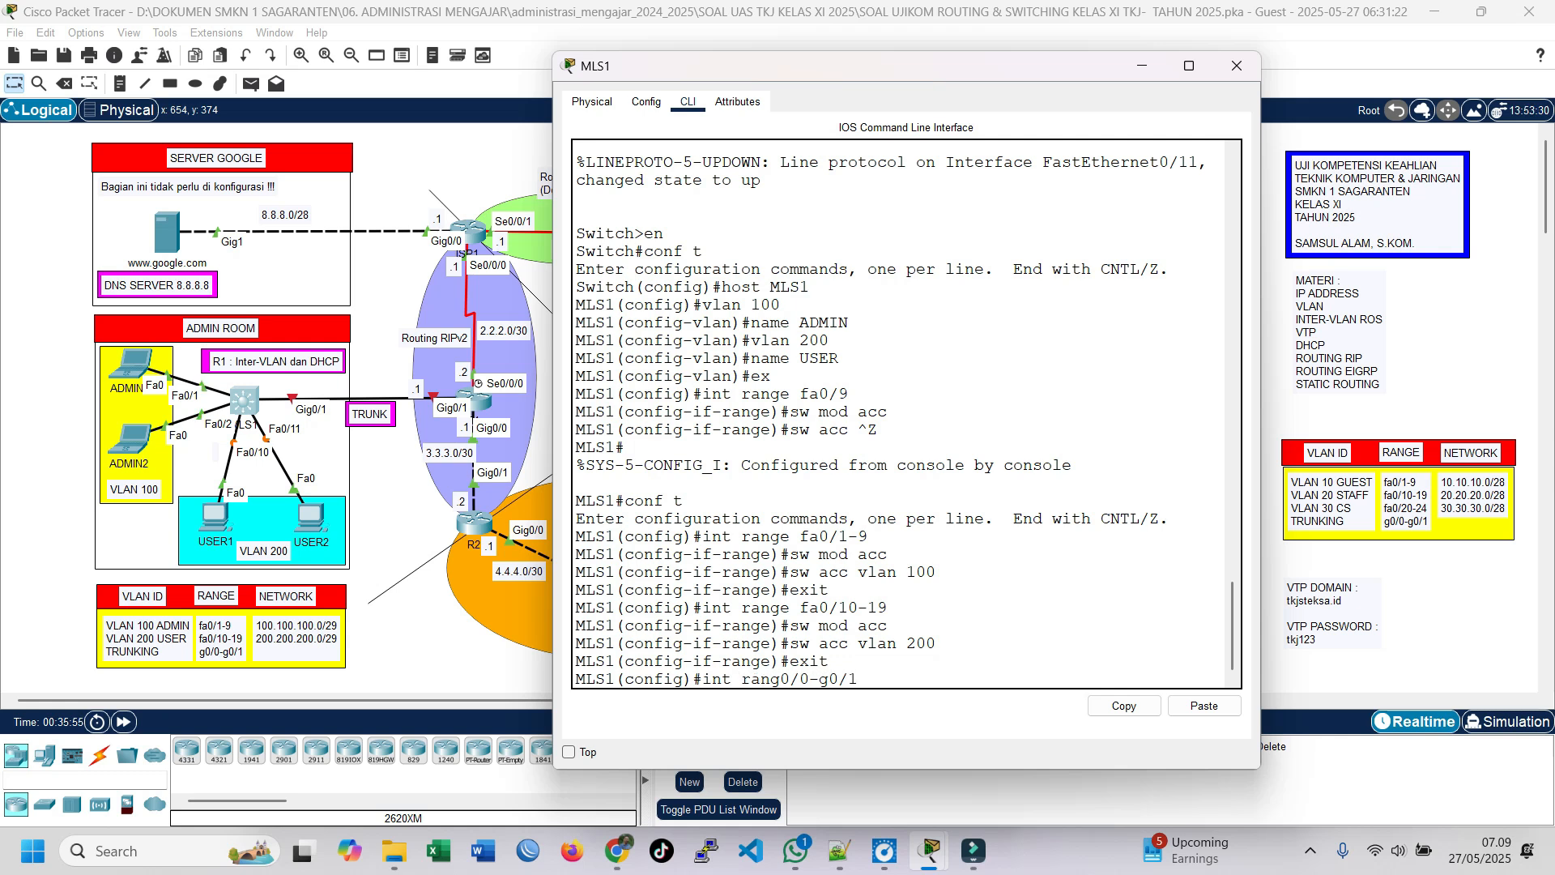
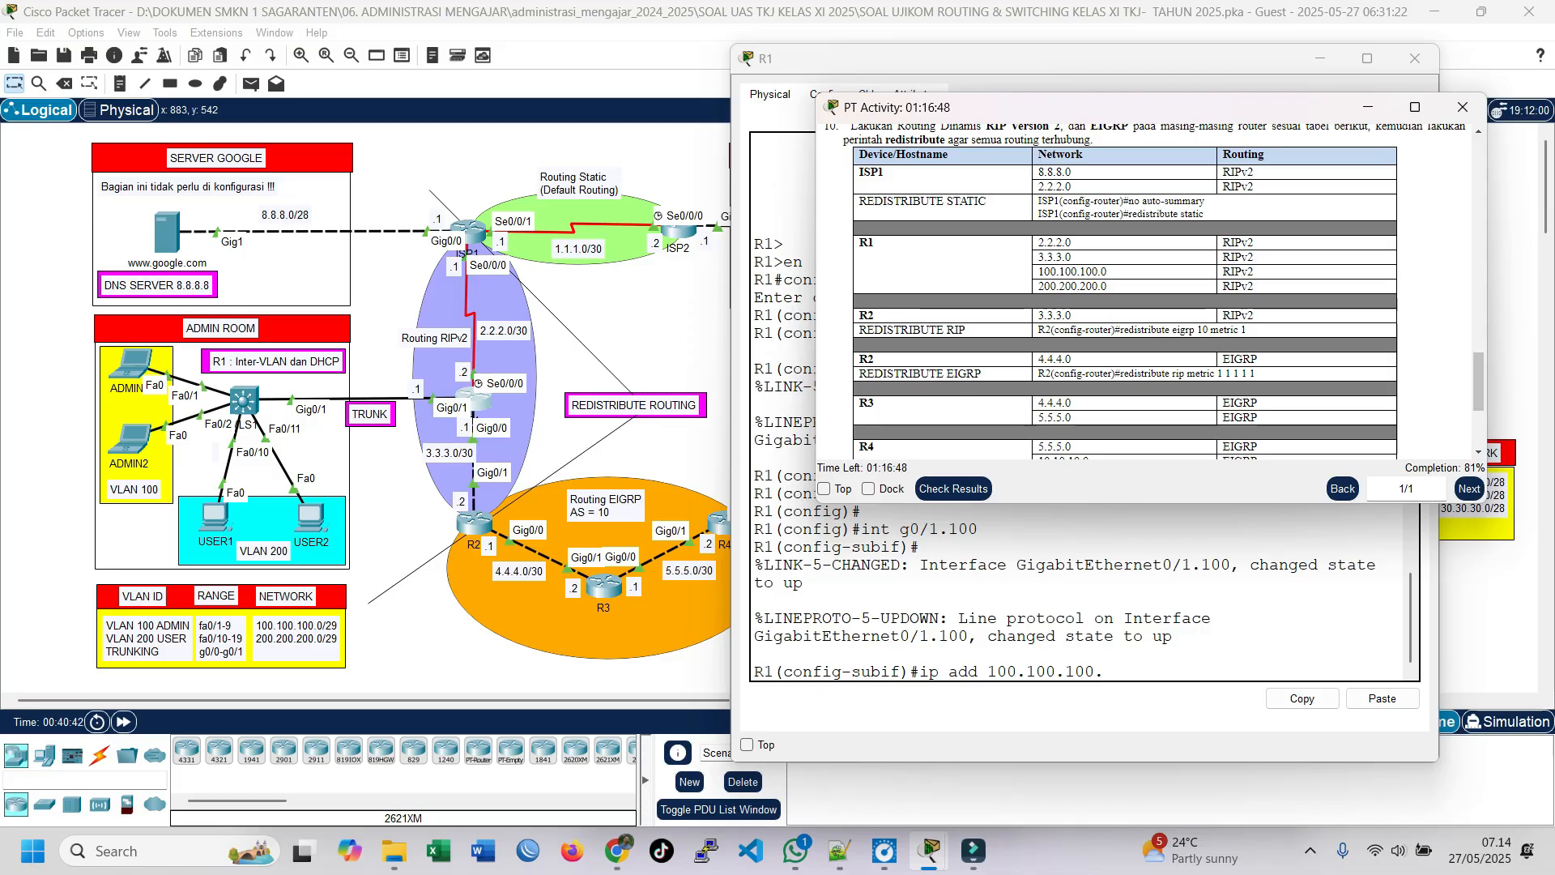
# Step: Look up the IP addresses and subnet masks of R1's Gig0/1.100 and Gig0/1.200 subinterfaces in the exam's router address table
pyautogui.scroll(1, 1134, 284)
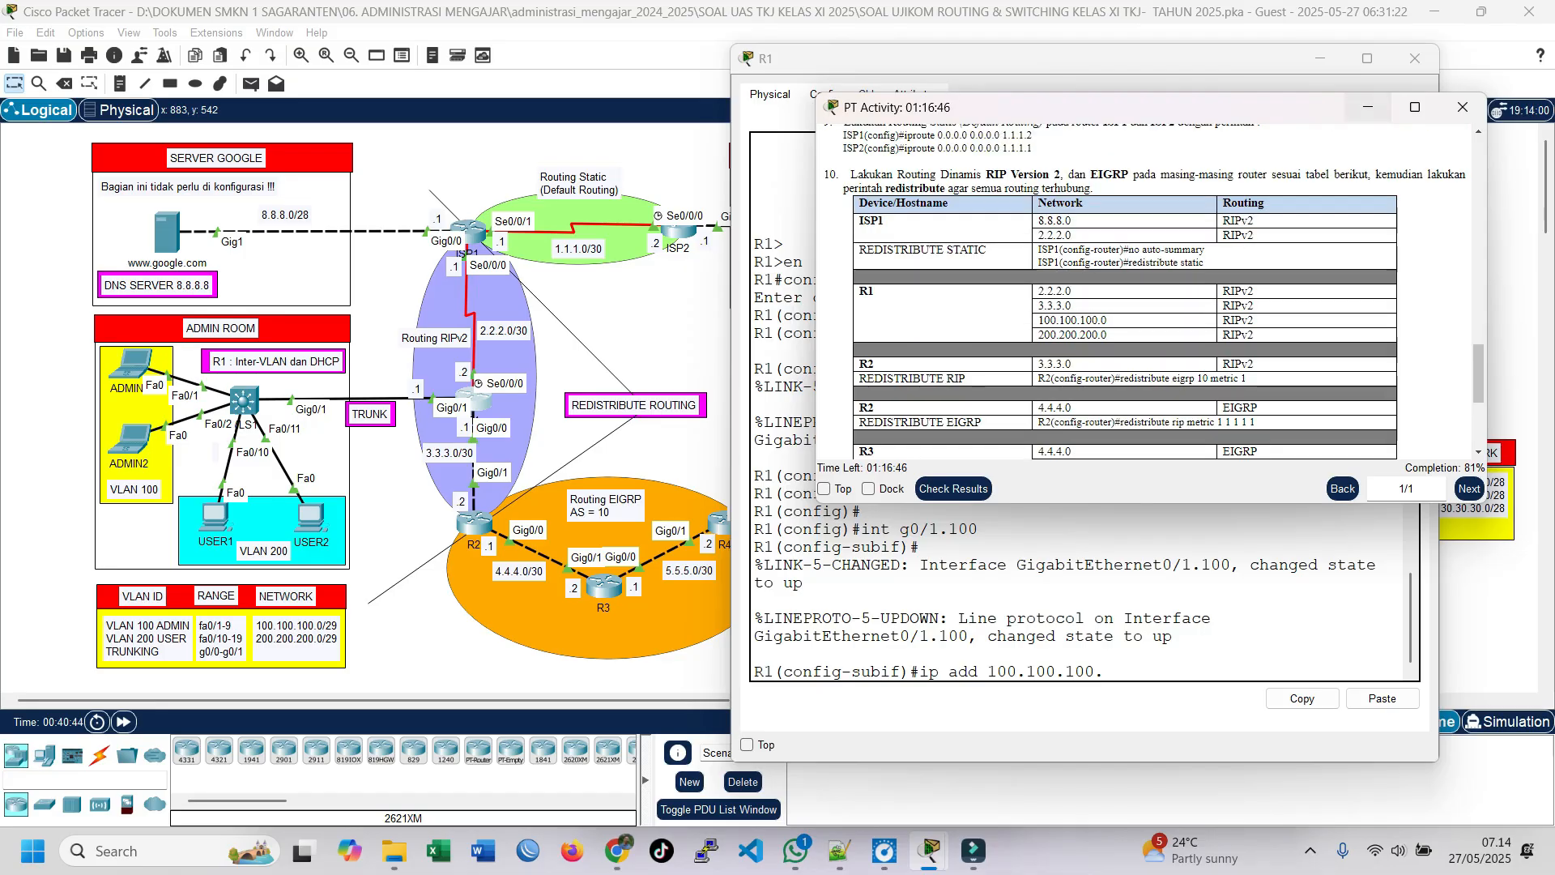
pyautogui.click(1415, 107)
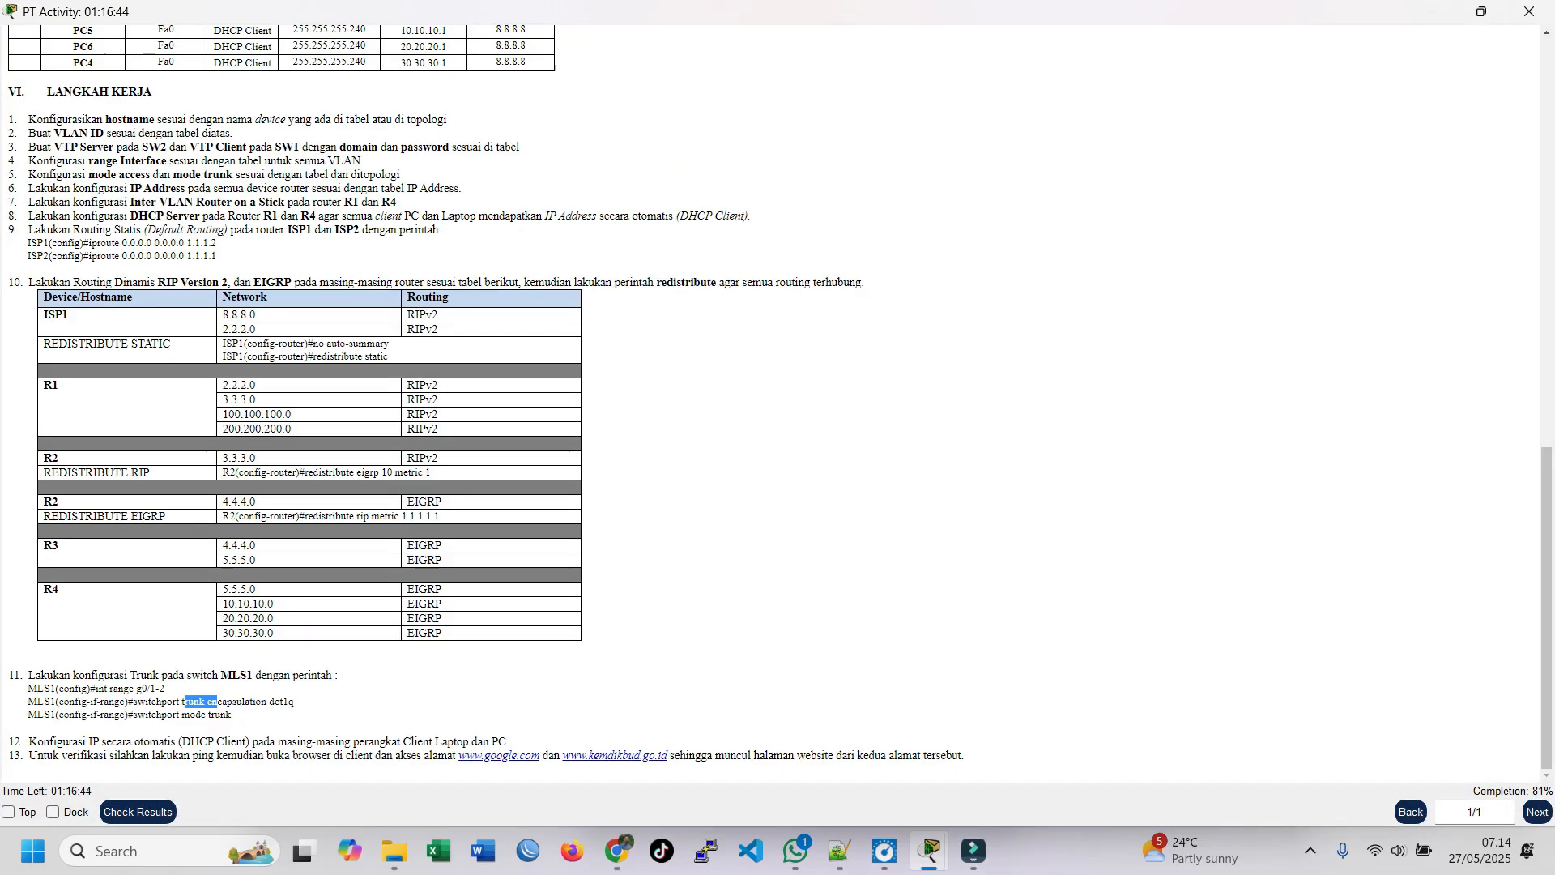
pyautogui.scroll(6, 778, 405)
pyautogui.scroll(1, 778, 405)
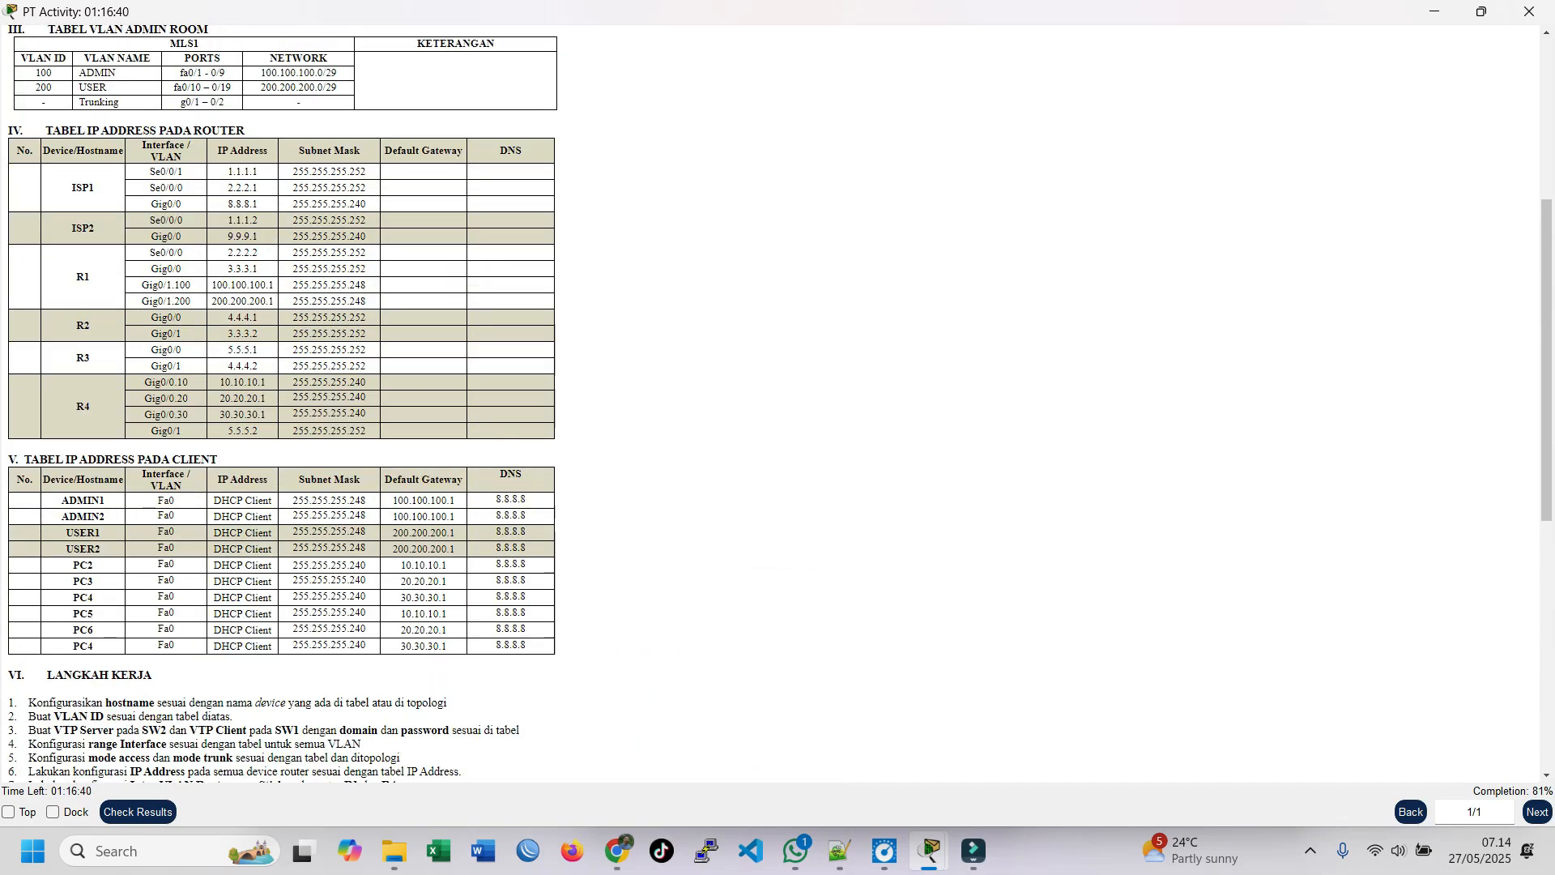
pyautogui.moveTo(275, 285); pyautogui.dragTo(268, 285)
pyautogui.click(271, 288)
pyautogui.moveTo(275, 302); pyautogui.dragTo(268, 301)
pyautogui.moveTo(349, 285); pyautogui.dragTo(367, 285)
pyautogui.click(1434, 11)
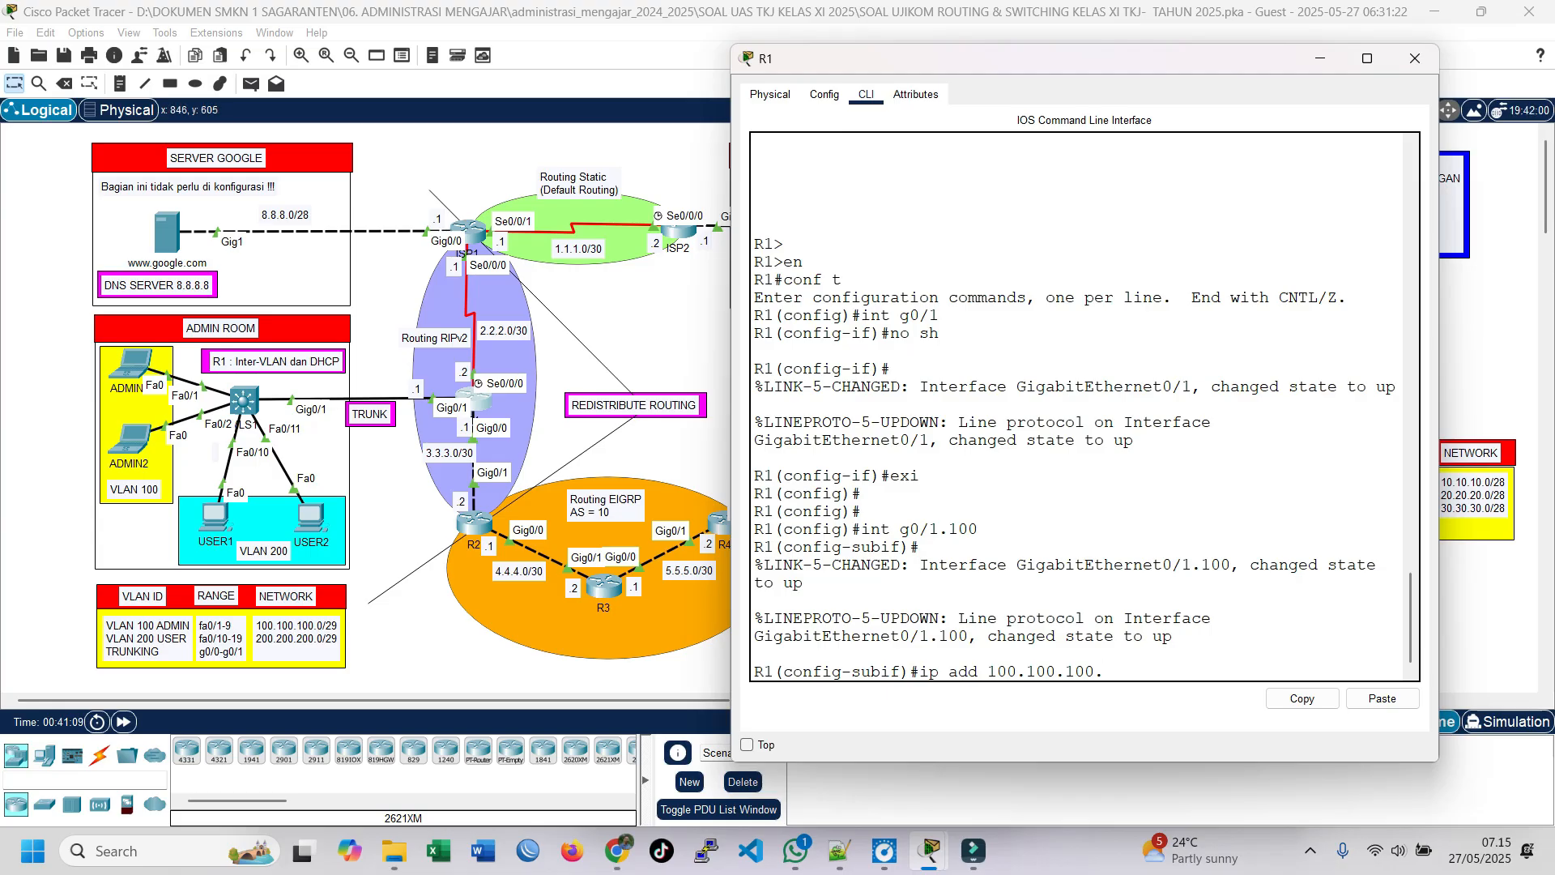
# Step: Try to assign IP address 100.100.100.1 with mask 255.255.255.248 to subinterface g0/1.100 on R1
pyautogui.write('255.25')
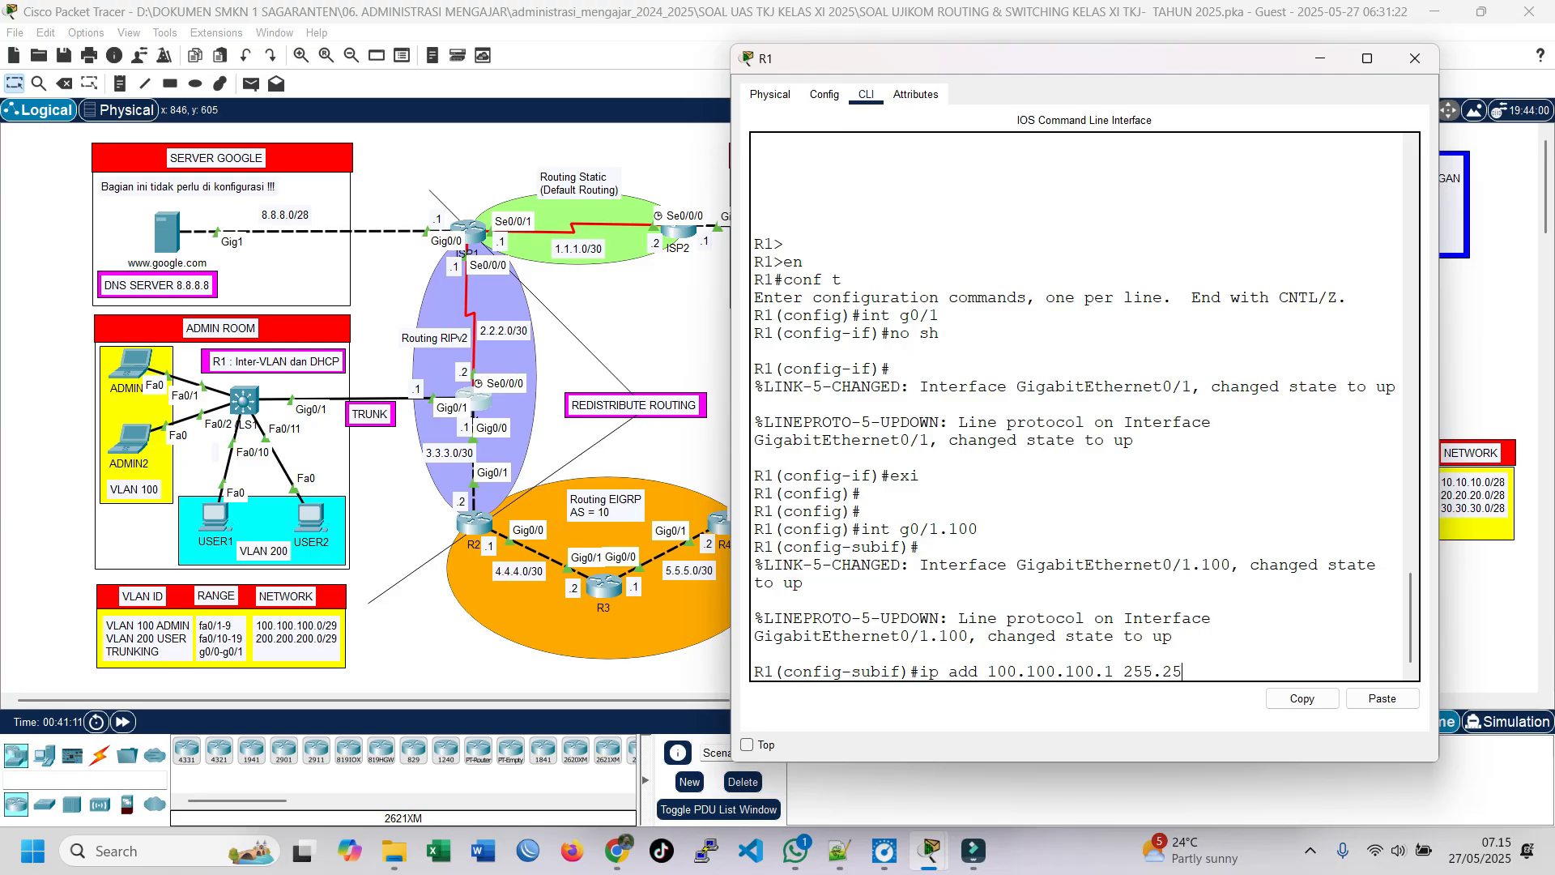
pyautogui.write('5.255.248')
pyautogui.press('Return')
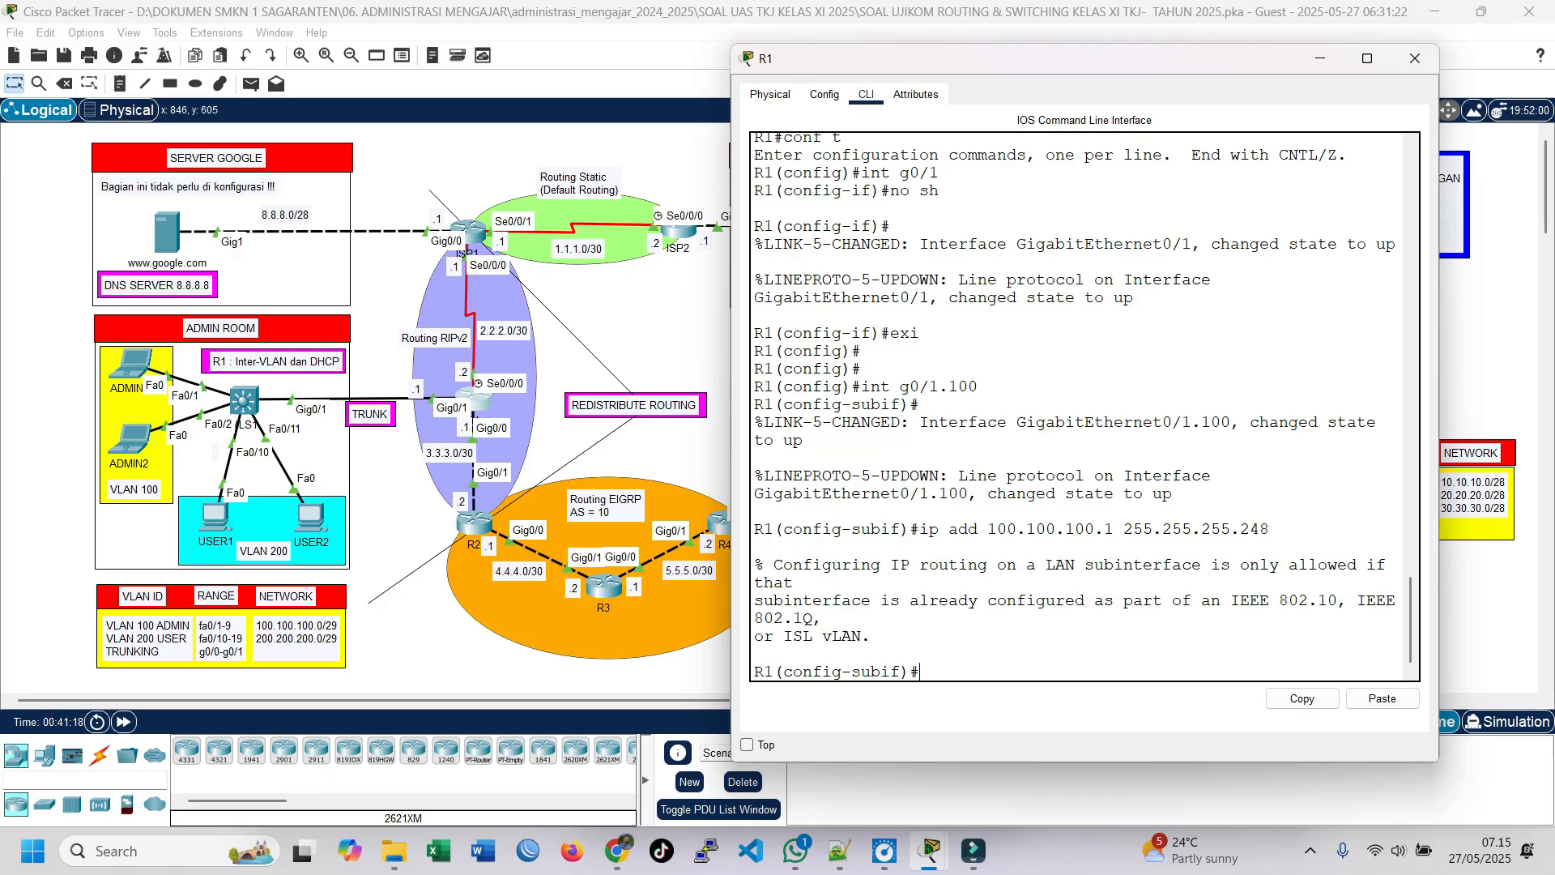
pyautogui.moveTo(920, 529); pyautogui.dragTo(1269, 529)
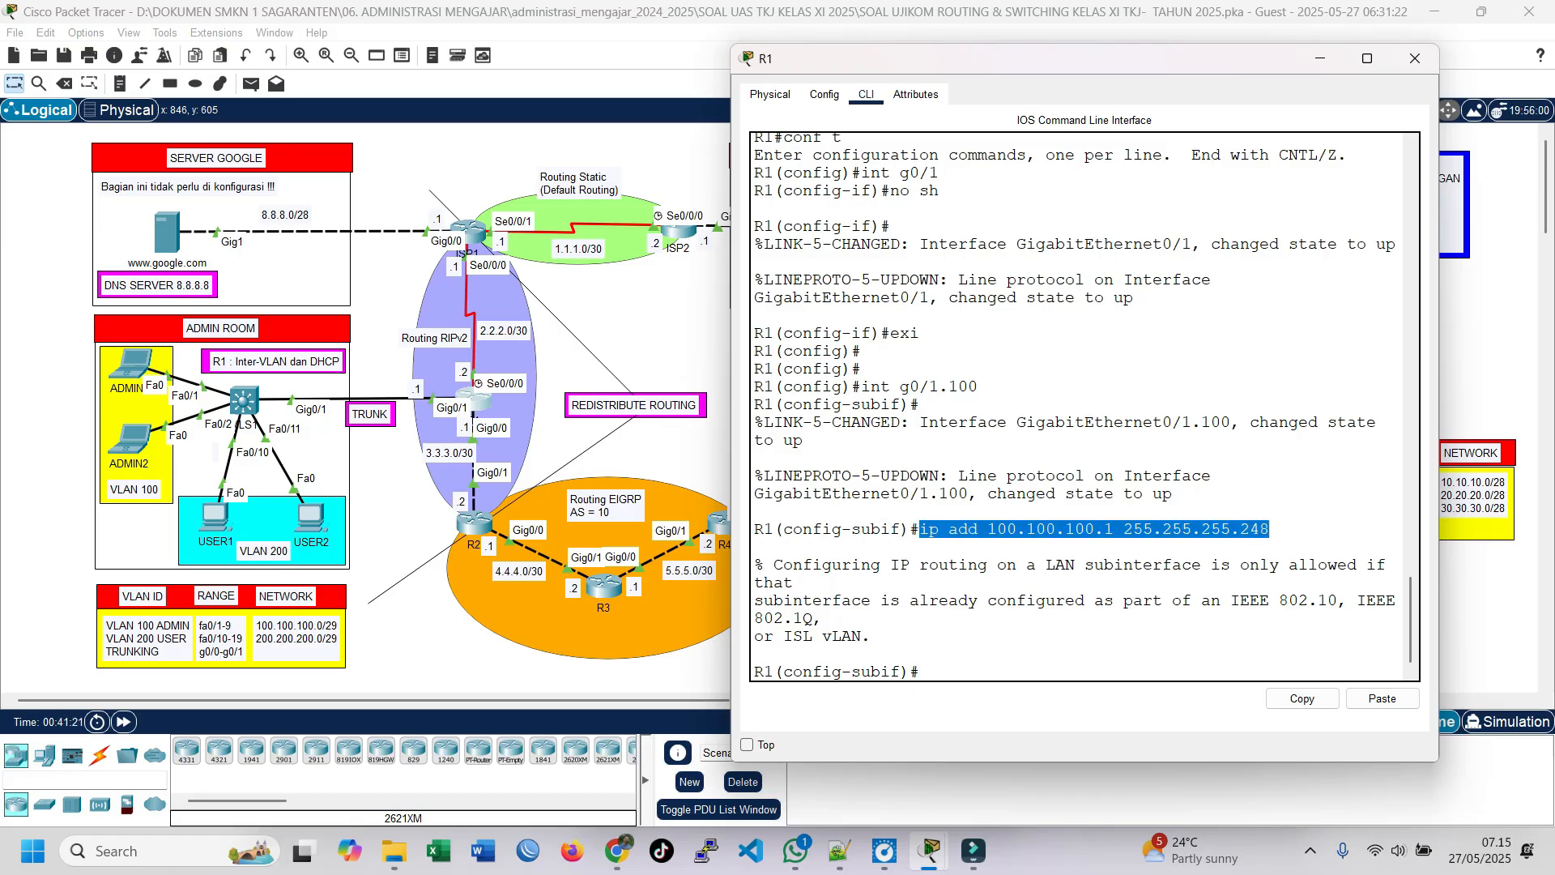
pyautogui.click(1270, 529)
# Step: Set dot1Q encapsulation for VLAN 100 on R1's subinterface g0/1.100
pyautogui.write('en')
pyautogui.press('Tab')
pyautogui.write('do')
pyautogui.press('Tab')
pyautogui.write('100')
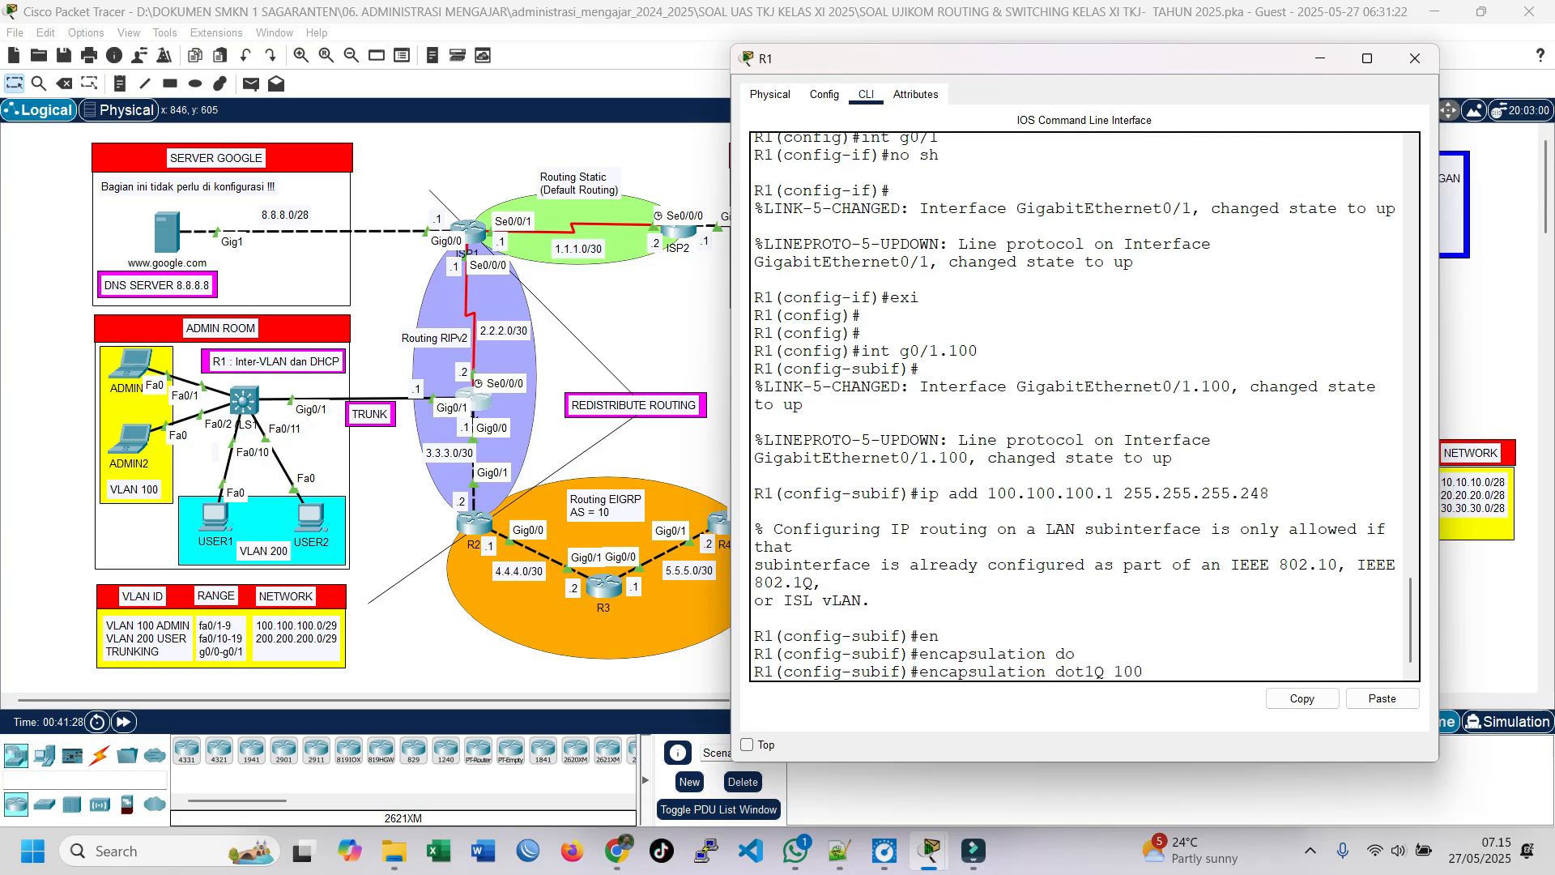
pyautogui.press('Return')
# Step: Assign 100.100.100.1 with mask 255.255.255.248 to the encapsulated subinterface g0/1.100 and return to global configuration mode
pyautogui.press('Up')
pyautogui.press('Up')
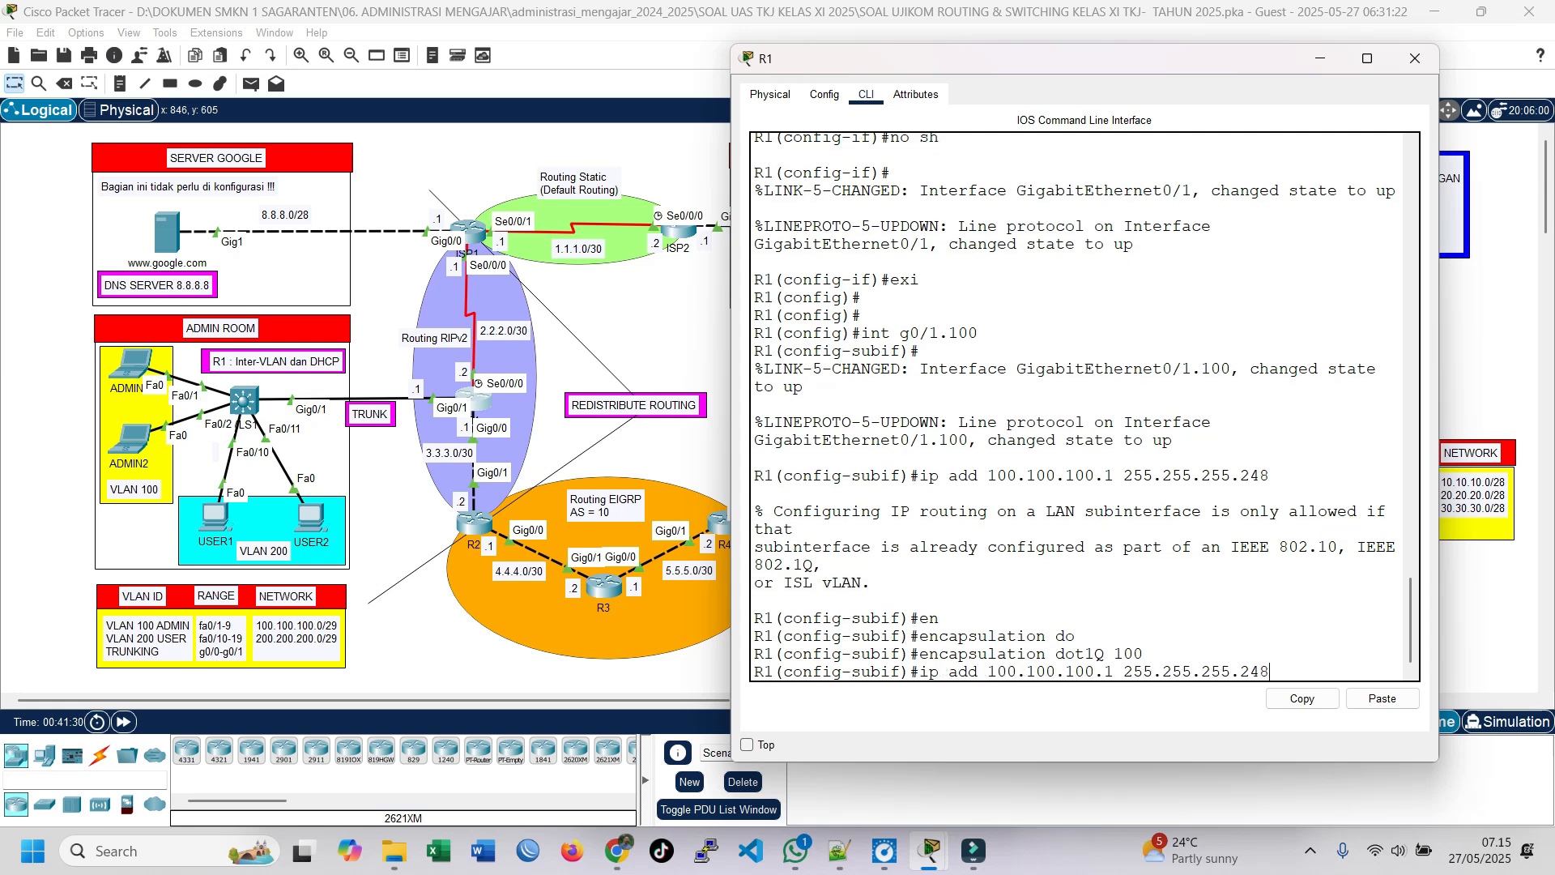
pyautogui.press('Return')
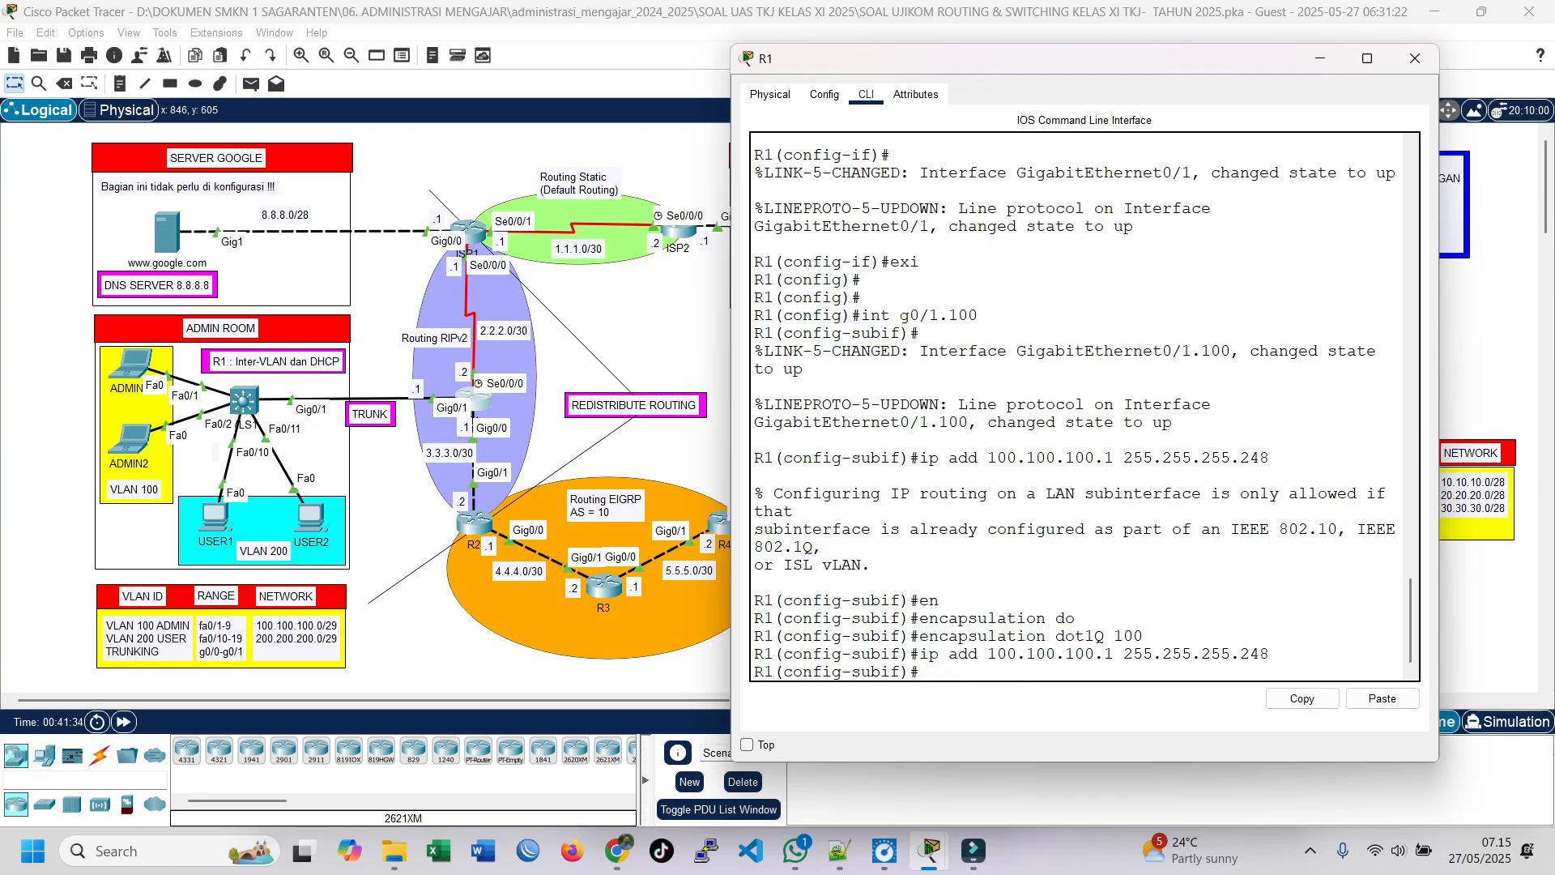
pyautogui.moveTo(755, 494); pyautogui.dragTo(872, 564)
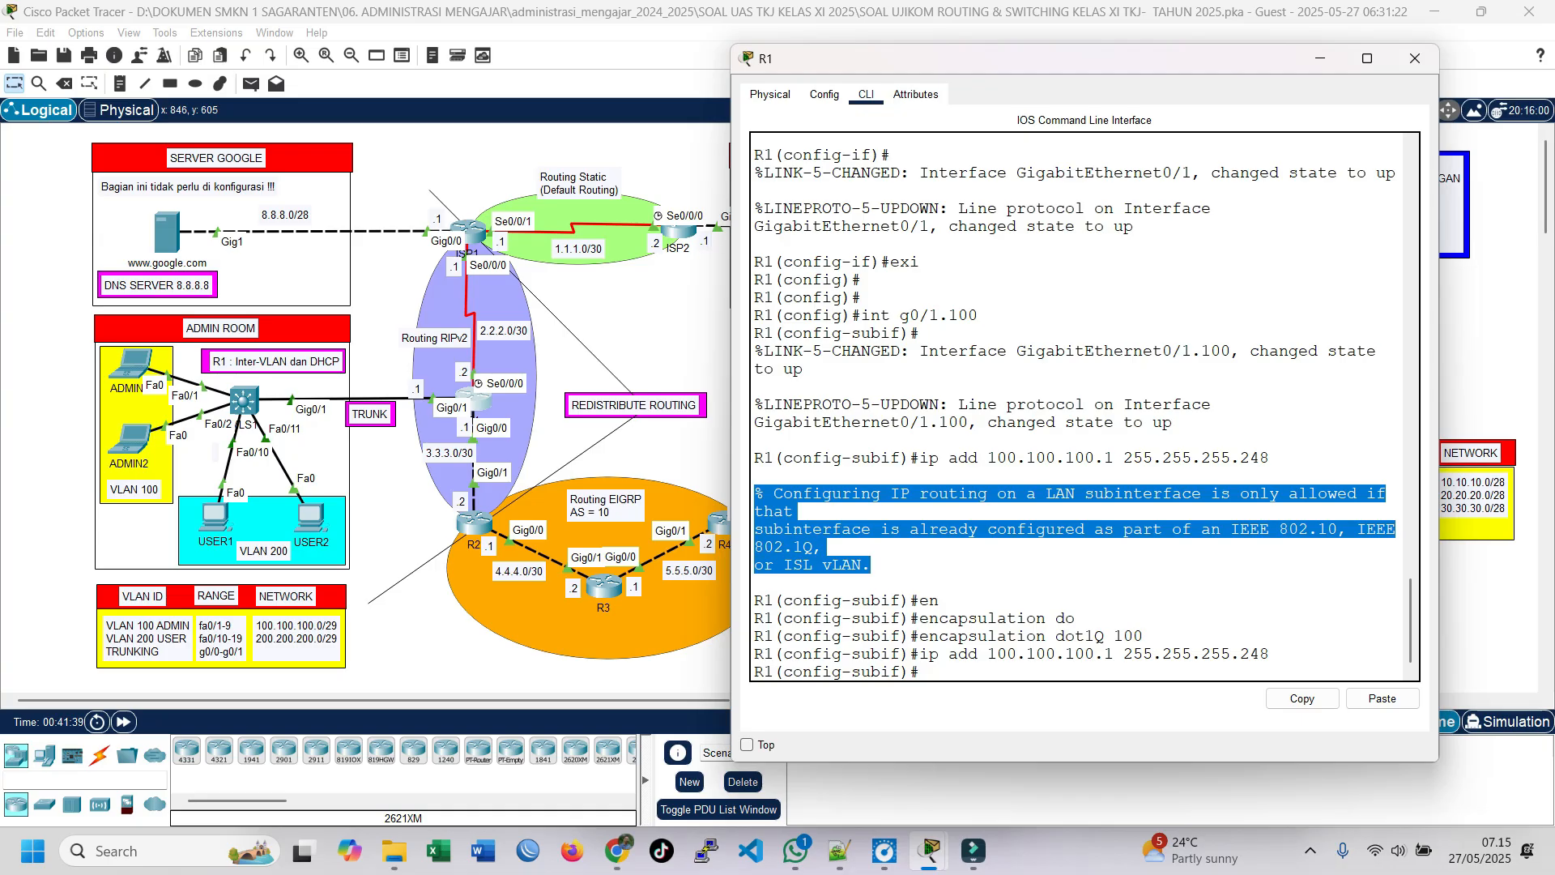
pyautogui.click(931, 529)
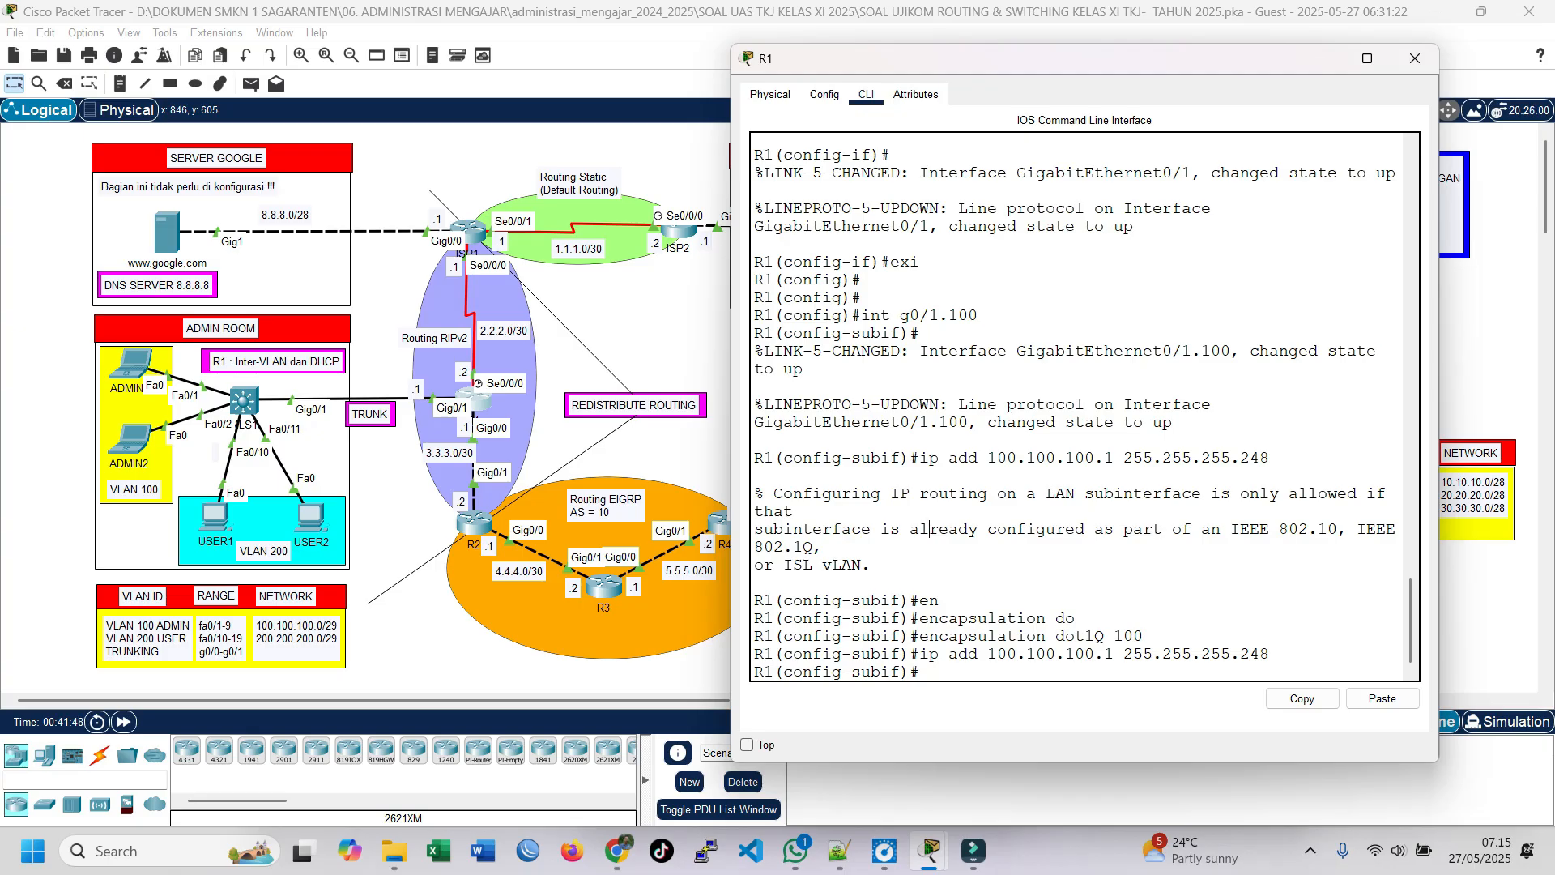
pyautogui.moveTo(1358, 529); pyautogui.dragTo(823, 548)
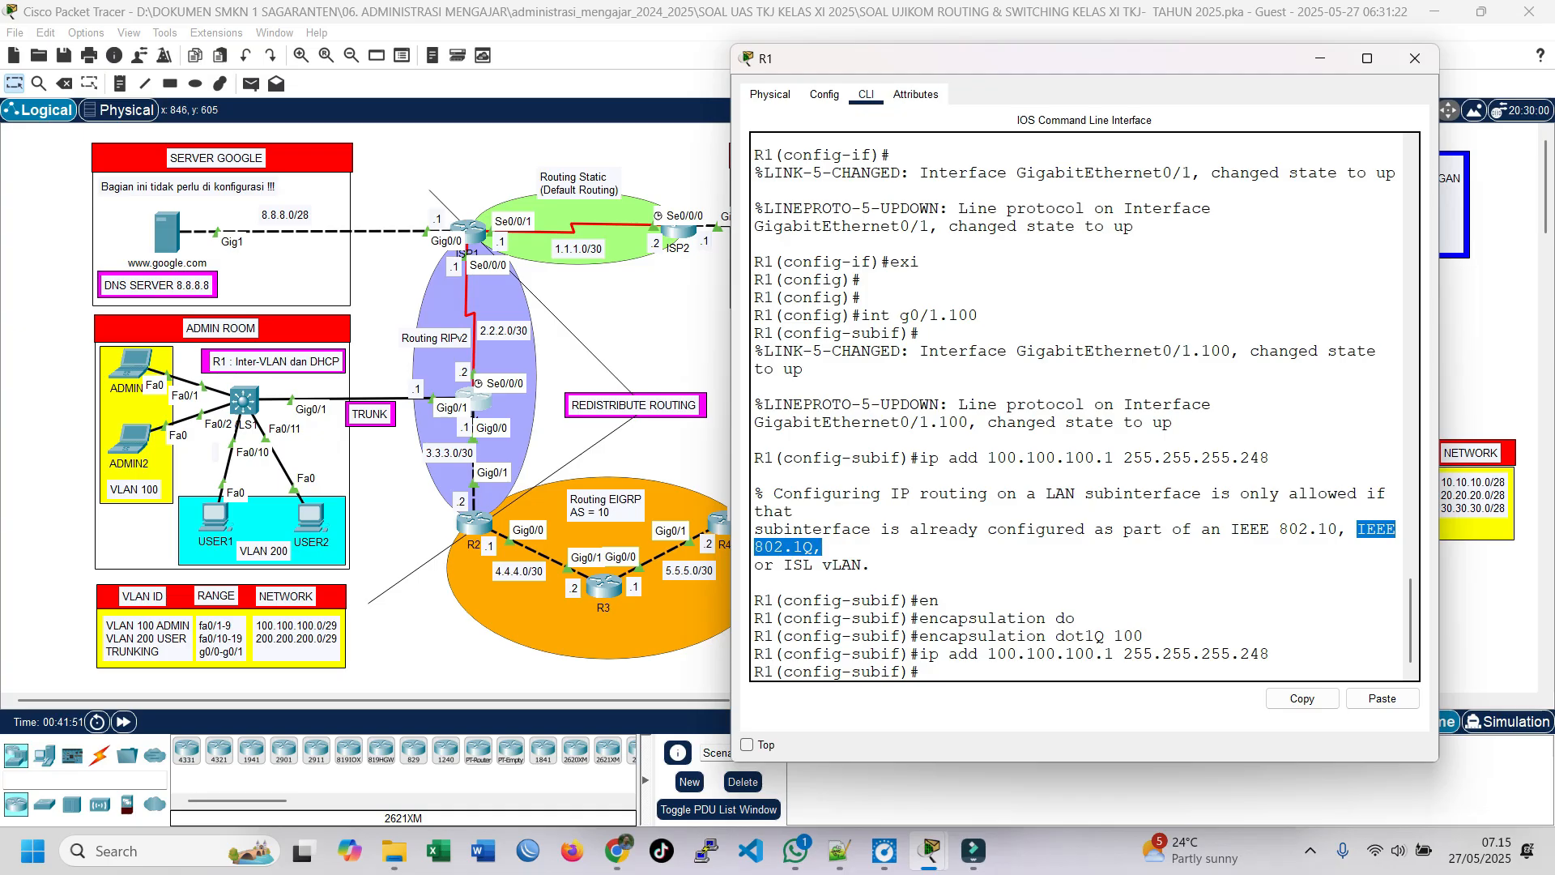
pyautogui.write('exi')
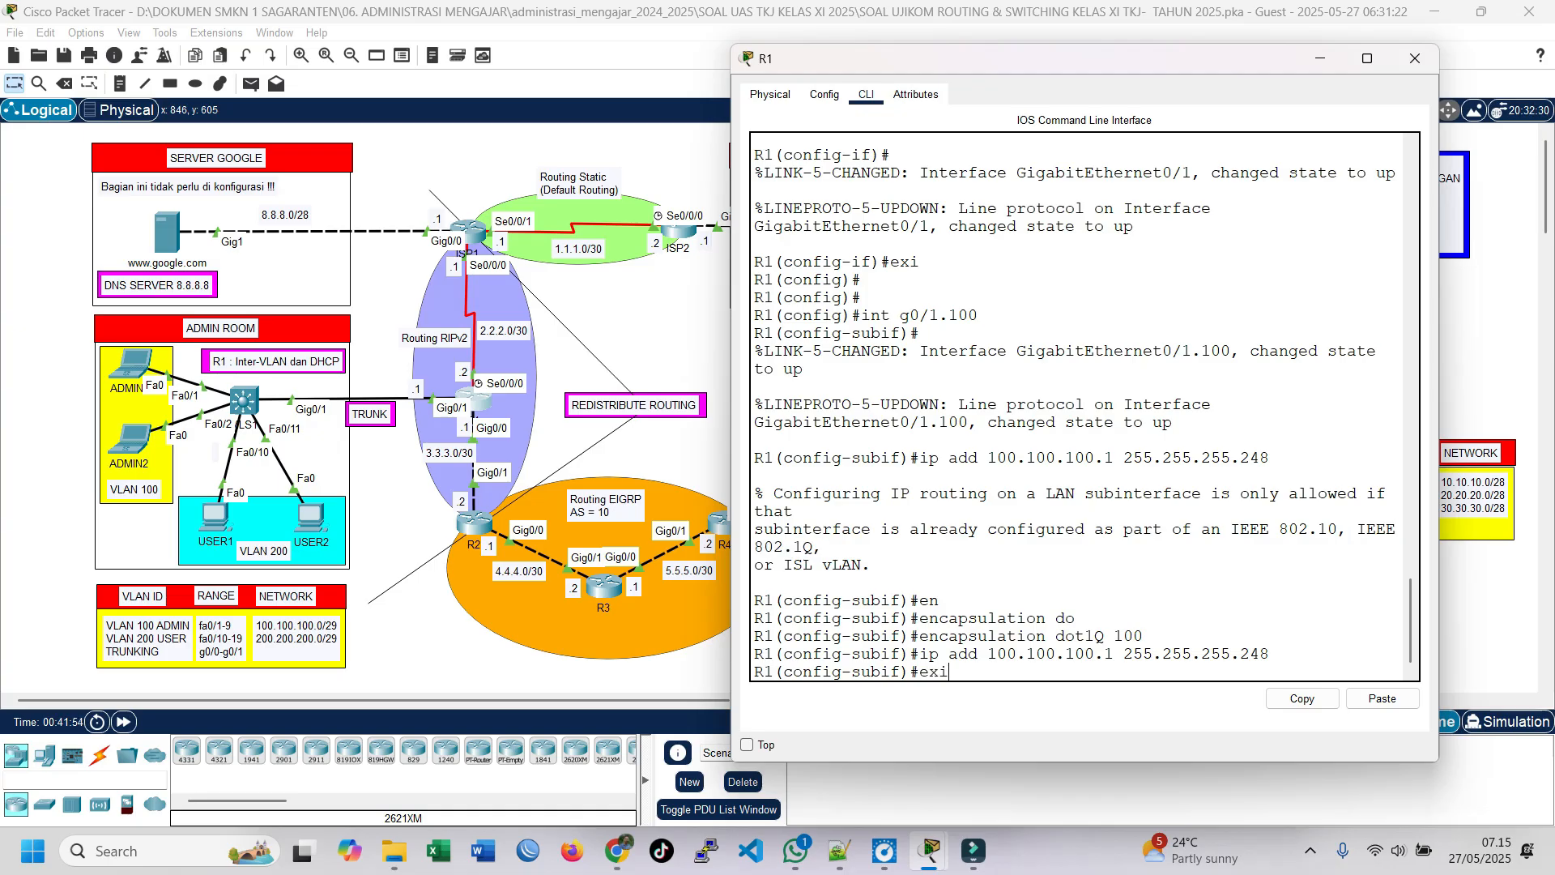
pyautogui.press('Return')
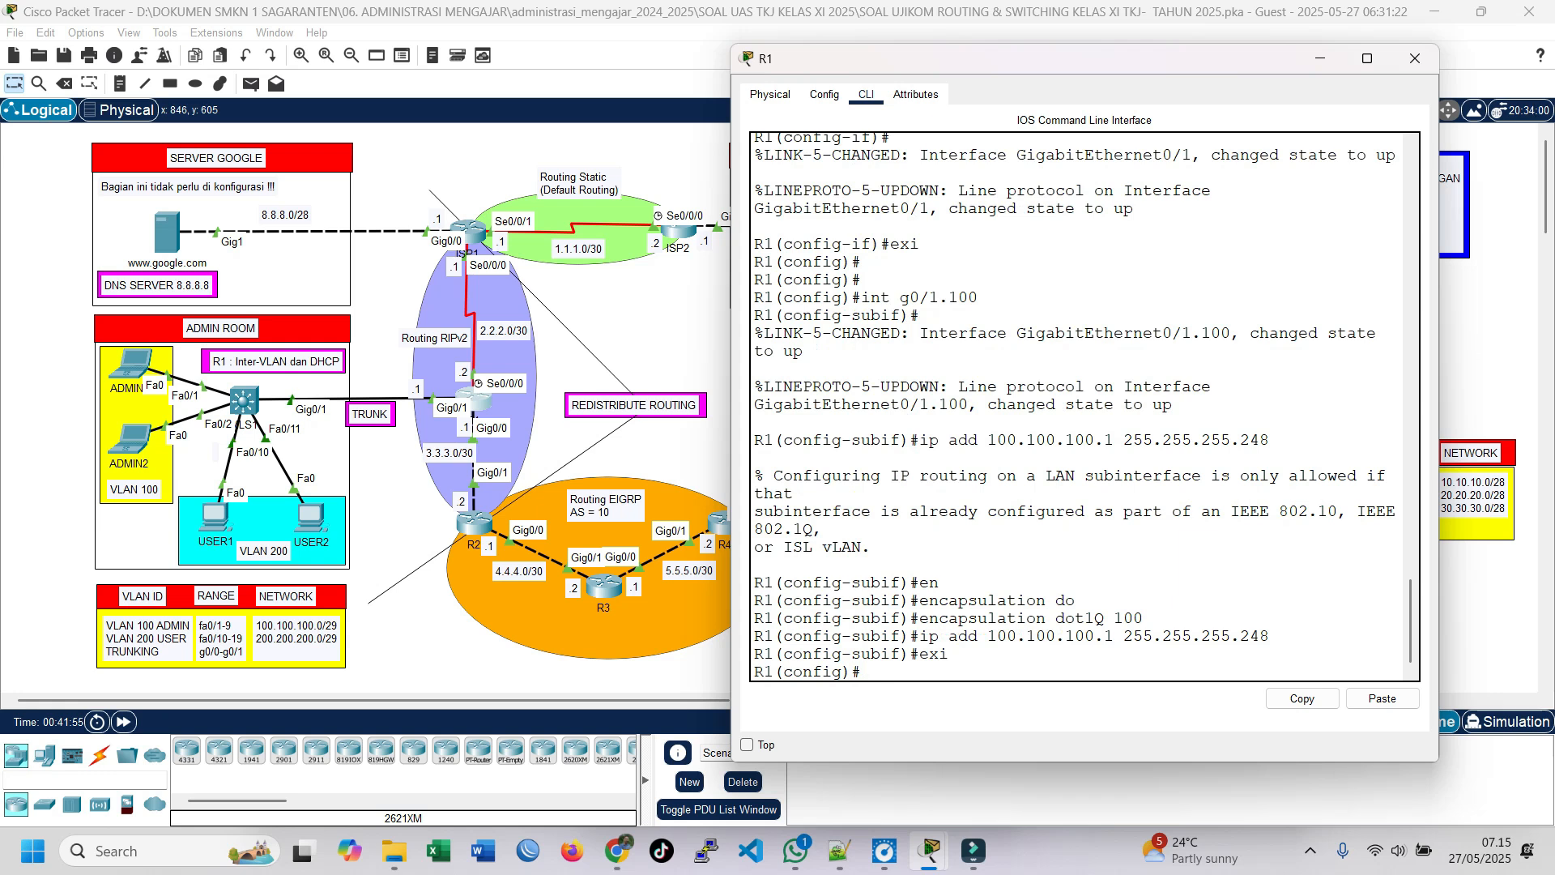
# Step: Enter configuration of subinterface g0/1.200 on R1, correcting the mistyped interface command
pyautogui.write('ing 0g0/1.200')
pyautogui.press('Return')
pyautogui.press('Up')
pyautogui.press('Left')
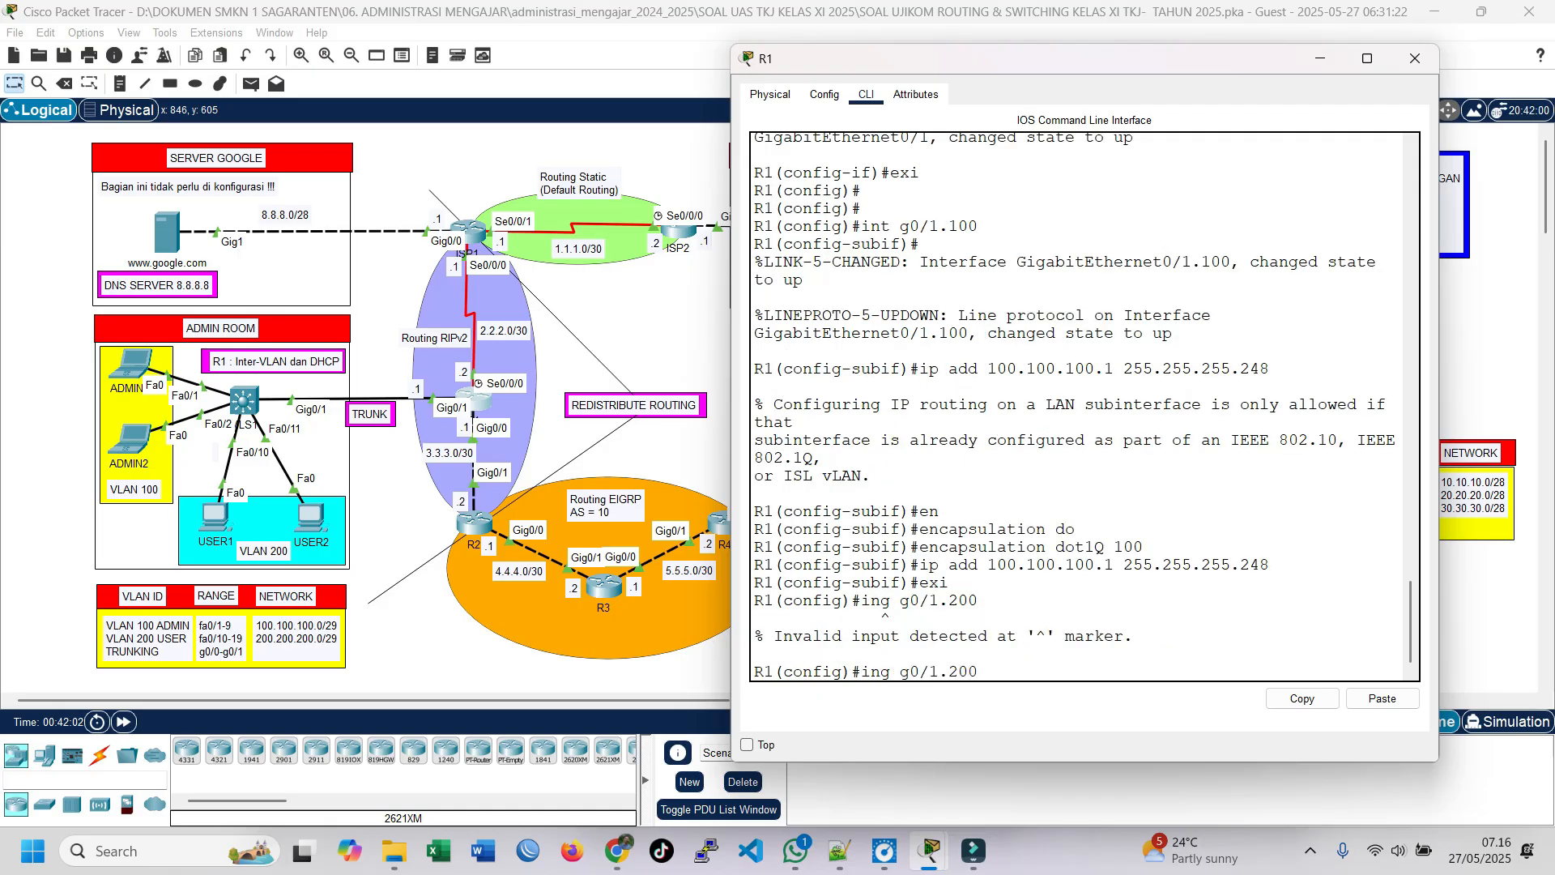
pyautogui.press('BackSpace')
pyautogui.write('t')
pyautogui.press('Return')
pyautogui.press('Return')
# Step: Set dot1Q encapsulation for VLAN 200 on R1's subinterface g0/1.200
pyautogui.press('Up')
pyautogui.press('Up')
pyautogui.press('Up')
pyautogui.press('Up')
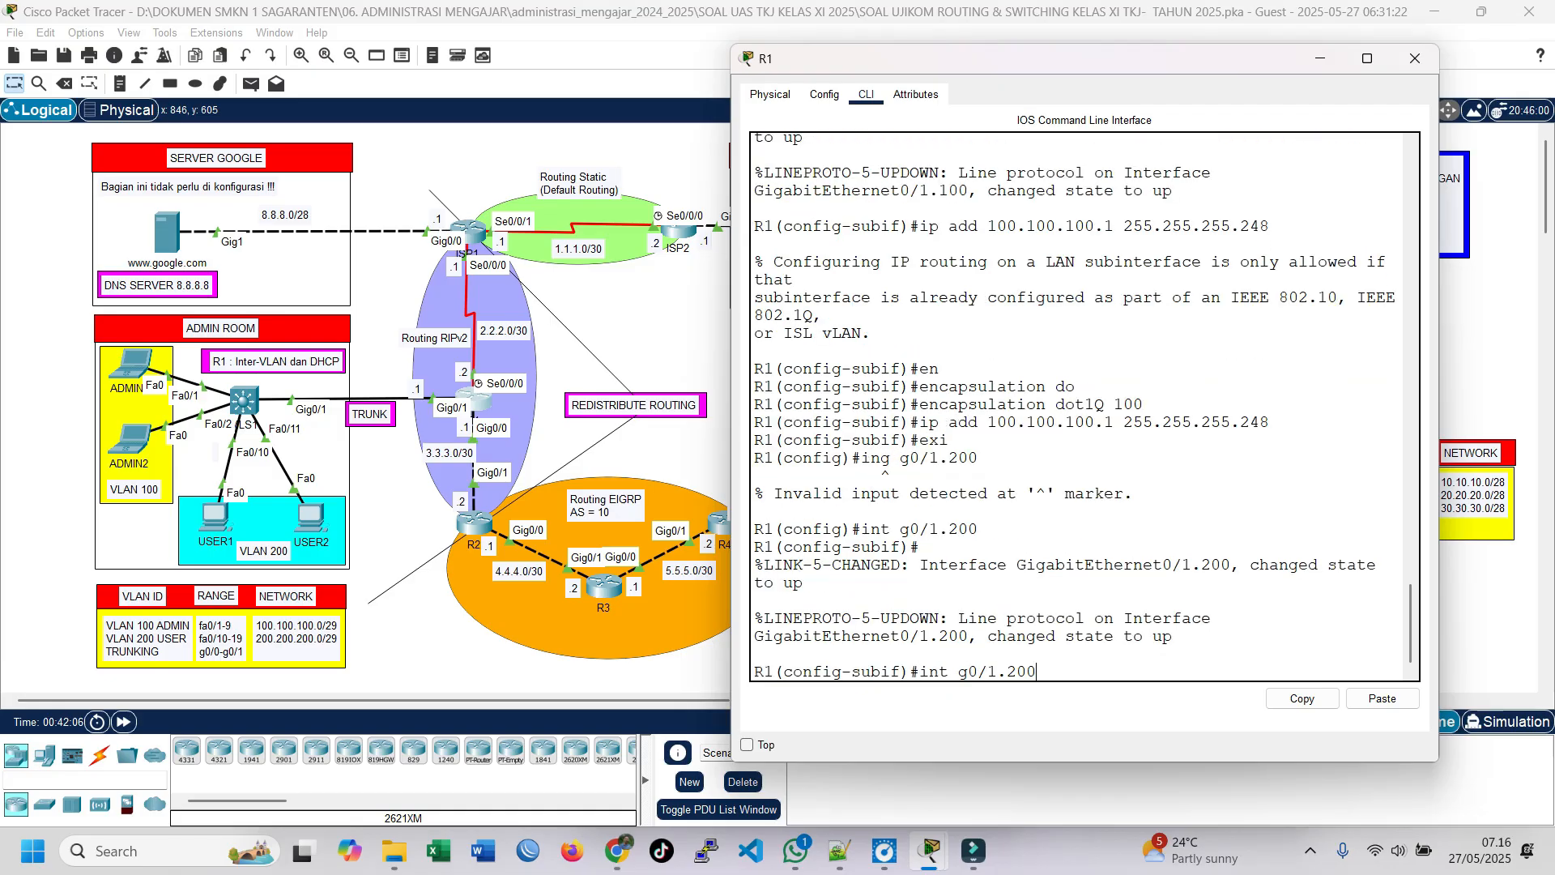
pyautogui.press('Up')
pyautogui.press('BackSpace')
pyautogui.press('BackSpace')
pyautogui.press('BackSpace')
pyautogui.write('200')
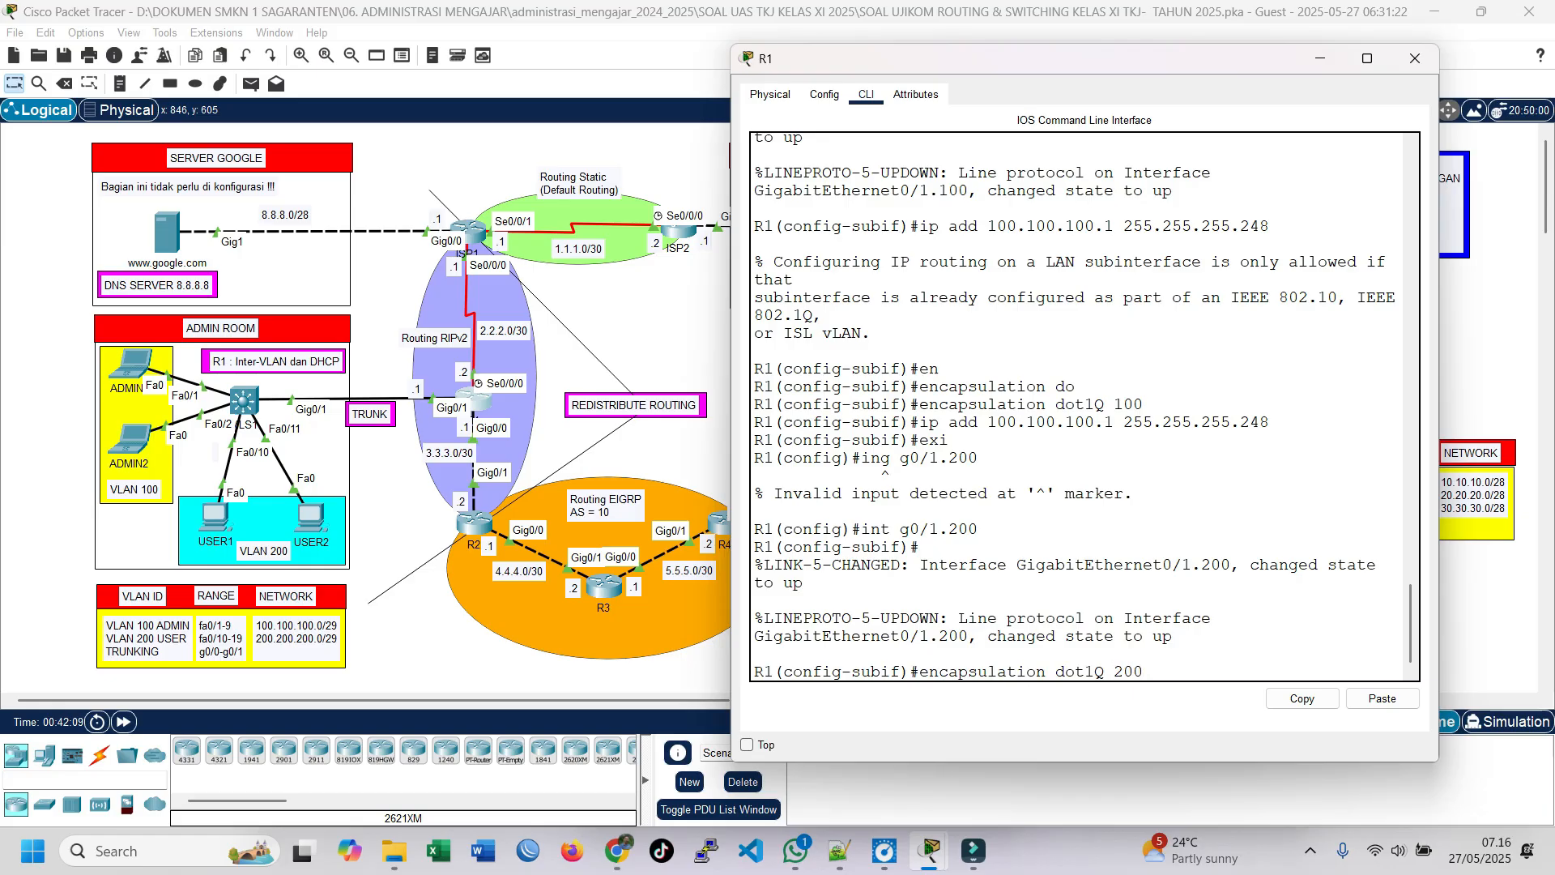
pyautogui.press('Return')
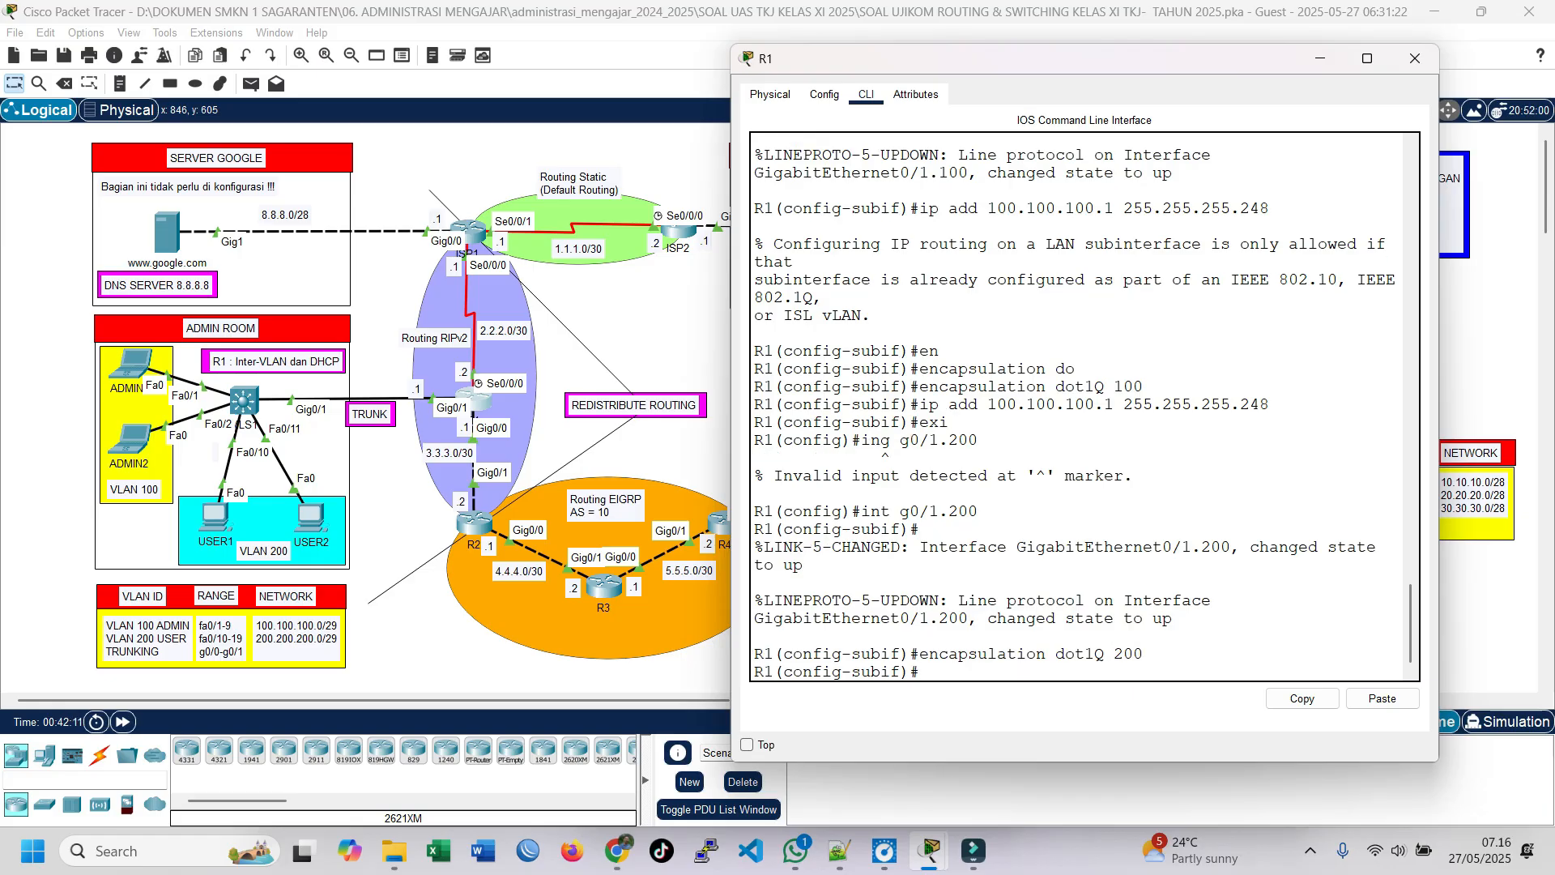
# Step: Assign IP address 200.200.200.1 with mask 255.255.255.248 to subinterface g0/1.200 and return to global configuration mode
pyautogui.write('ip add 20.20')
pyautogui.press('BackSpace')
pyautogui.press('BackSpace')
pyautogui.write('0.200.200.1')
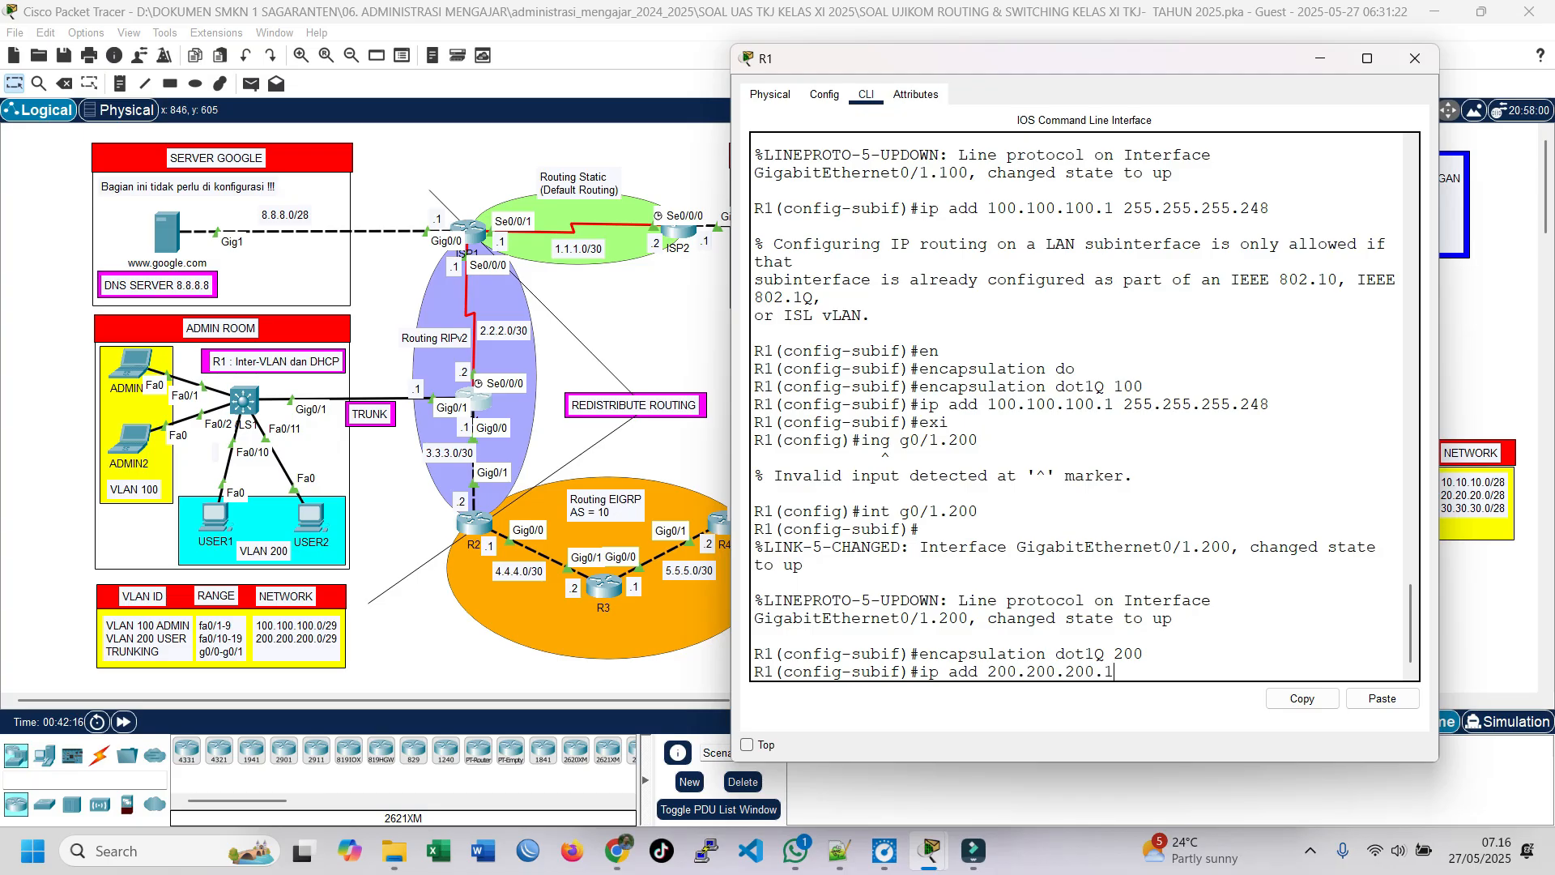
pyautogui.write(' 255.255.255.248')
pyautogui.press('Return')
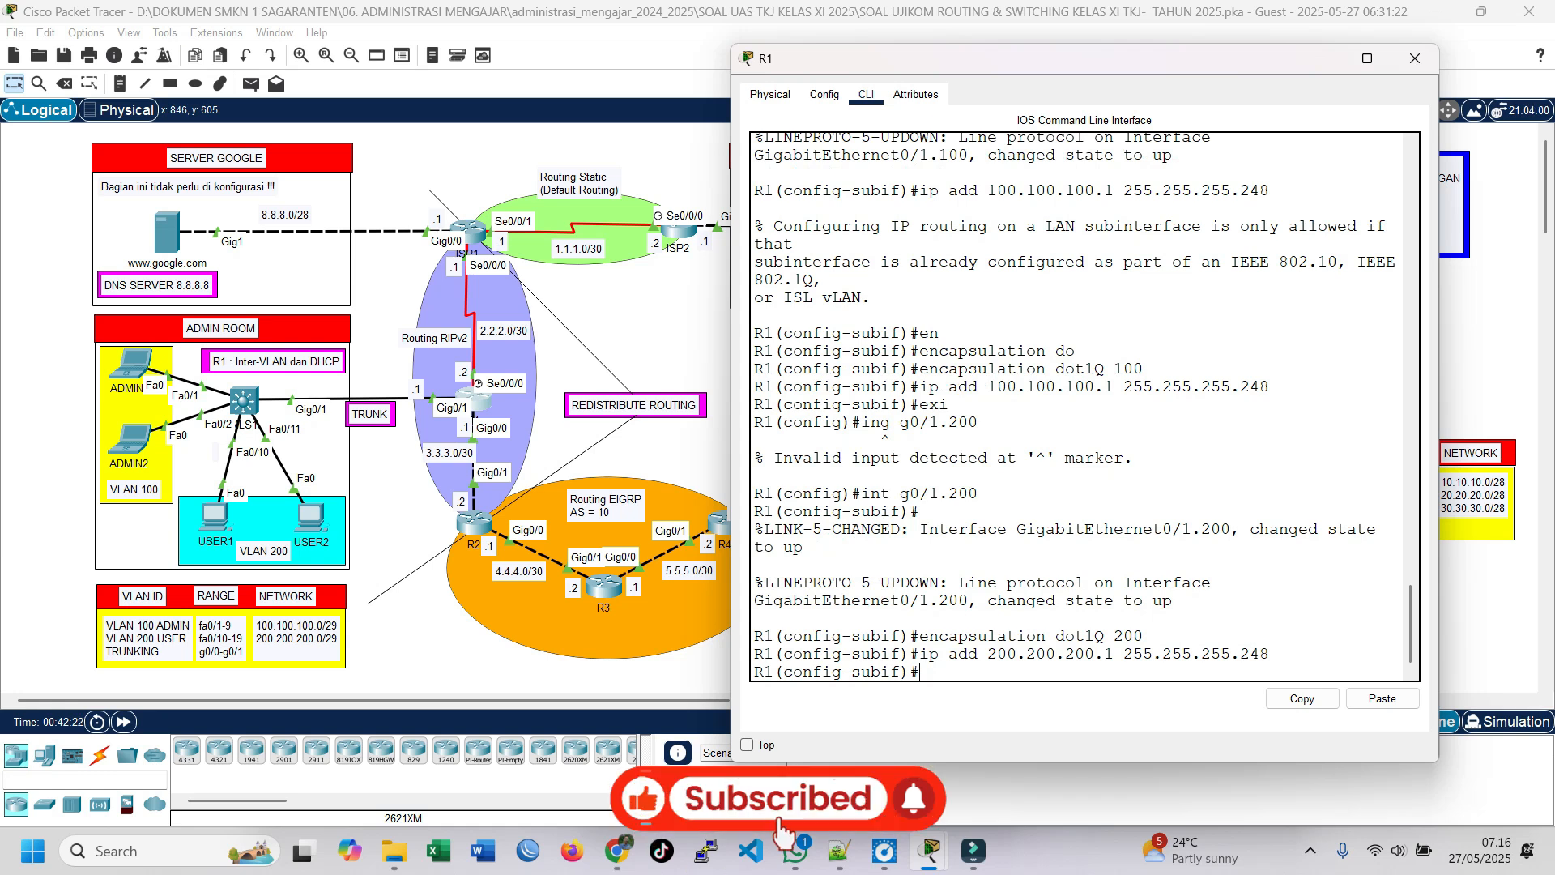
pyautogui.write('exit')
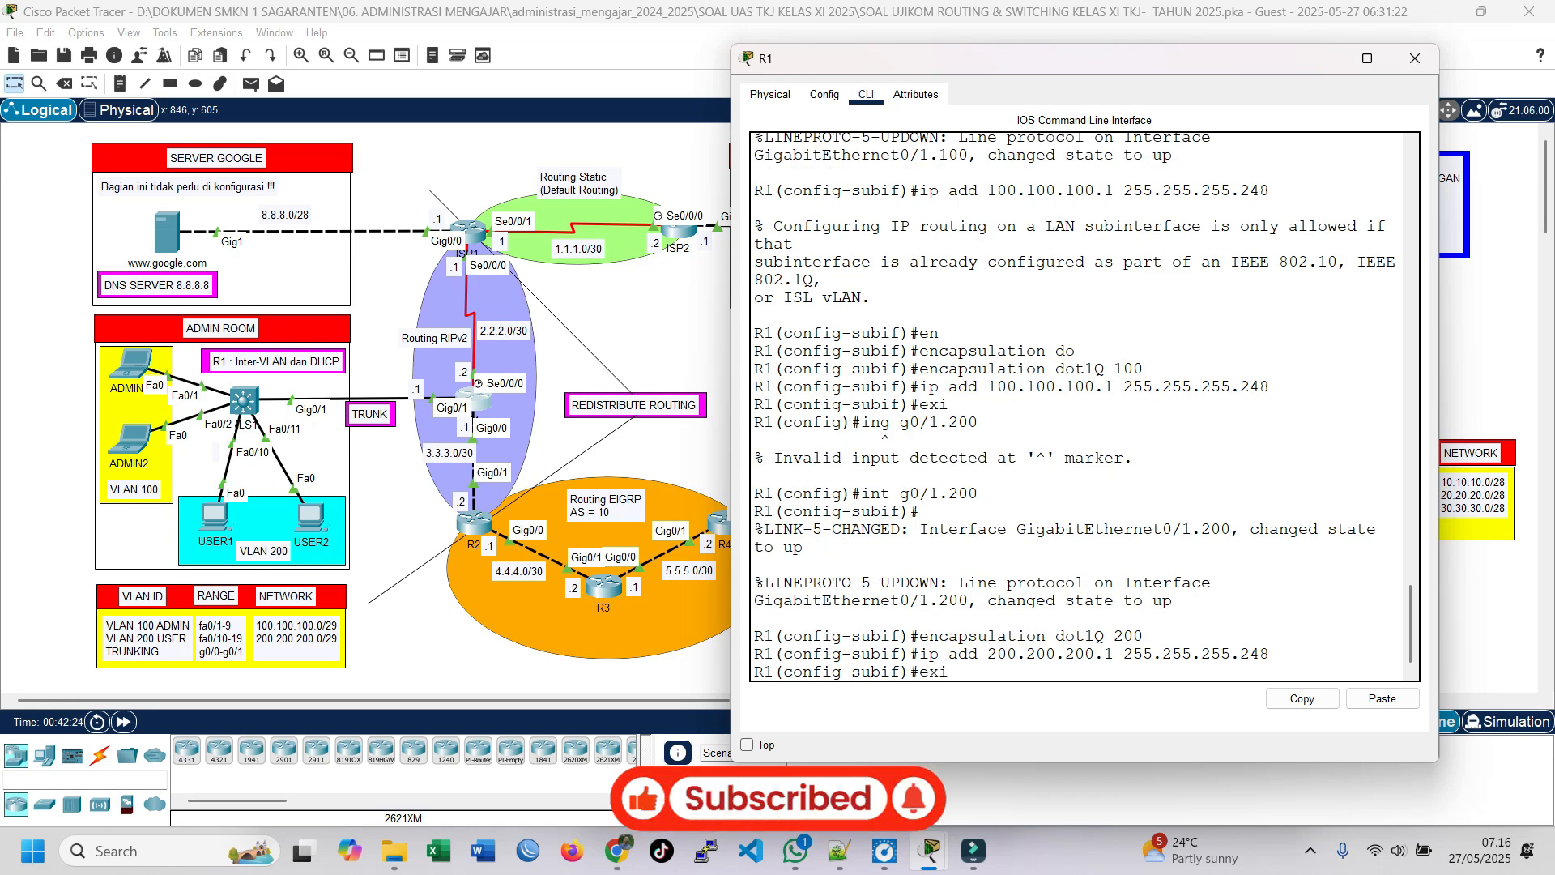
pyautogui.press('Return')
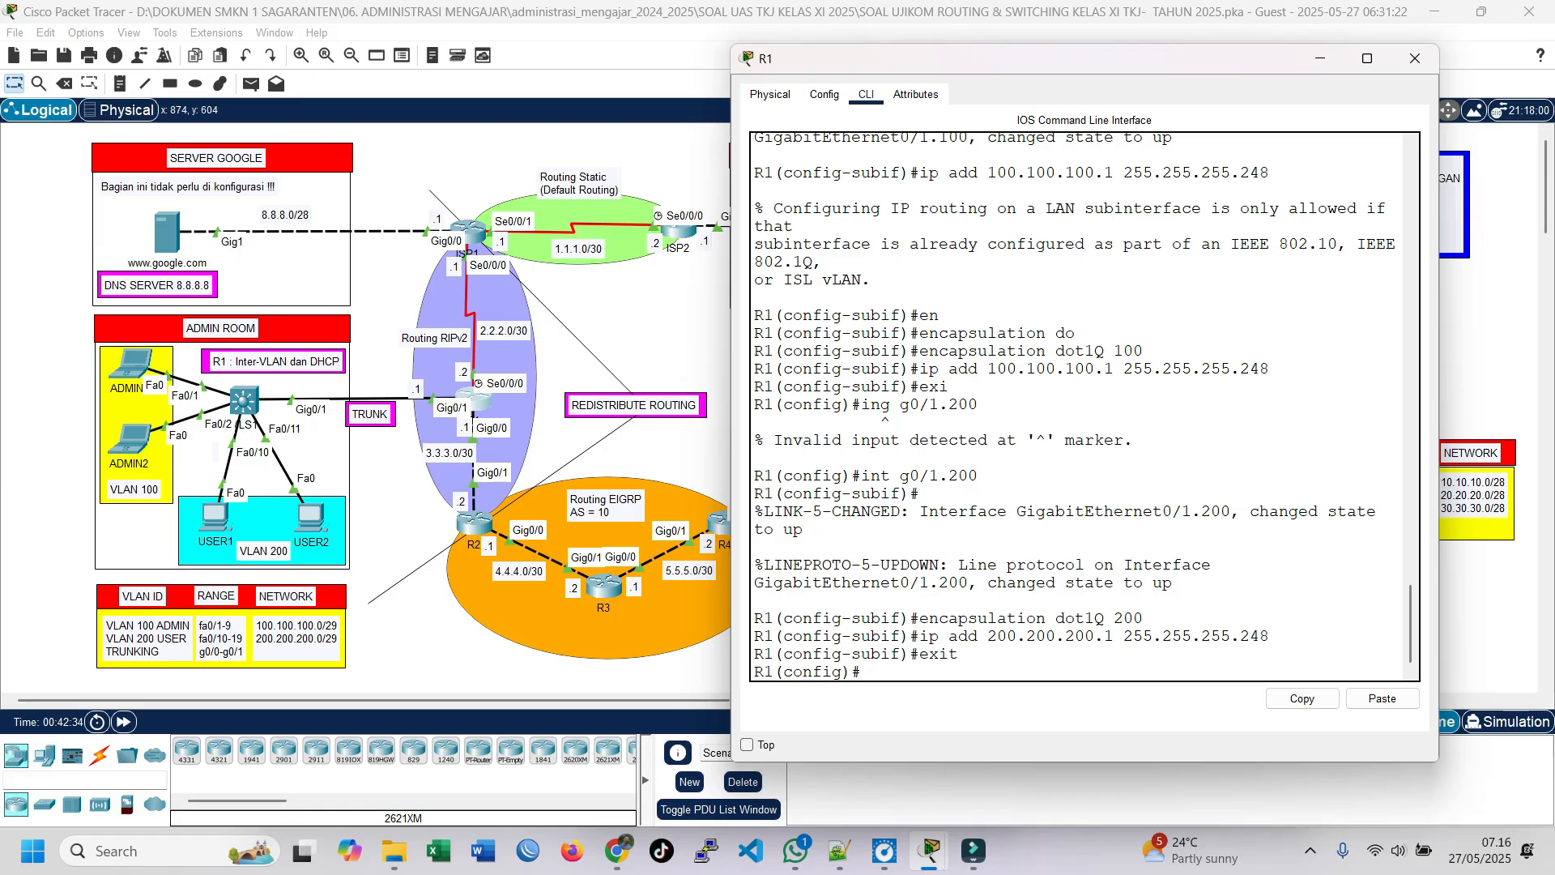
pyautogui.press('Return')
pyautogui.press('Return')
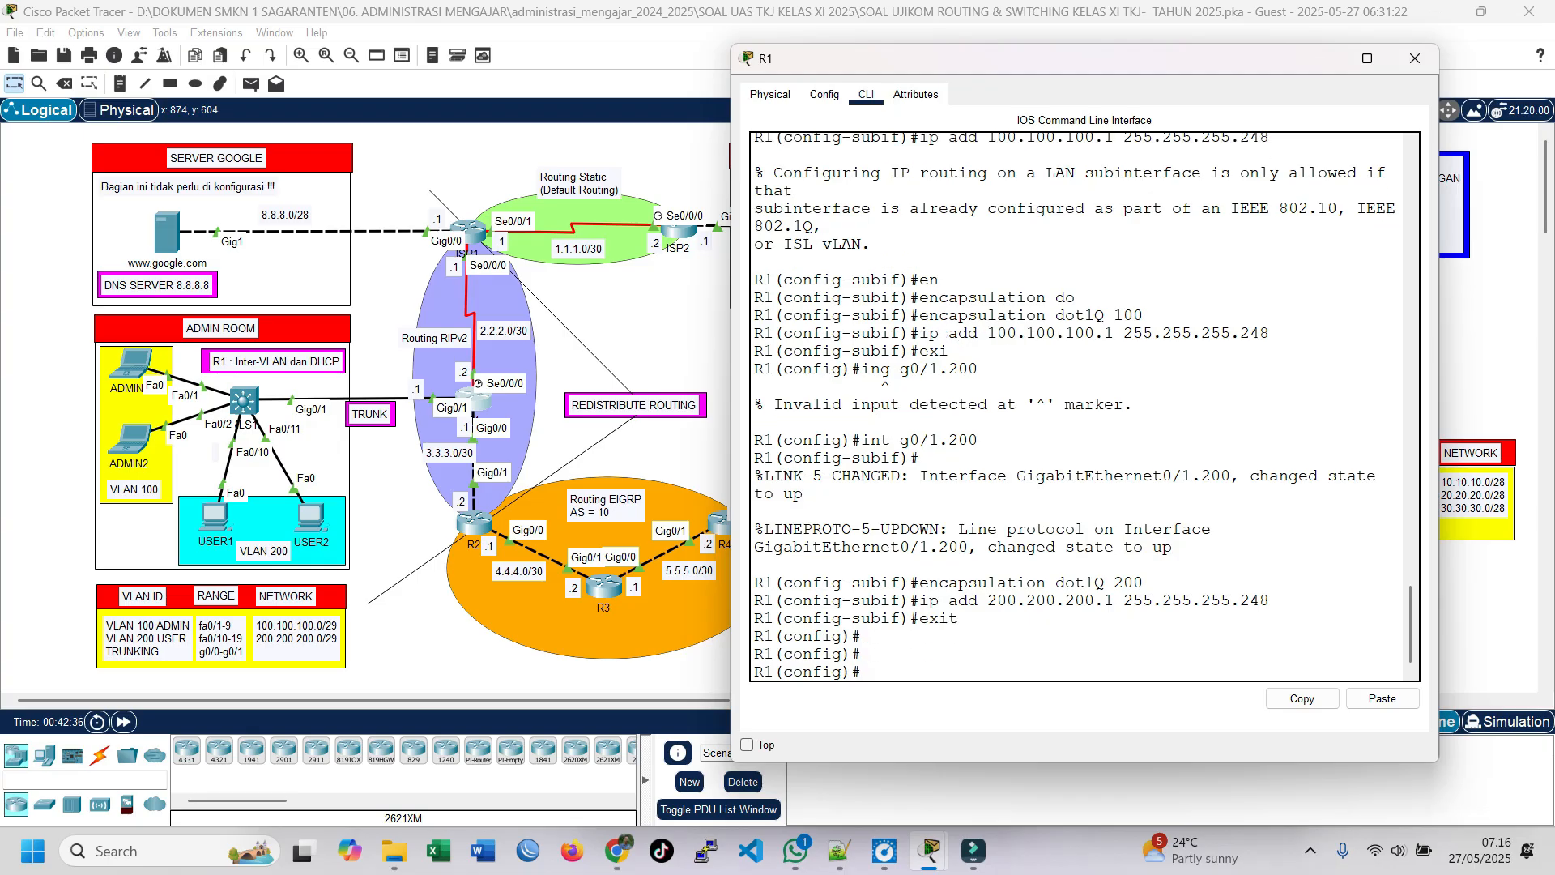
# Step: Create the DHCP pool vlan100 on R1 with network 200.200.200.0 and mask 255.255.255.248
pyautogui.write('ip dhc')
pyautogui.press('Tab')
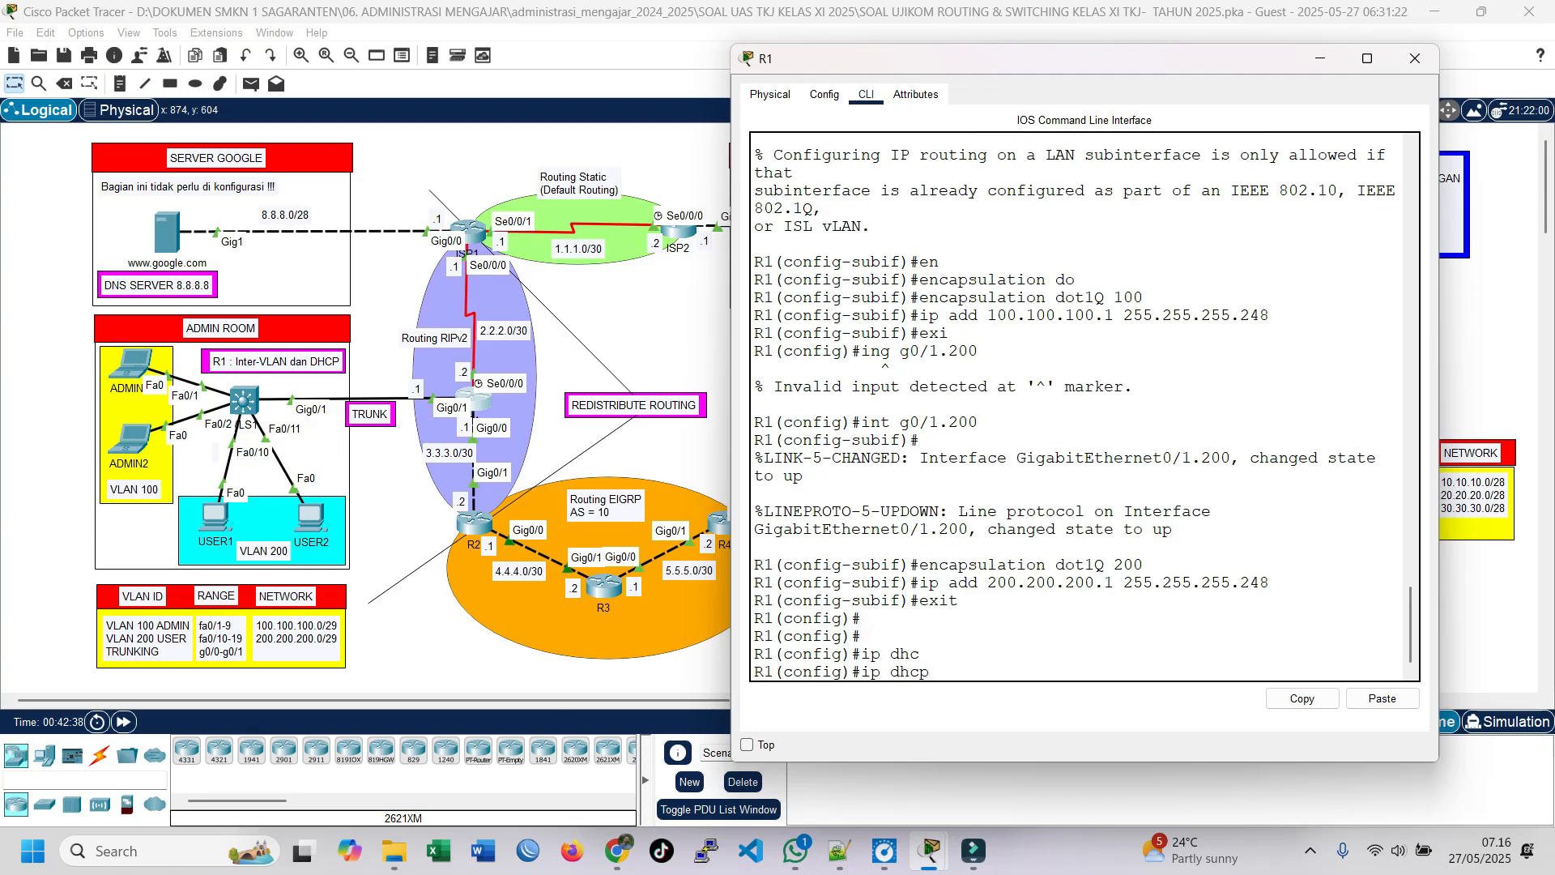
pyautogui.write('po')
pyautogui.press('Tab')
pyautogui.write('vlan100')
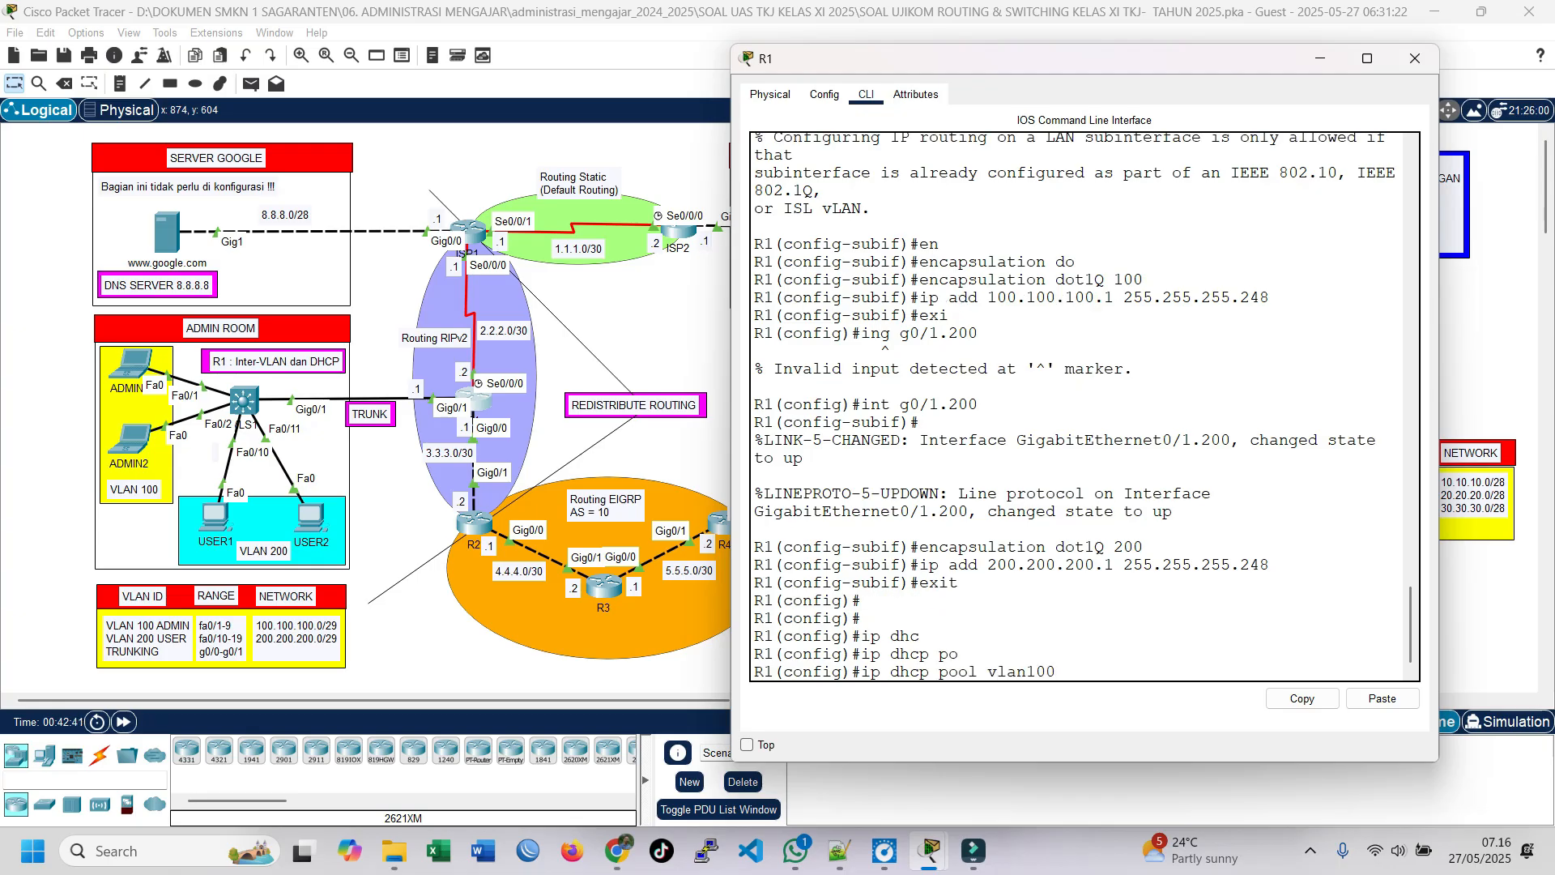
pyautogui.press('Return')
pyautogui.write('net ')
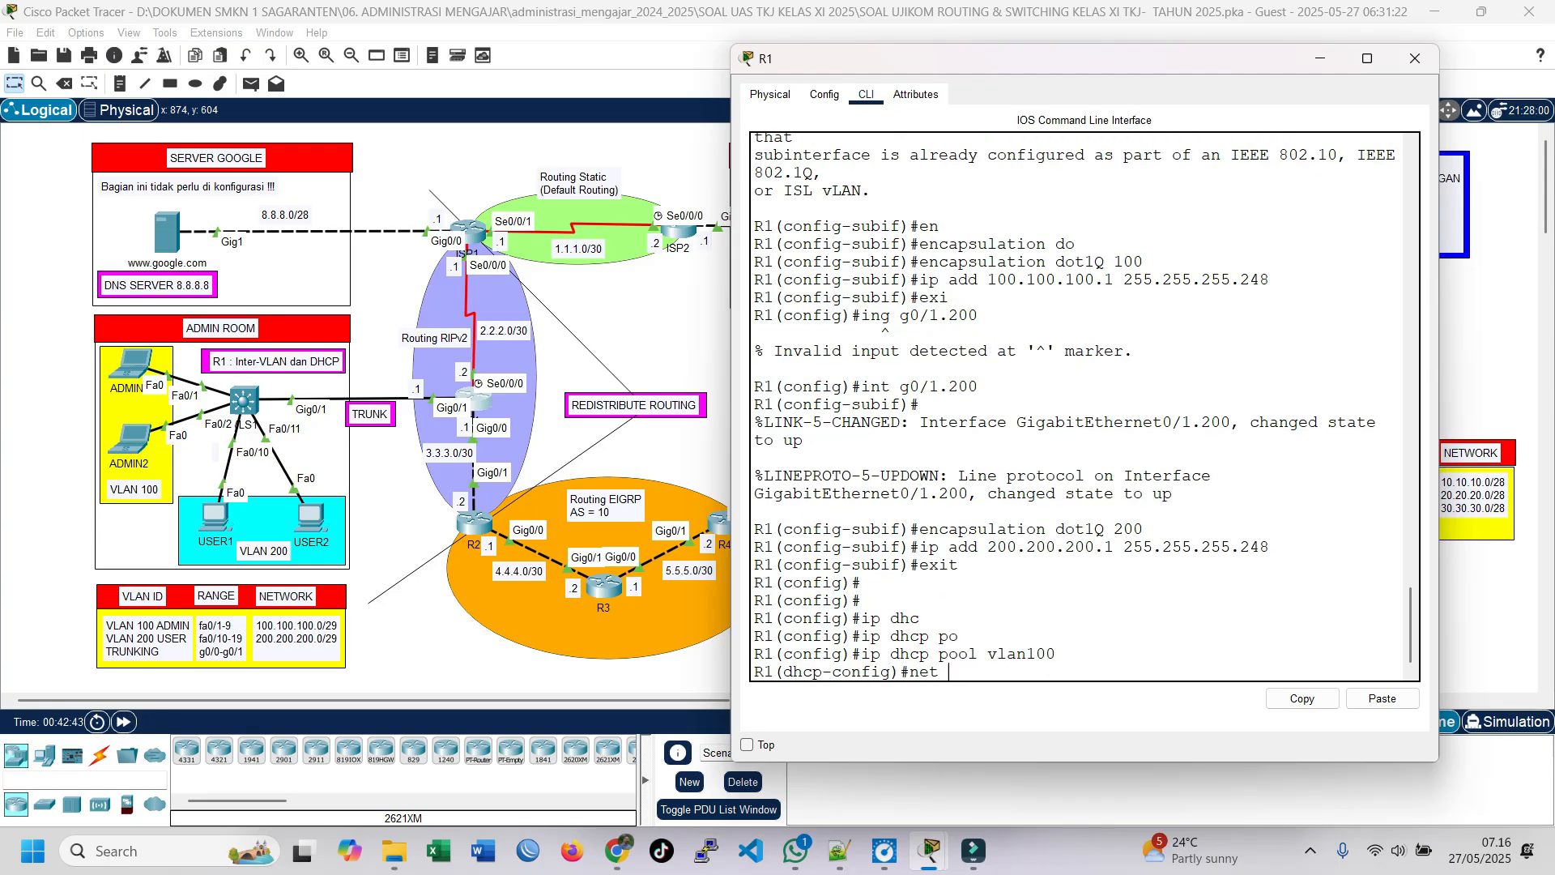
pyautogui.write('200.200.200.0 255.255.25')
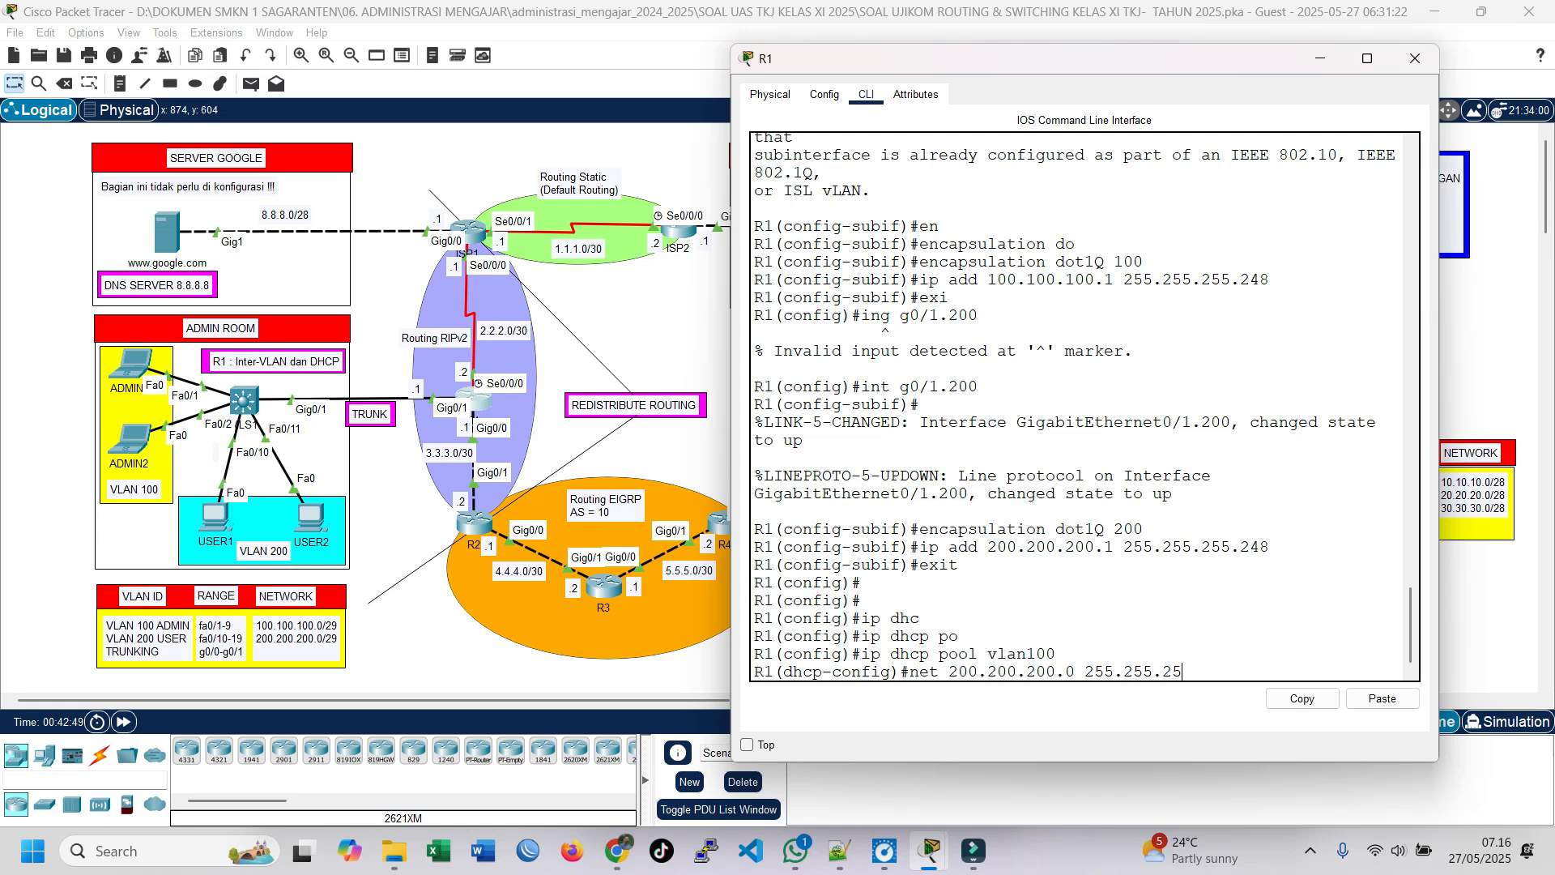
pyautogui.write('5.248')
pyautogui.press('Return')
# Step: Set the vlan100 pool's default router to 200.200.200.1 and DNS server to 8.8.8.8, and leave the pool configuration
pyautogui.write('de')
pyautogui.press('Tab')
pyautogui.write('200.200.200.1')
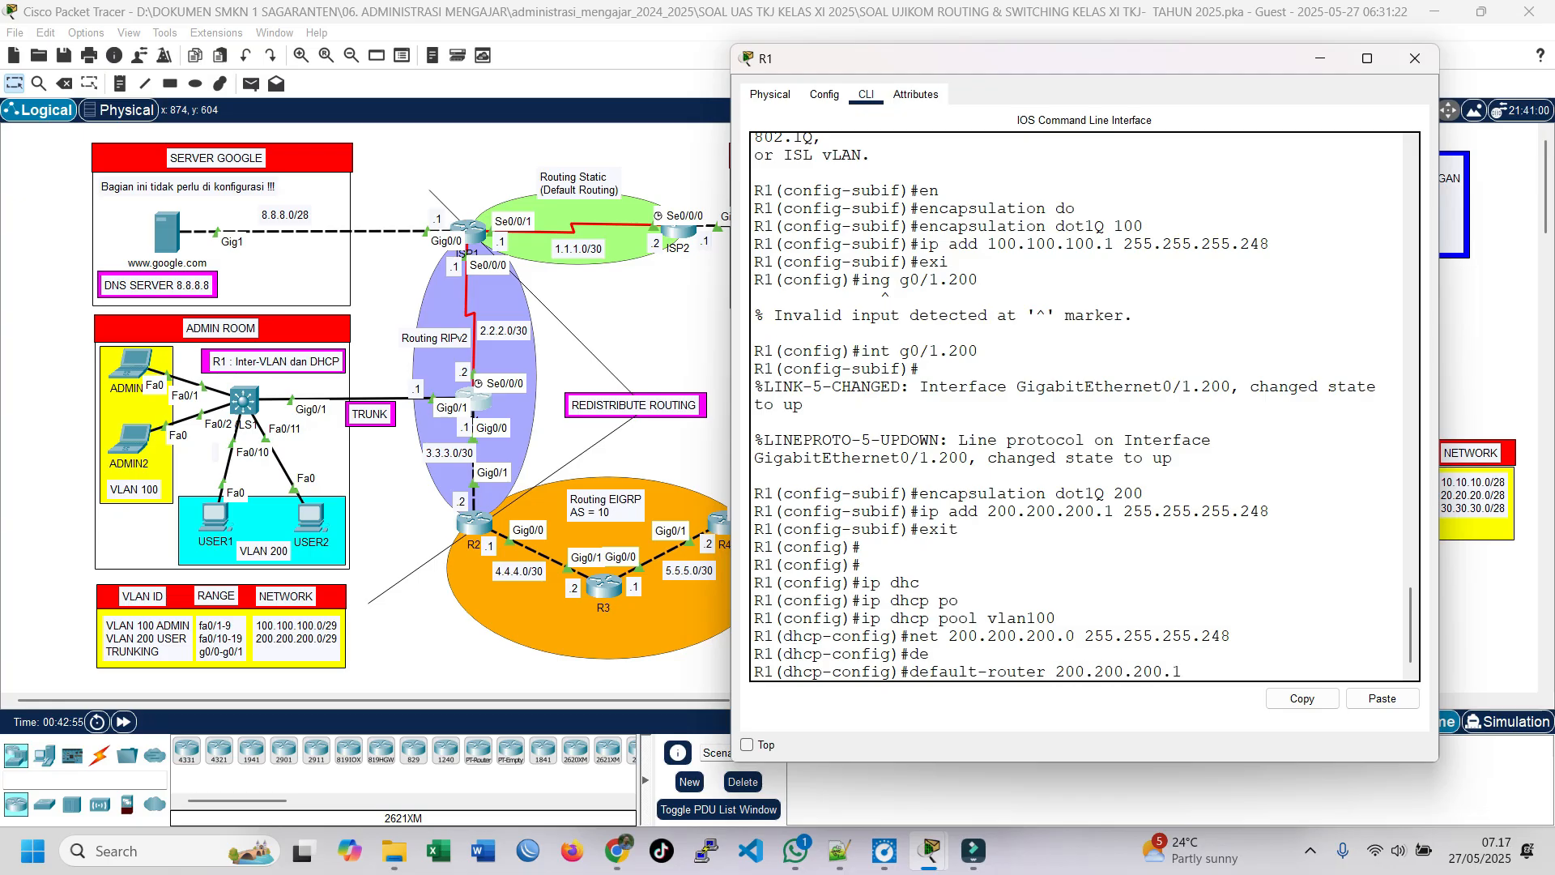
pyautogui.press('Return')
pyautogui.write('dns')
pyautogui.press('Tab')
pyautogui.write('8.8.8.8')
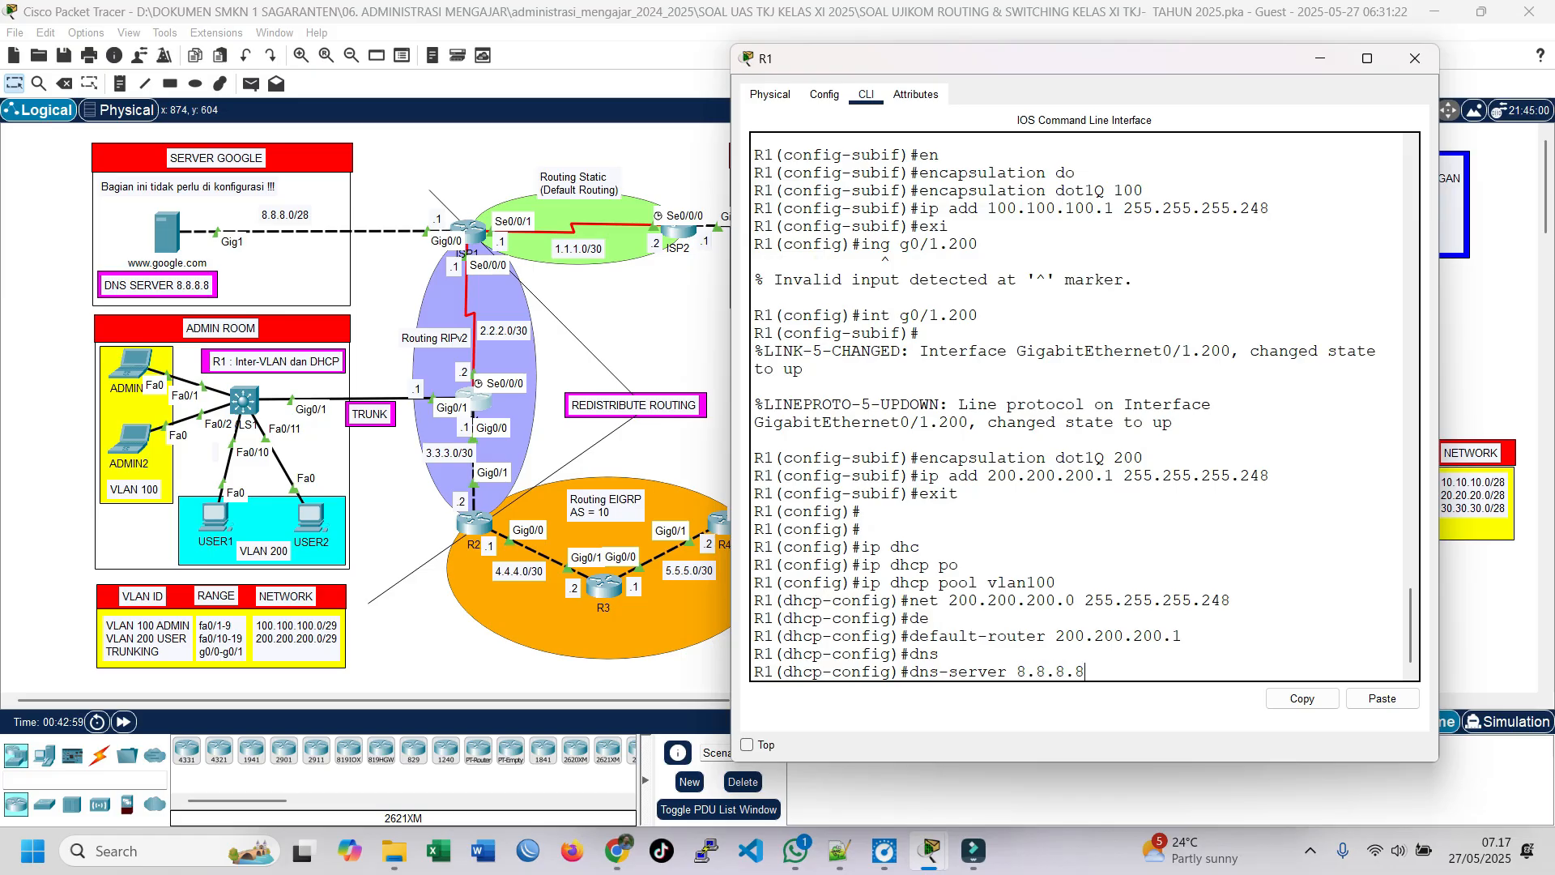
pyautogui.press('Return')
pyautogui.write('exit')
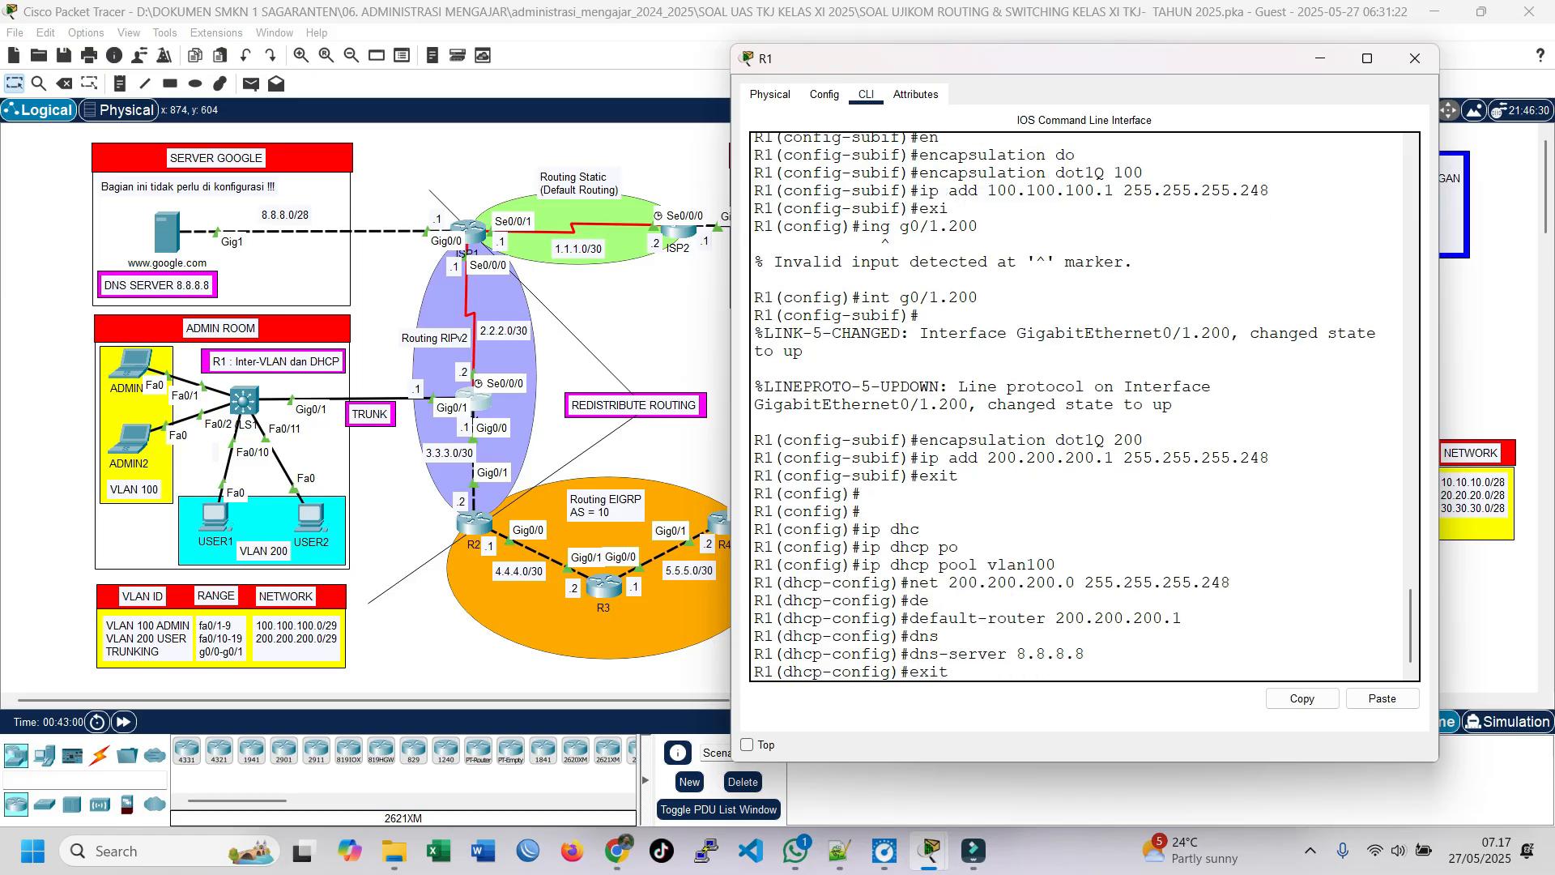
pyautogui.press('Return')
# Step: Create a second DHCP pool named vlan200 on R1
pyautogui.write('exit')
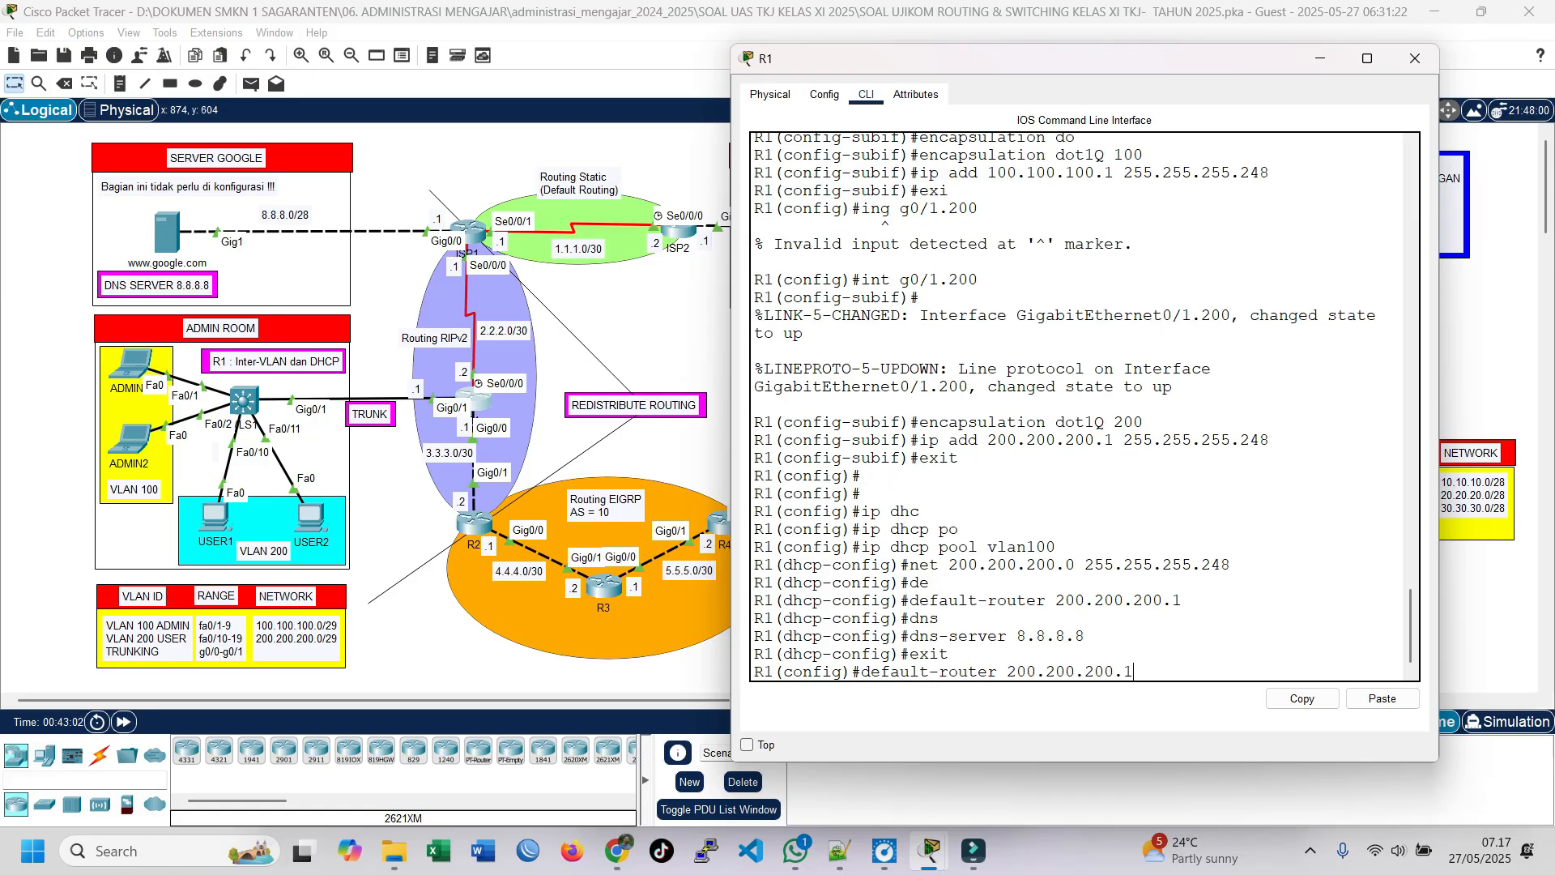
pyautogui.press('Up')
pyautogui.press('Up')
pyautogui.press('Up')
pyautogui.press('Up')
pyautogui.press('BackSpace')
pyautogui.press('BackSpace')
pyautogui.press('BackSpace')
pyautogui.write('200')
pyautogui.press('Return')
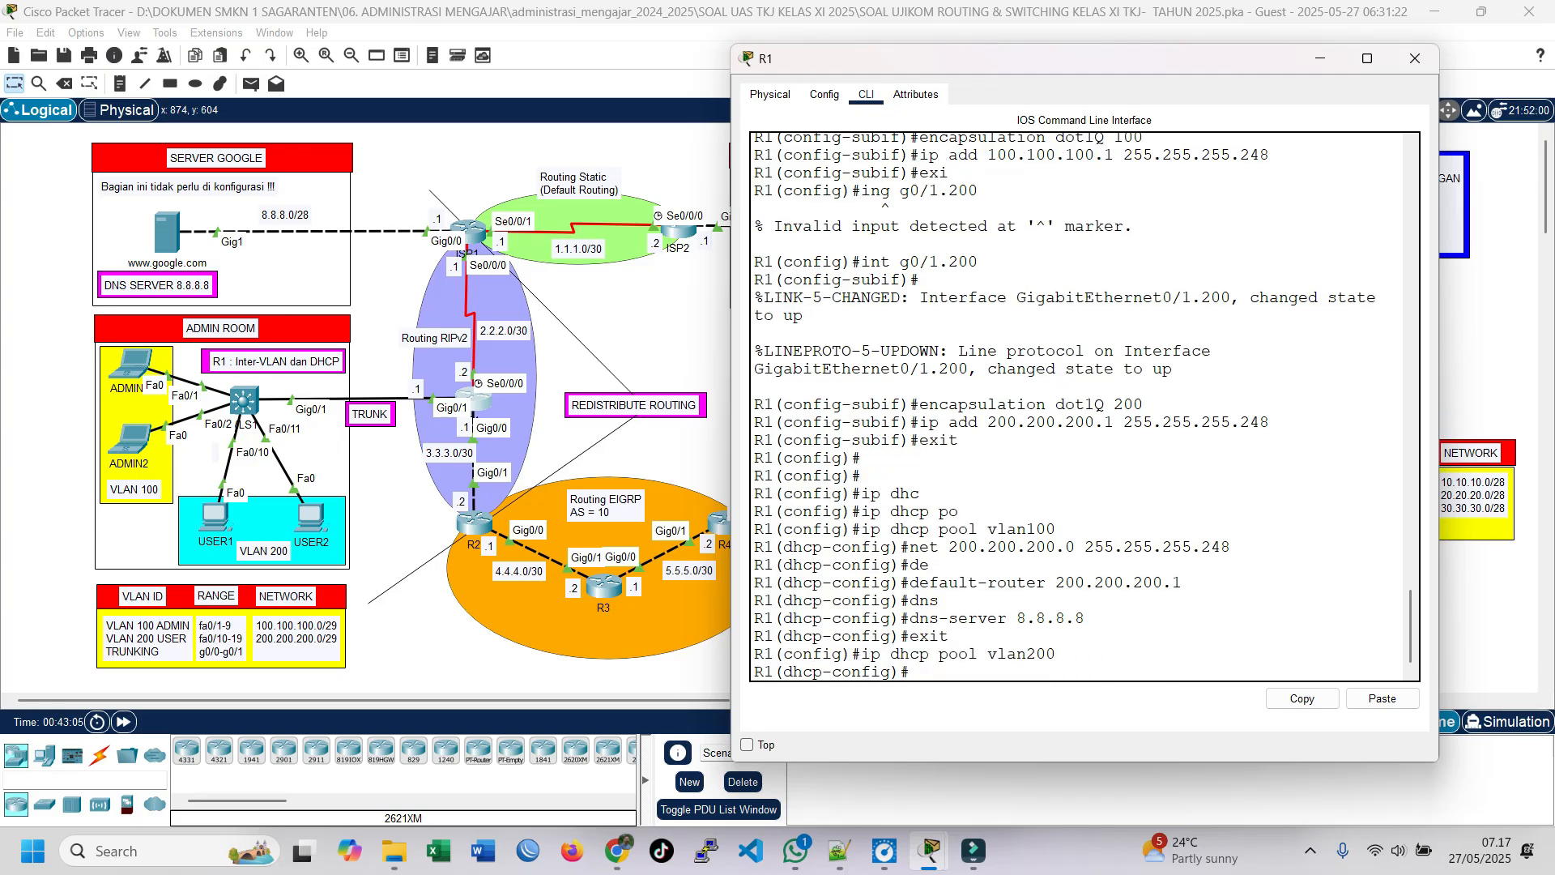
pyautogui.write('net')
pyautogui.moveTo(950, 548); pyautogui.dragTo(1232, 547)
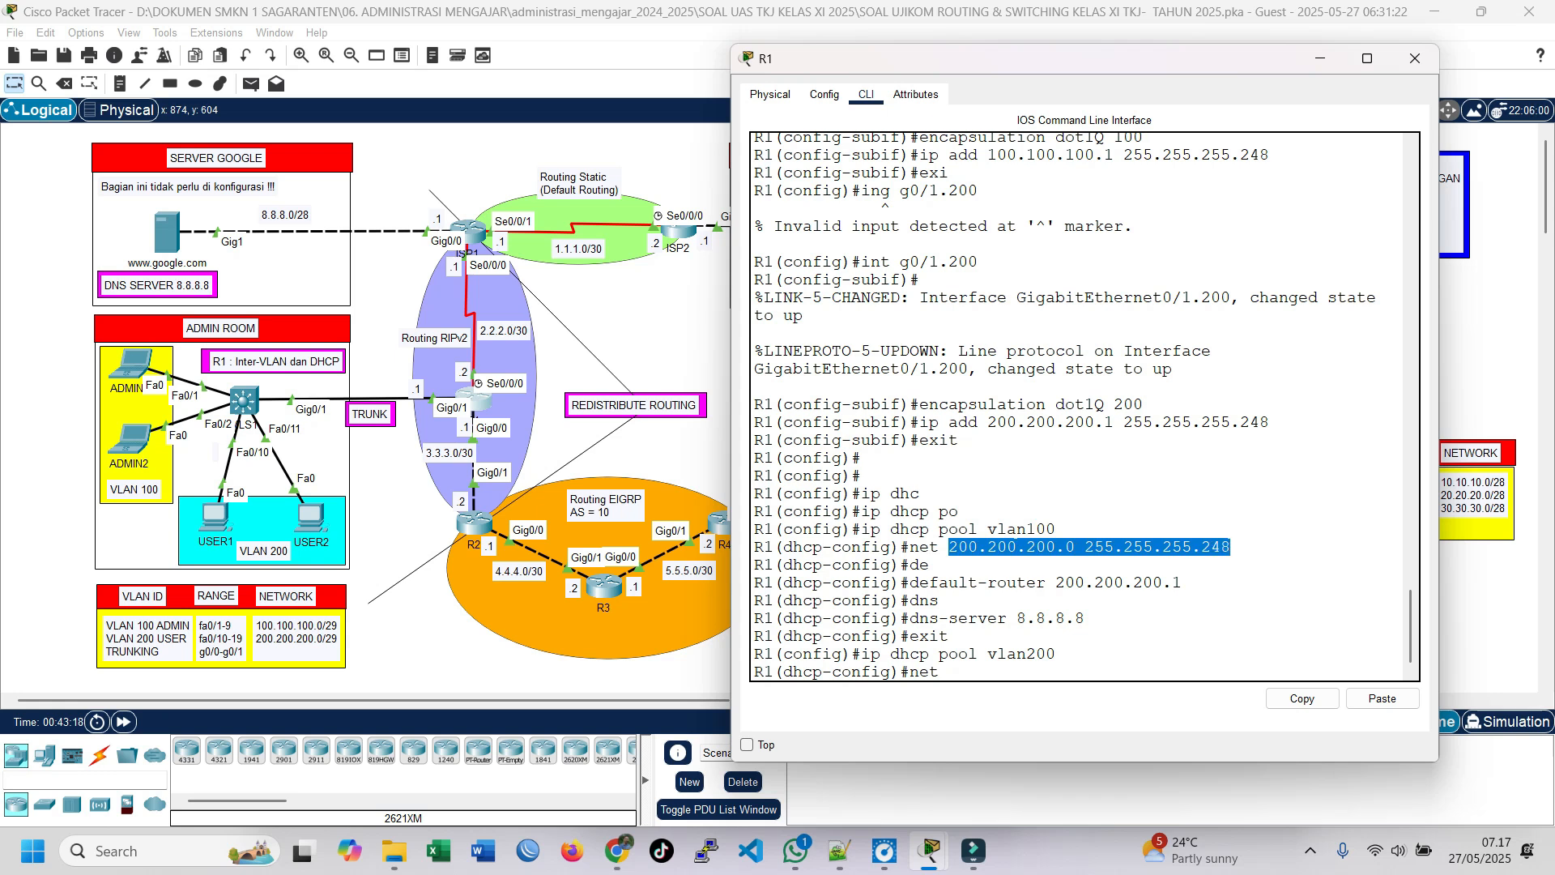
pyautogui.click(1016, 547)
pyautogui.moveTo(949, 548); pyautogui.dragTo(1232, 548)
pyautogui.click(1073, 548)
pyautogui.moveTo(949, 548); pyautogui.dragTo(978, 548)
pyautogui.click(950, 671)
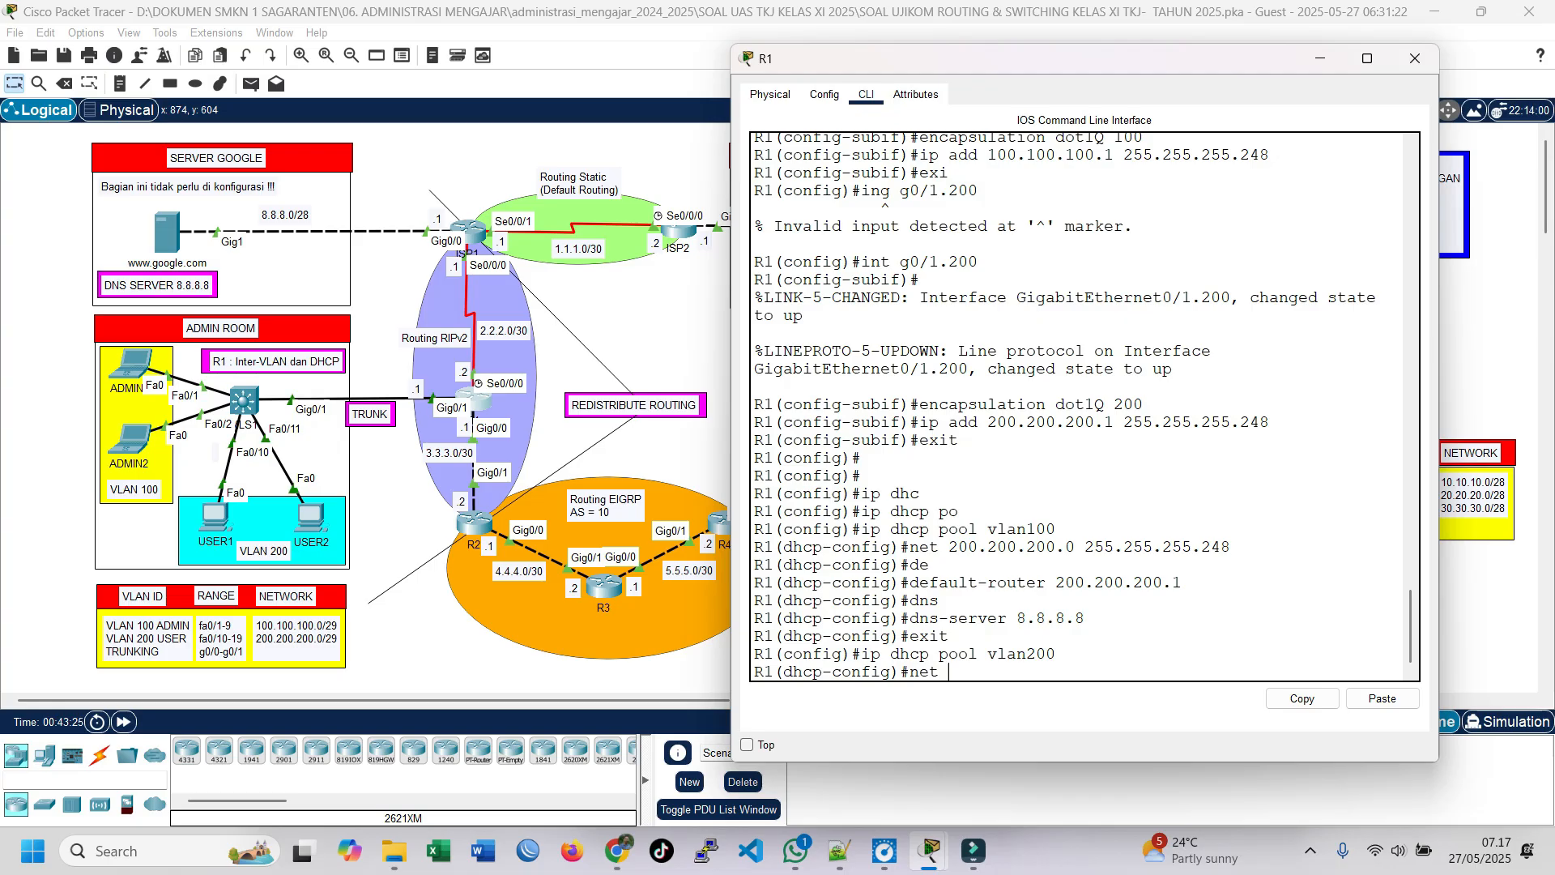
pyautogui.press('BackSpace')
pyautogui.press('BackSpace')
pyautogui.press('BackSpace')
# Step: Re-enter the configuration of DHCP pool vlan100 on R1
pyautogui.press('Up')
pyautogui.press('Up')
pyautogui.press('Up')
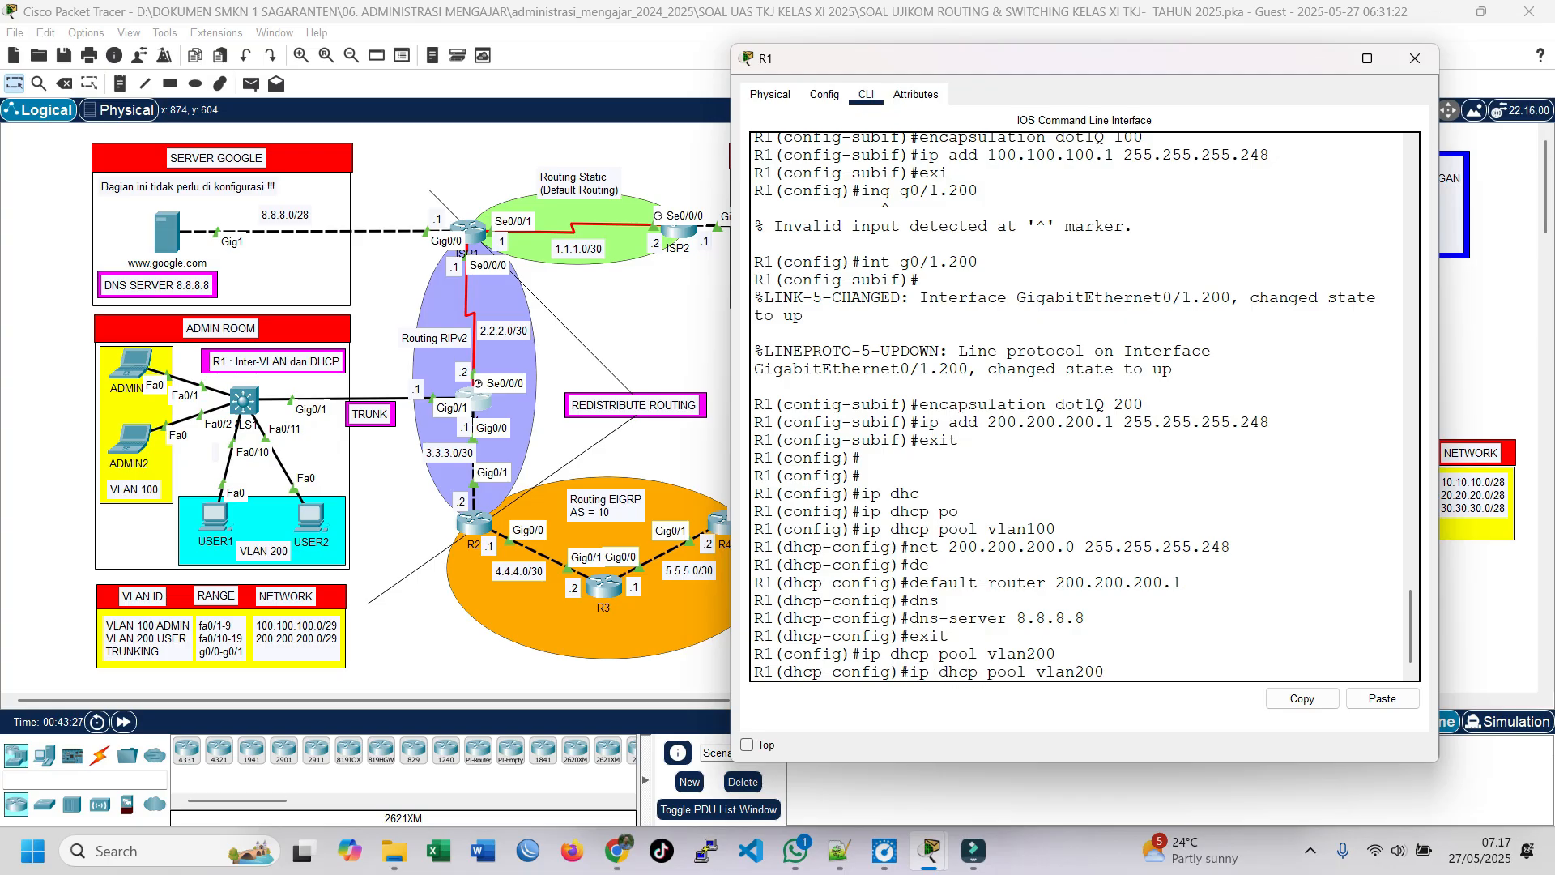
pyautogui.press('Up')
pyautogui.press('Up')
pyautogui.press('Up')
pyautogui.press('Return')
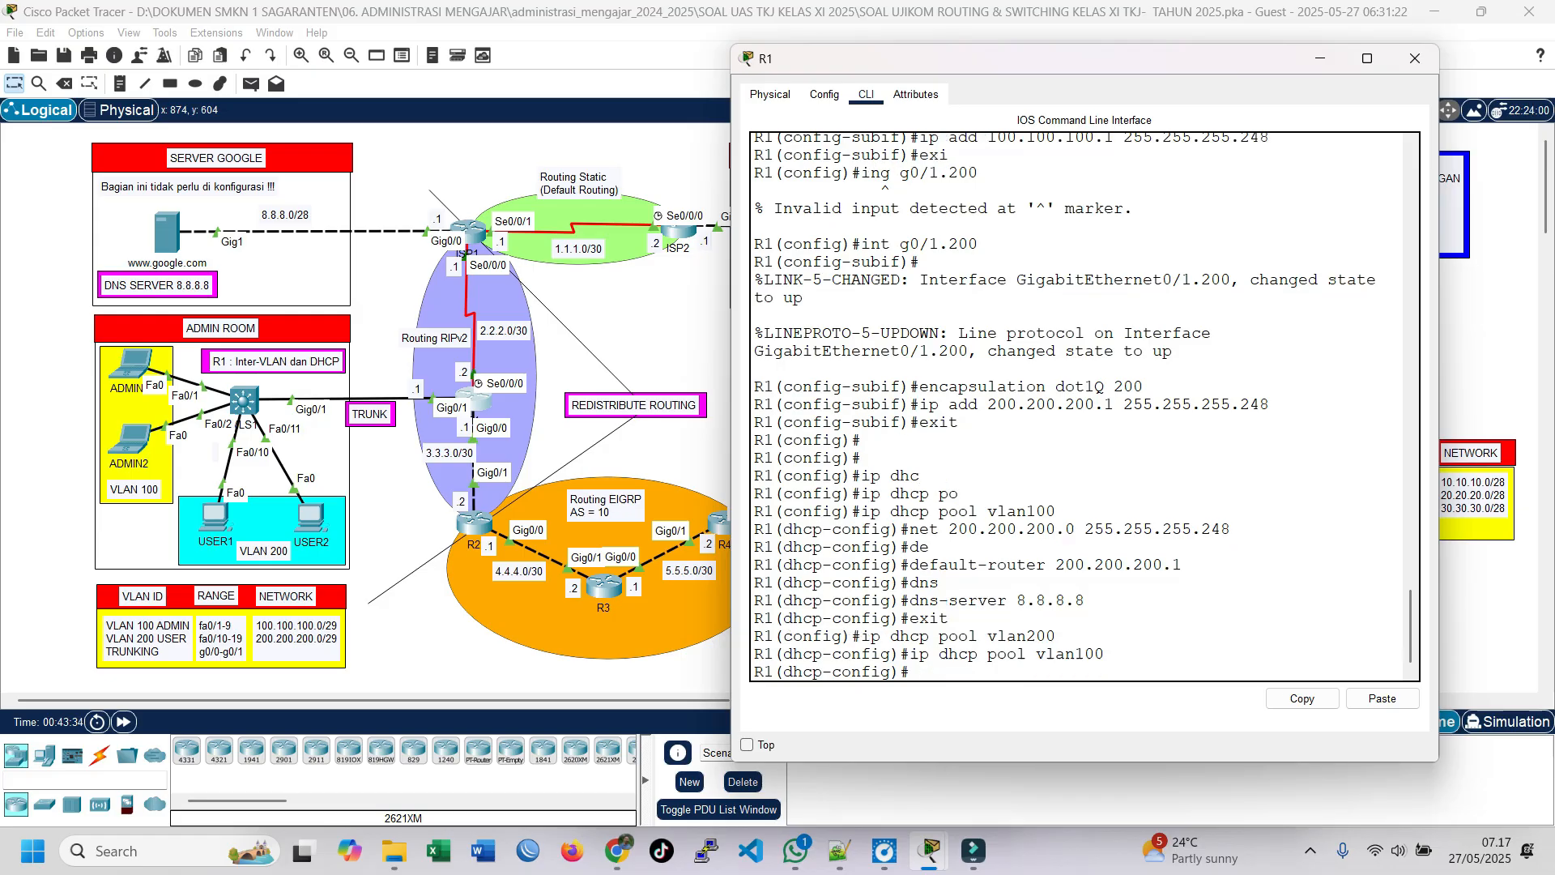
# Step: Remove the network 200.200.200.0 255.255.255.248 from the vlan100 DHCP pool
pyautogui.press('Up')
pyautogui.press('Up')
pyautogui.press('Up')
pyautogui.press('Up')
pyautogui.press('Up')
pyautogui.press('Up')
pyautogui.press('Up')
pyautogui.press('Up')
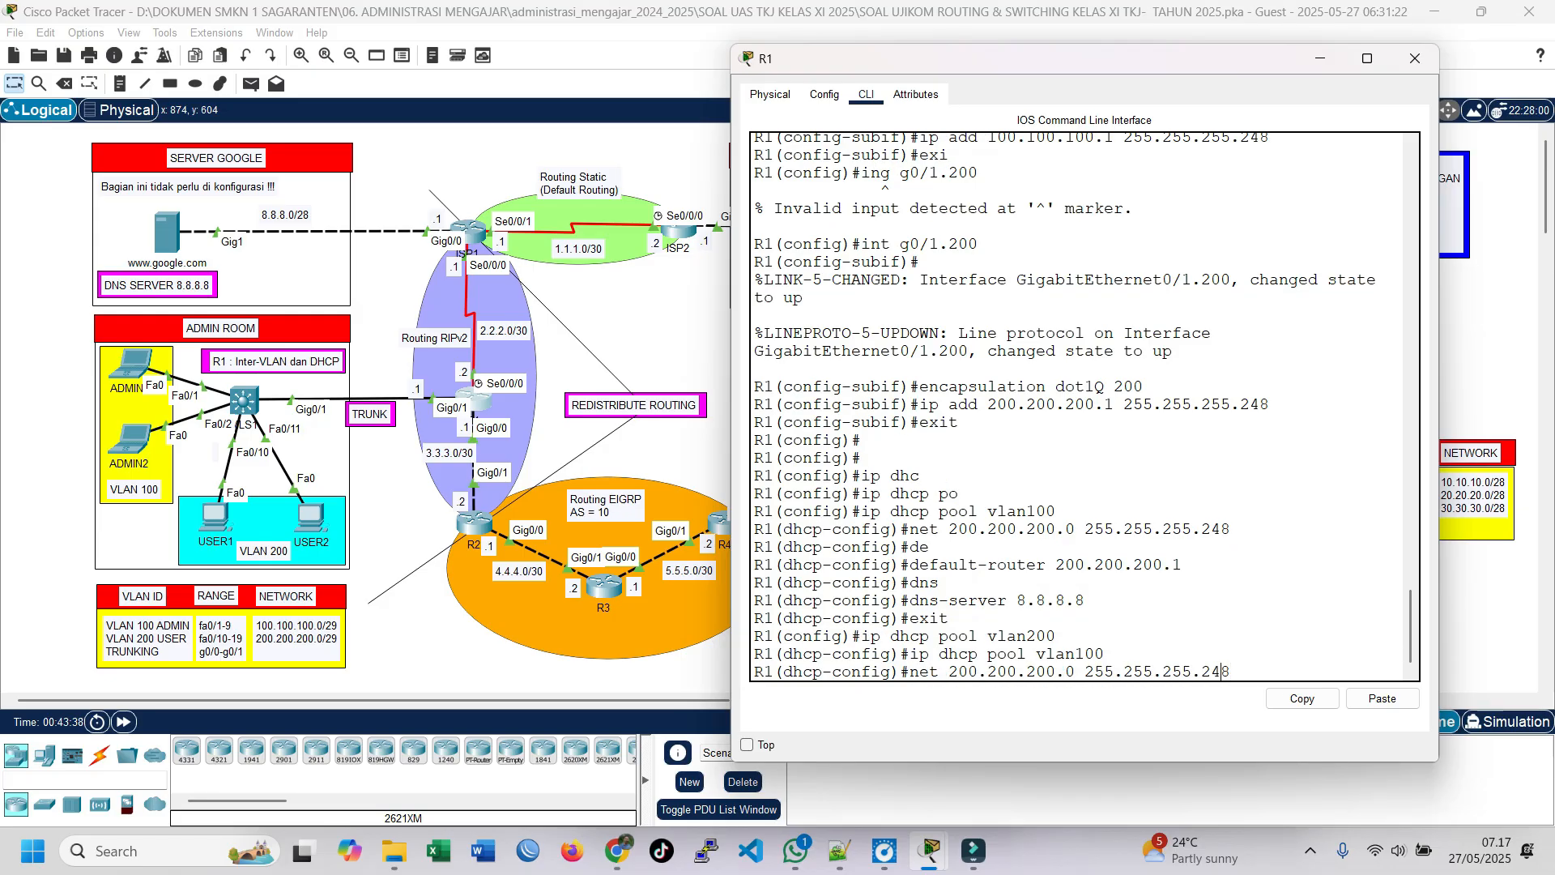
pyautogui.press('Home')
pyautogui.write('no')
pyautogui.press('Return')
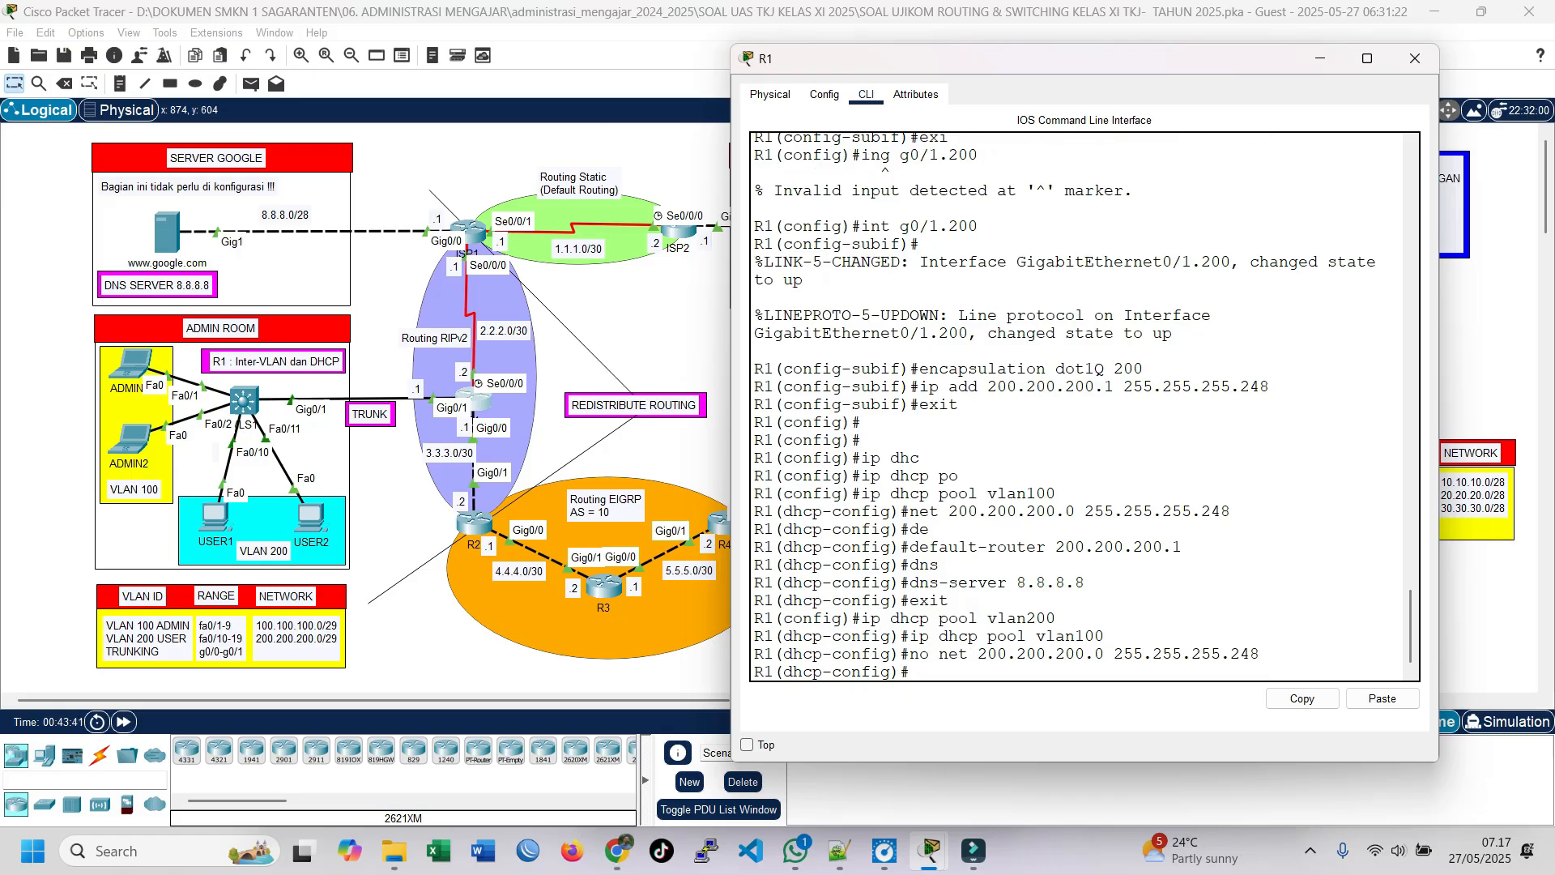
# Step: Remove the default router 200.200.200.1 from the vlan100 DHCP pool
pyautogui.press('Up')
pyautogui.press('Up')
pyautogui.press('Up')
pyautogui.press('Up')
pyautogui.press('Up')
pyautogui.press('Up')
pyautogui.press('Up')
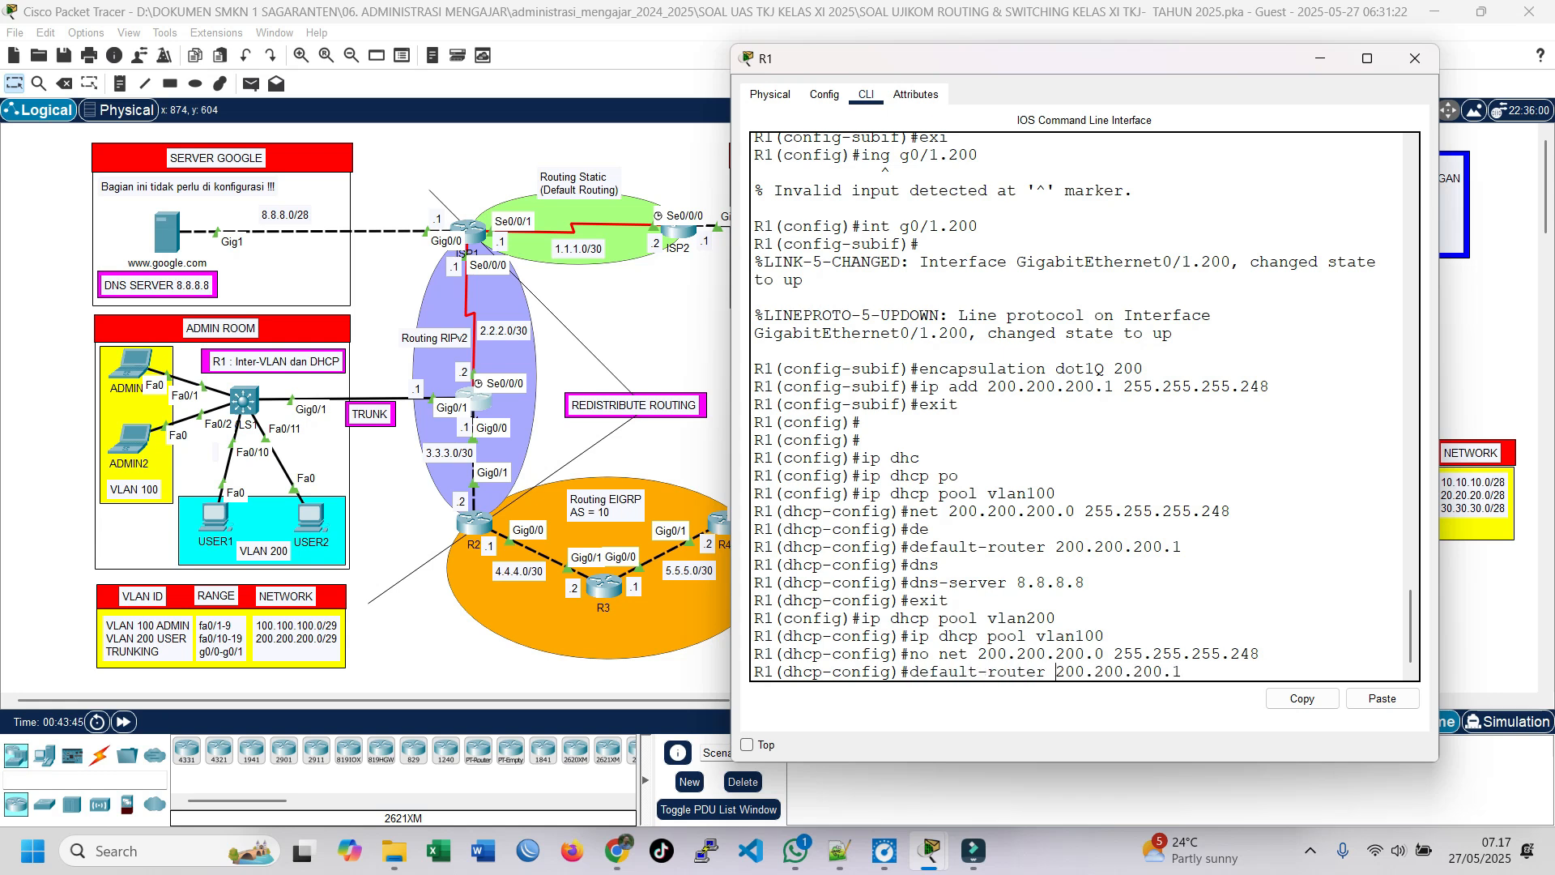
pyautogui.hotkey('ctrl', 'a')
pyautogui.write('no')
pyautogui.press('Return')
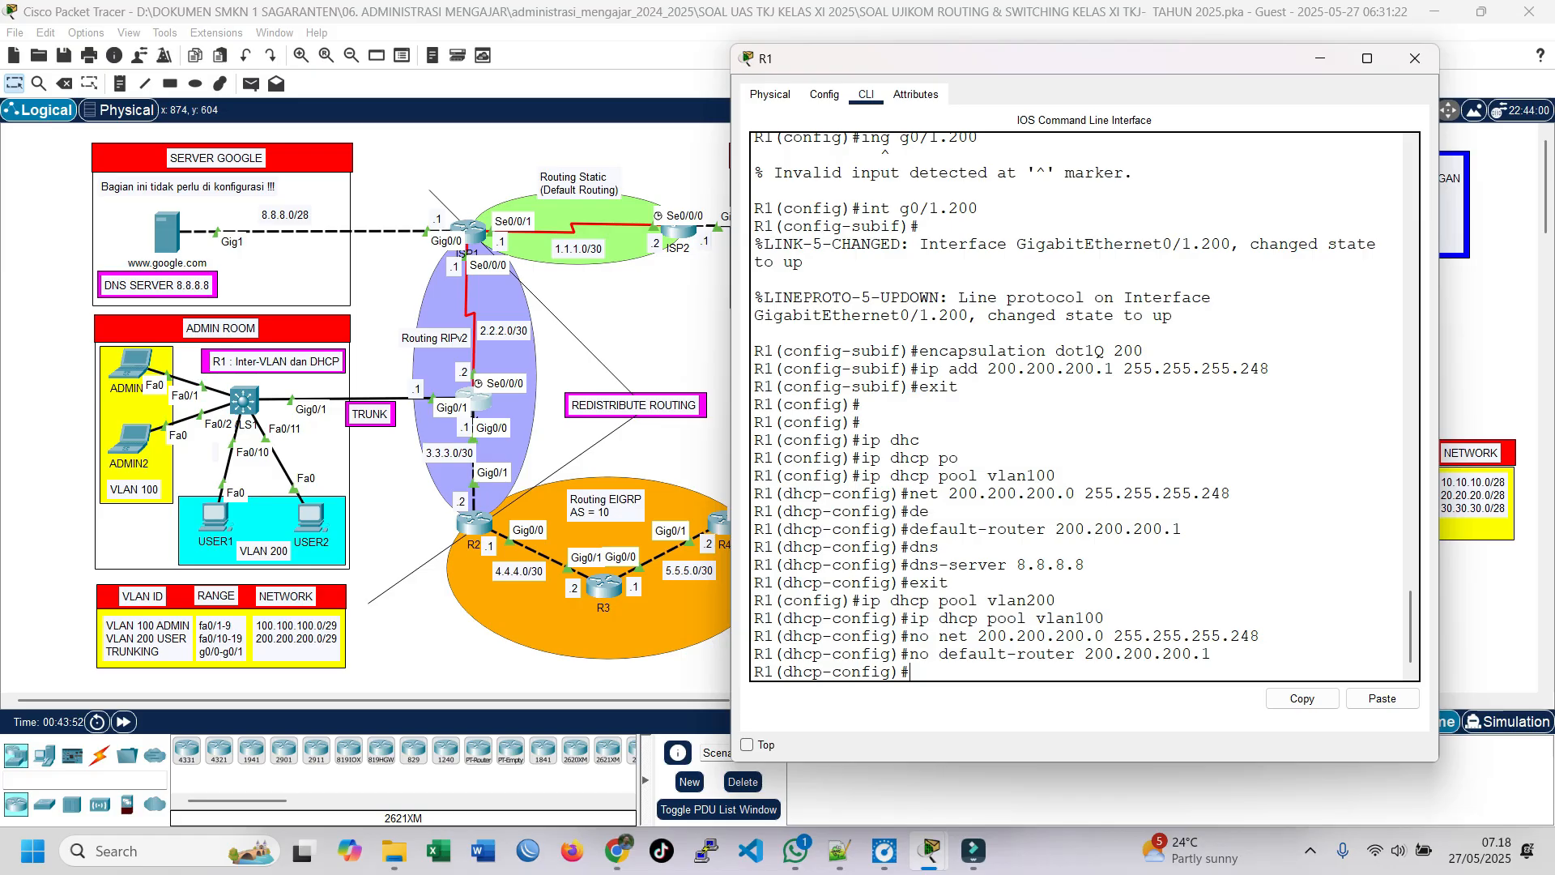
# Step: Set the vlan100 pool's network to 100.100.100.0 with mask 255.255.255.248
pyautogui.write('net 100.100.100.0 255.255')
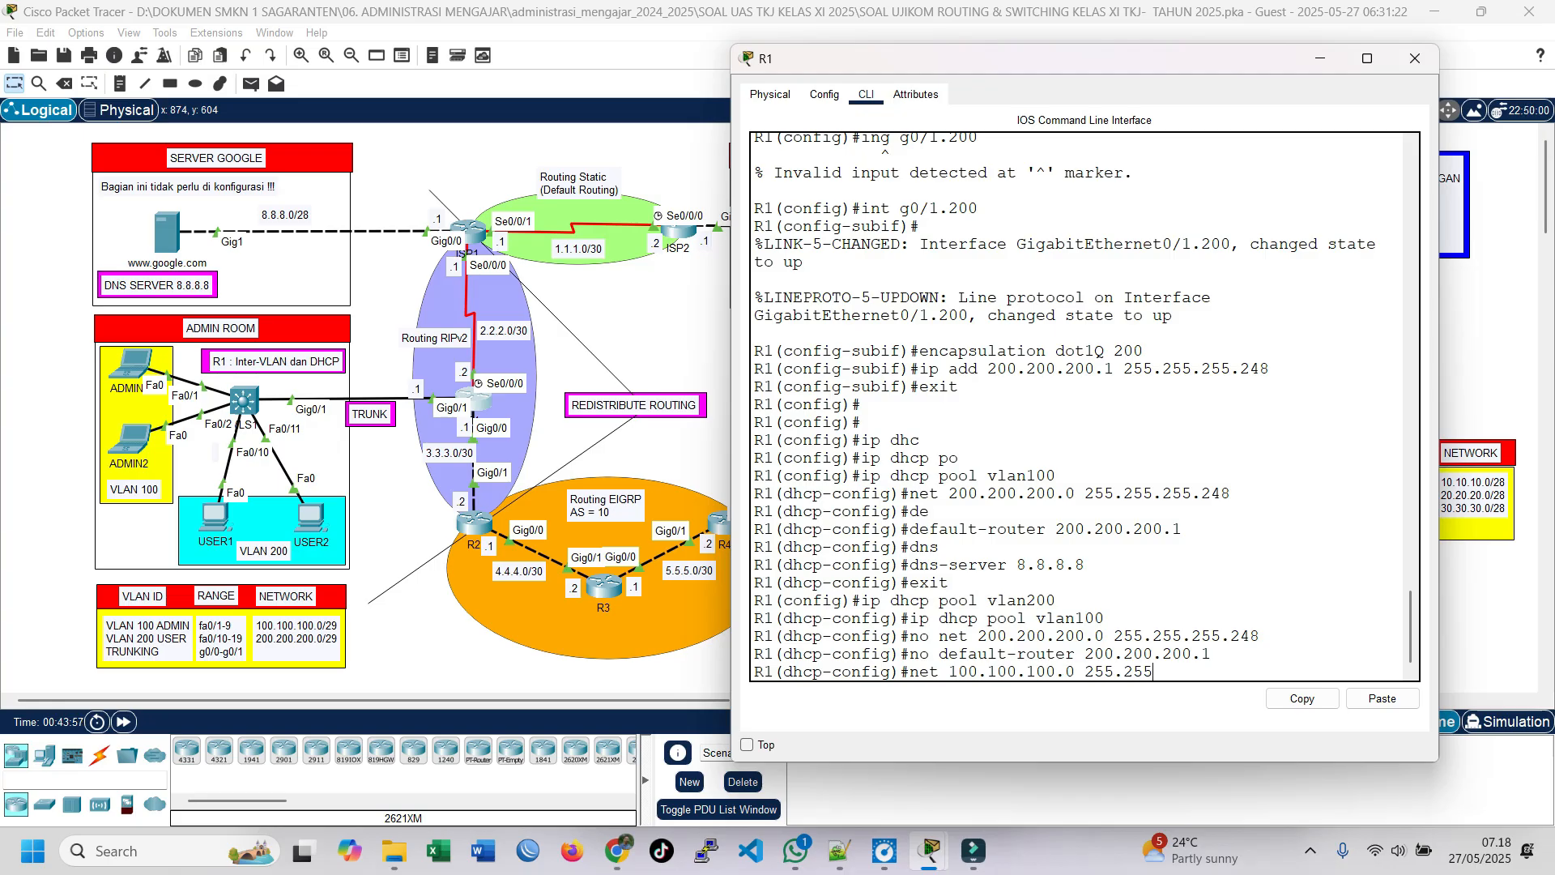
pyautogui.write('.255.248')
pyautogui.press('Return')
# Step: Set the vlan100 pool's default router to 100.100.100.1 and return to global configuration mode
pyautogui.write('defa')
pyautogui.press('Tab')
pyautogui.write('100.100.100.1')
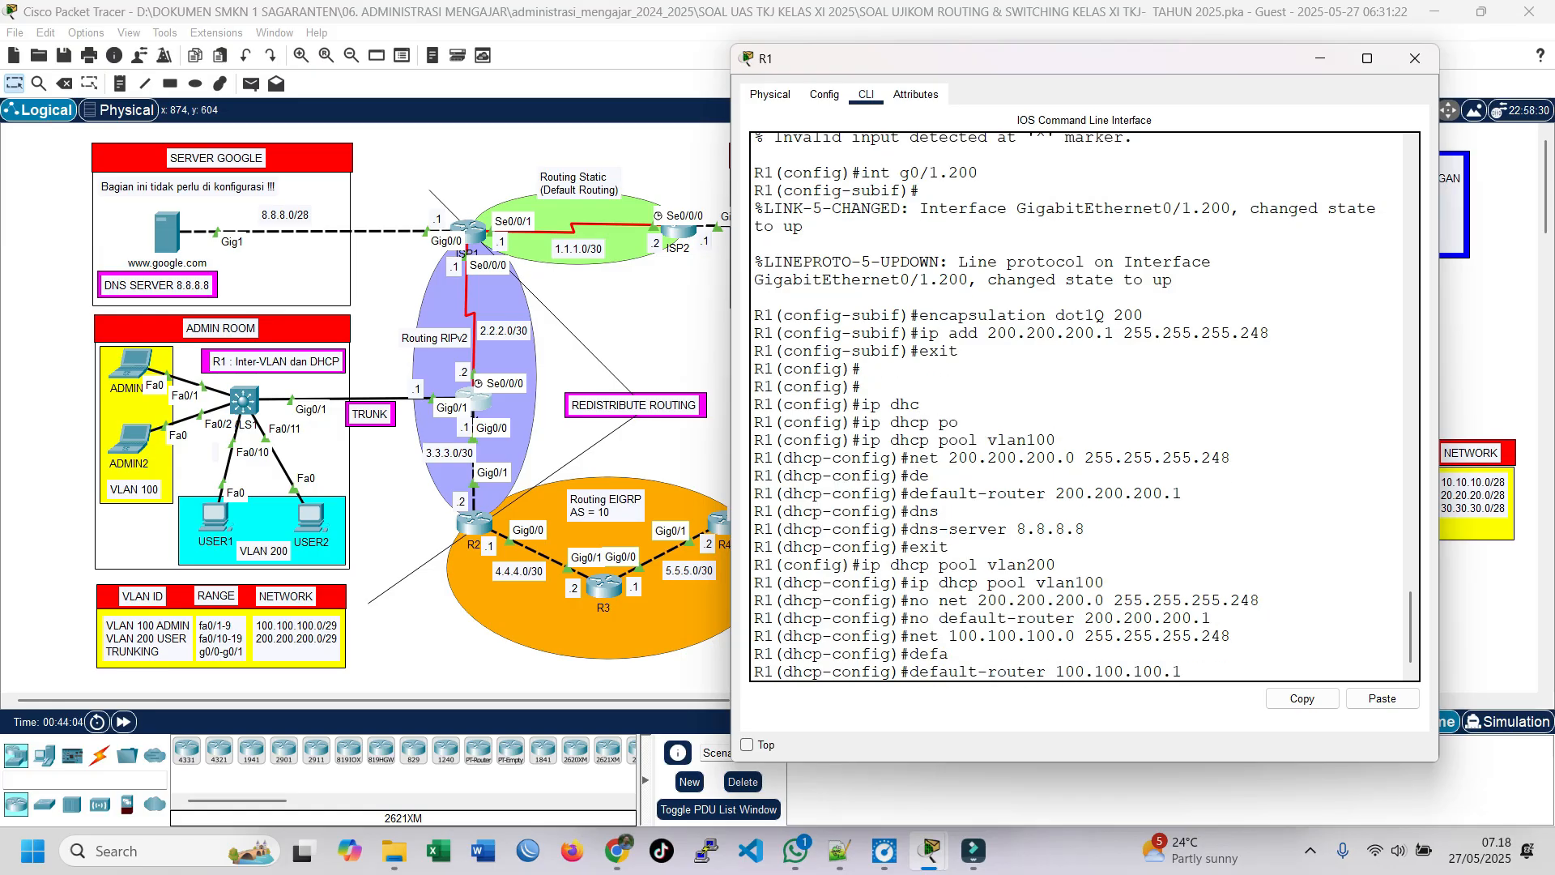
pyautogui.press('Return')
pyautogui.write('exit')
pyautogui.press('Return')
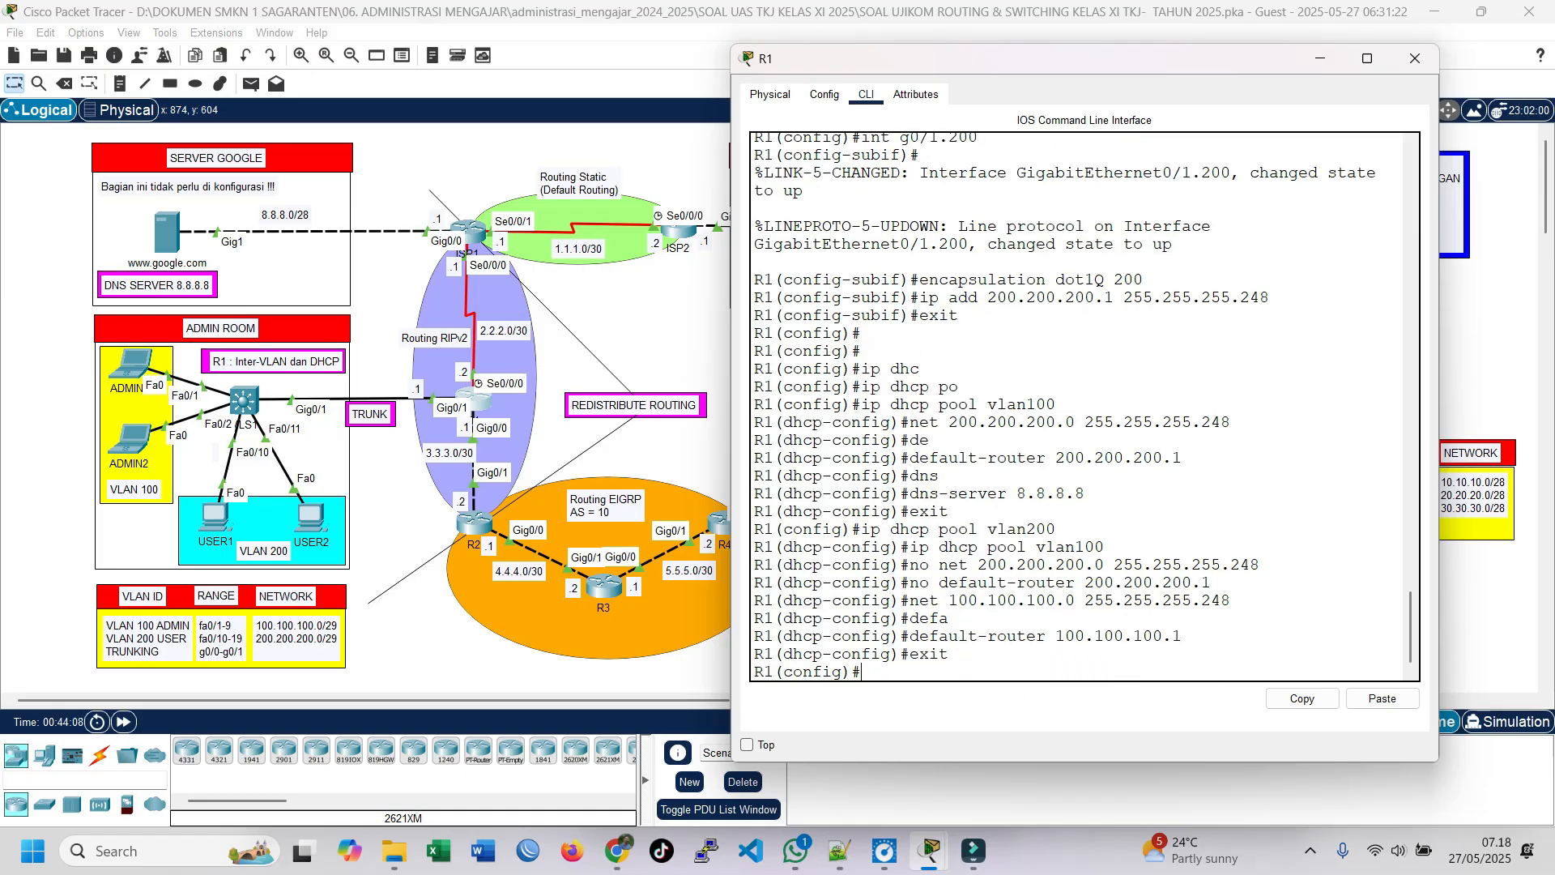
# Step: Enter the configuration of DHCP pool vlan200 on R1
pyautogui.write('ip dhc')
pyautogui.press('Tab')
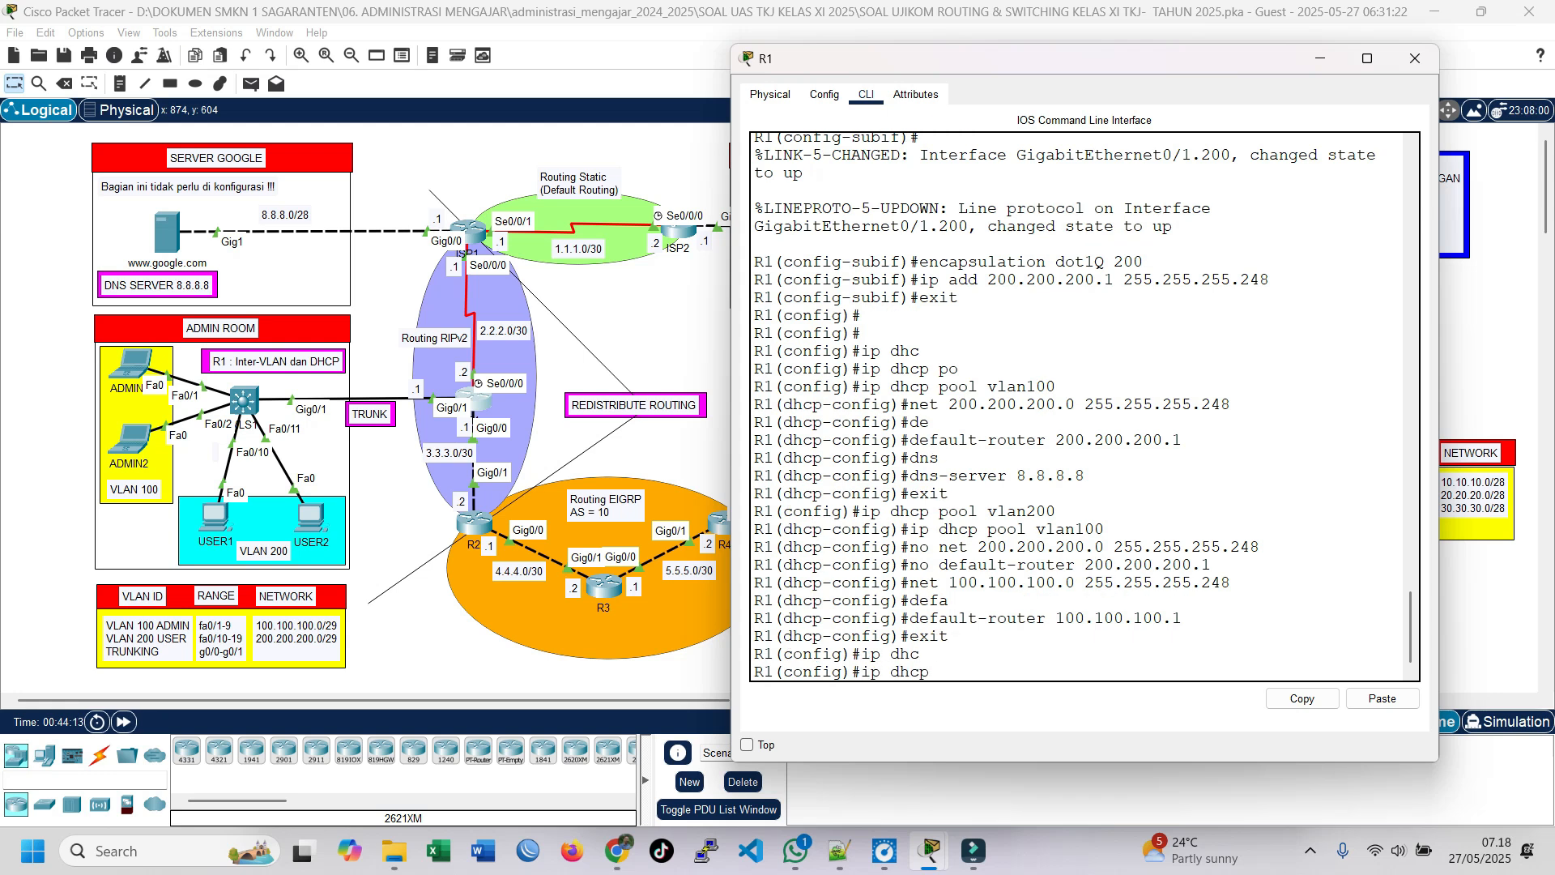
pyautogui.write('p')
pyautogui.press('Tab')
pyautogui.write('vlan200')
pyautogui.press('Return')
# Step: Set the vlan200 pool's network to 200.200.200.0 with mask 255.255.255.248
pyautogui.write('net 200.200.200.0 255.255.255')
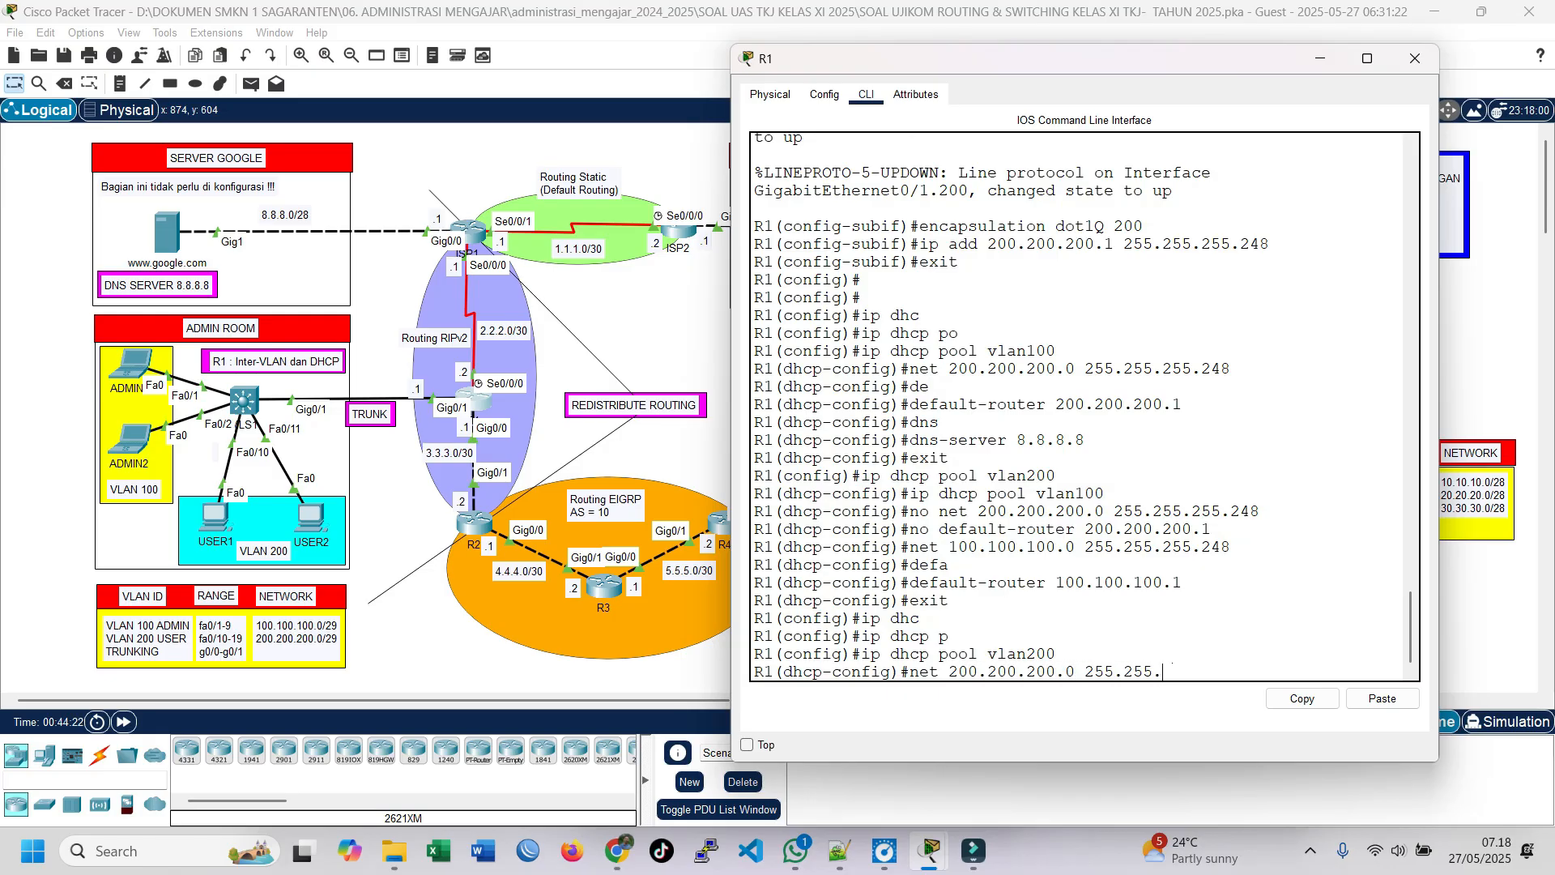
pyautogui.write('.248')
pyautogui.press('Return')
# Step: Set the vlan200 pool's default router to 200.200.200.1
pyautogui.write('defa')
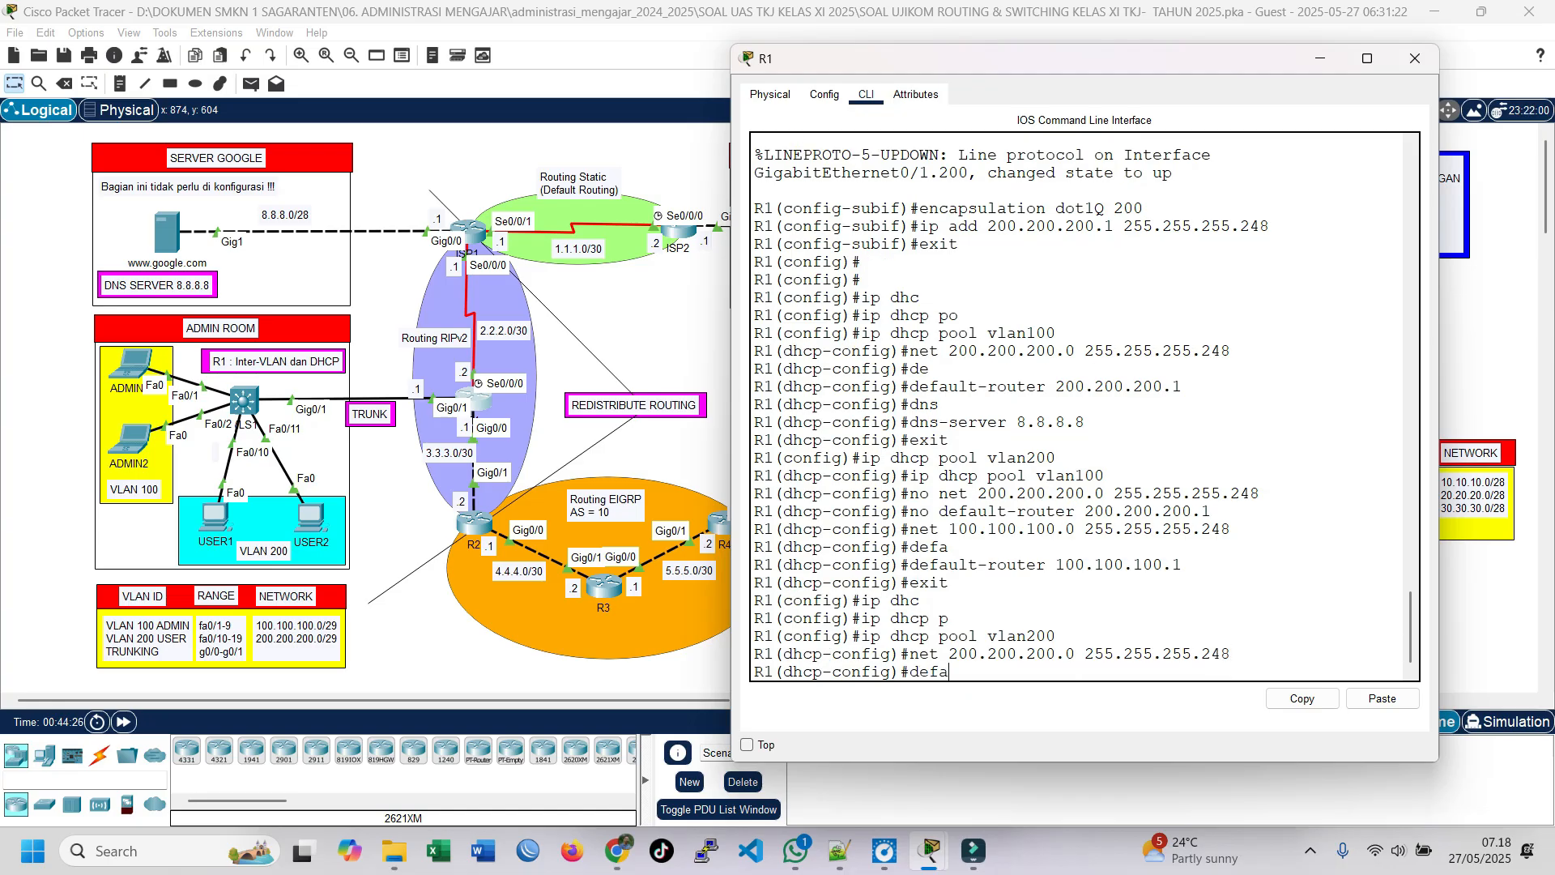
pyautogui.press('Tab')
pyautogui.write('200.20')
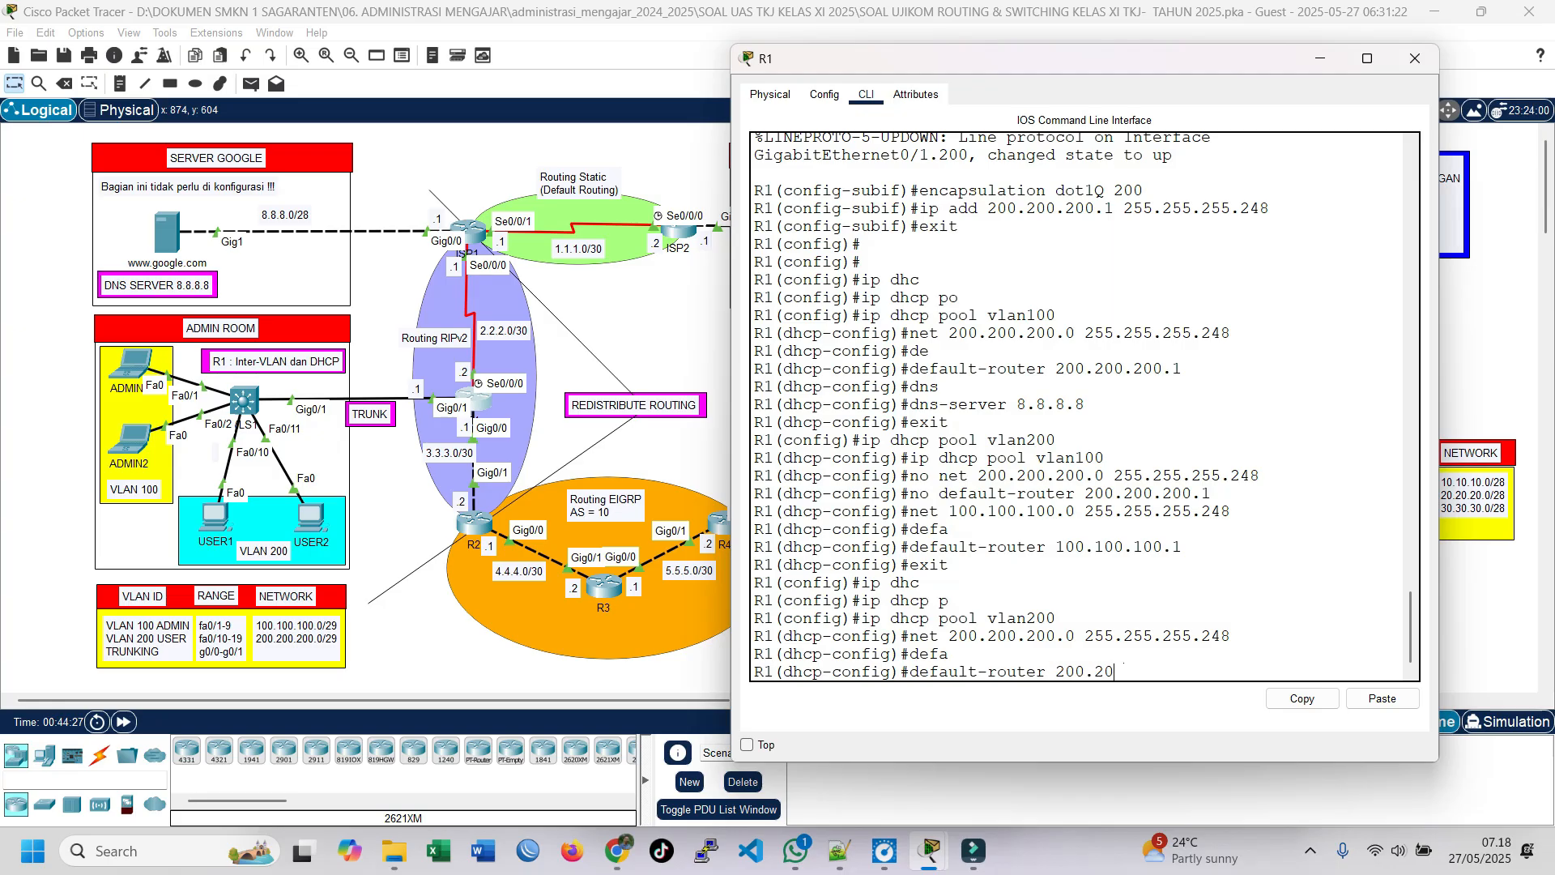
pyautogui.write('0.200.1')
pyautogui.press('Return')
# Step: Set the vlan200 pool's DNS server to 8.8.8.8 and return to global configuration mode
pyautogui.write('dns')
pyautogui.press('Tab')
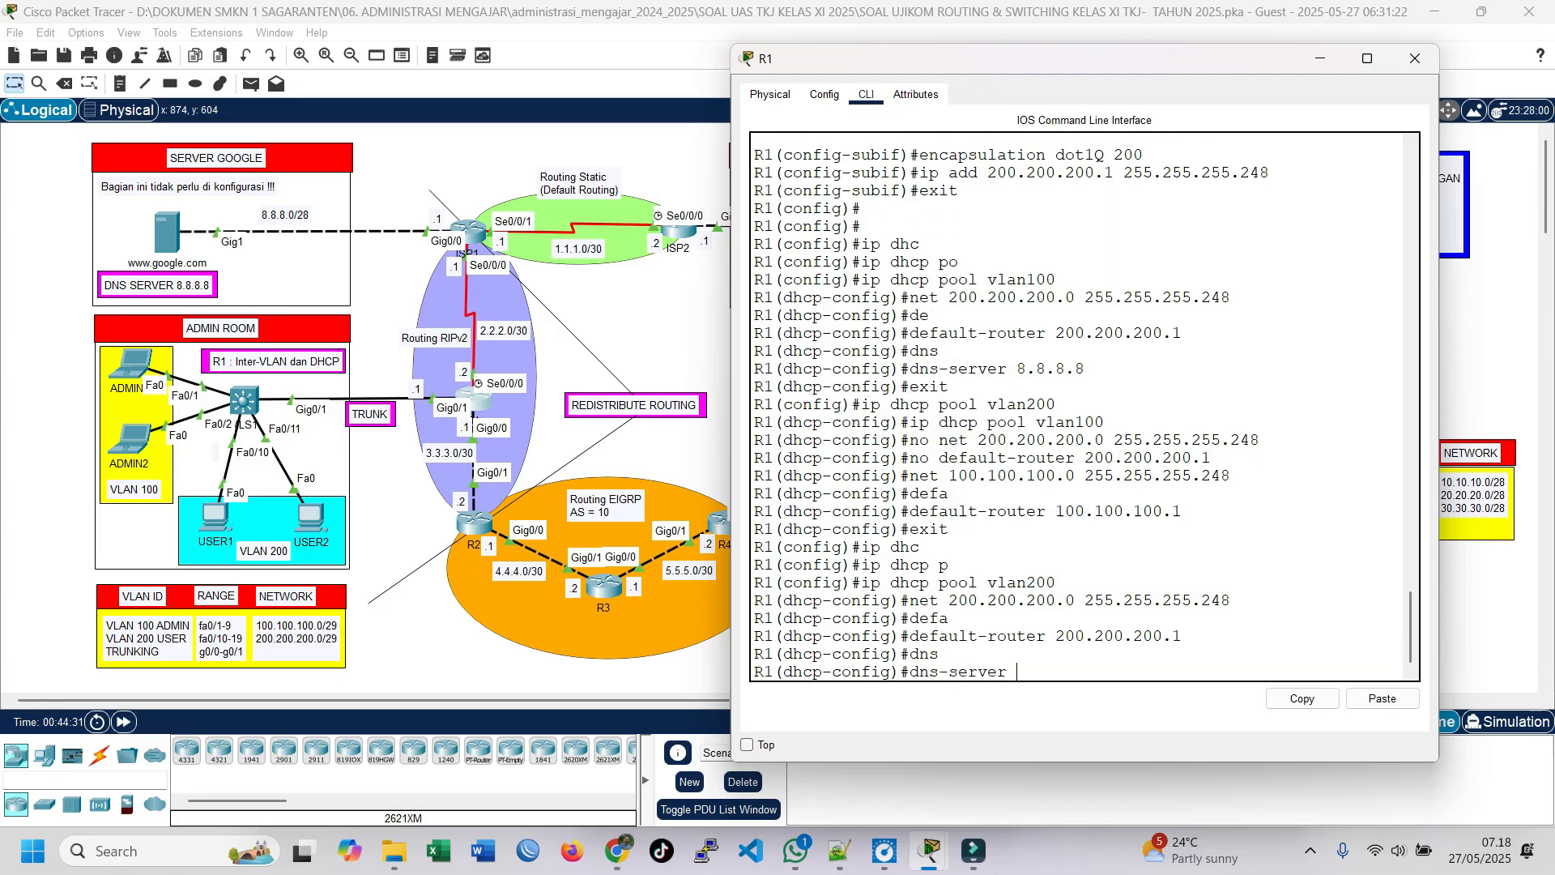
pyautogui.write('8.8.8.')
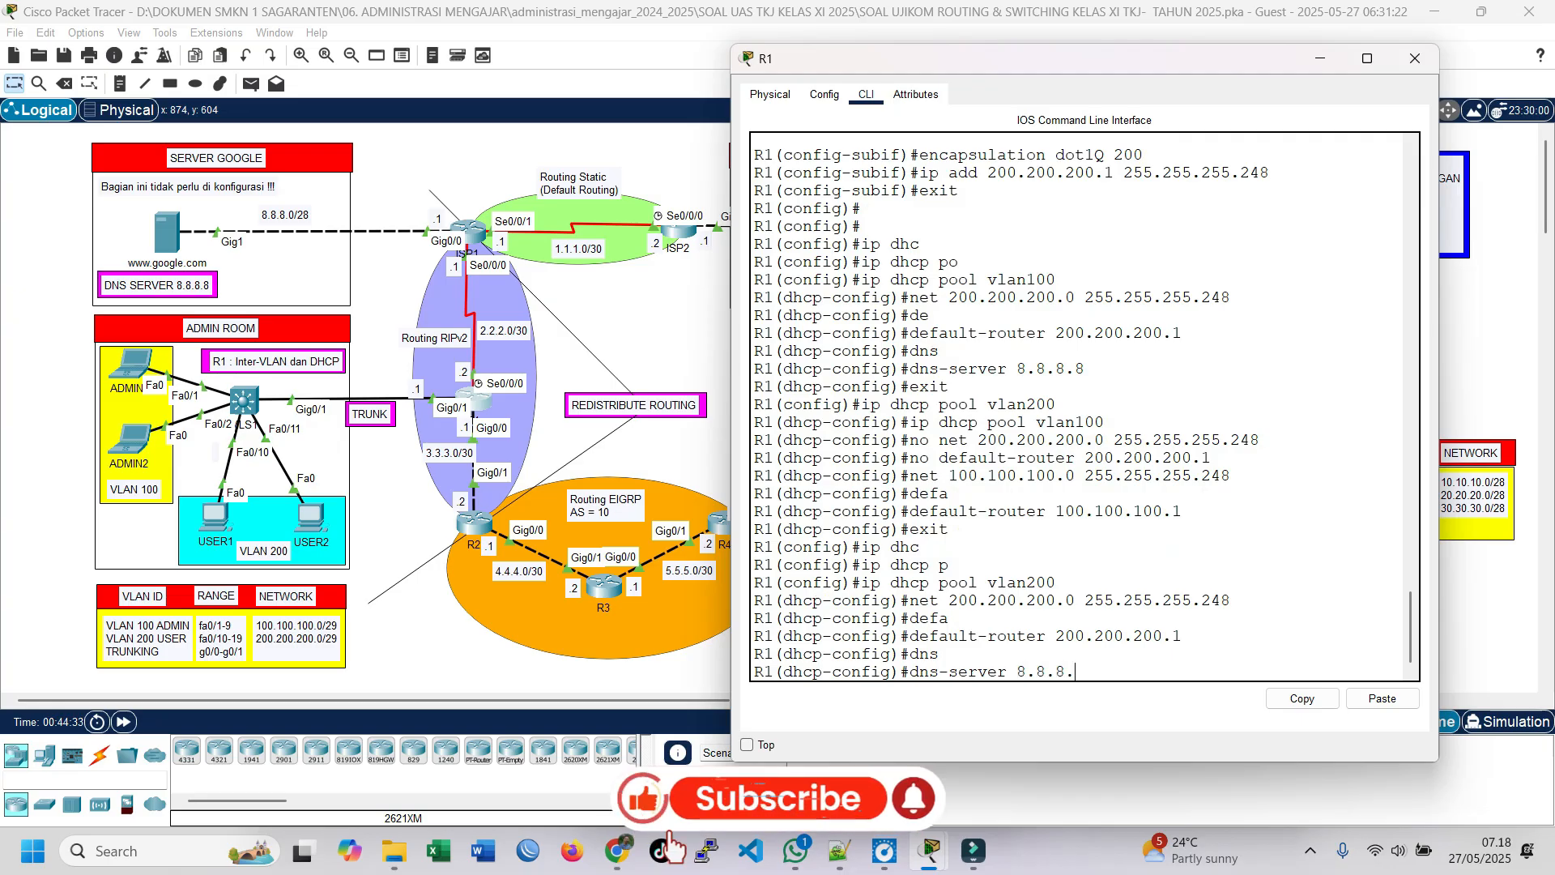
pyautogui.write('8')
pyautogui.press('Return')
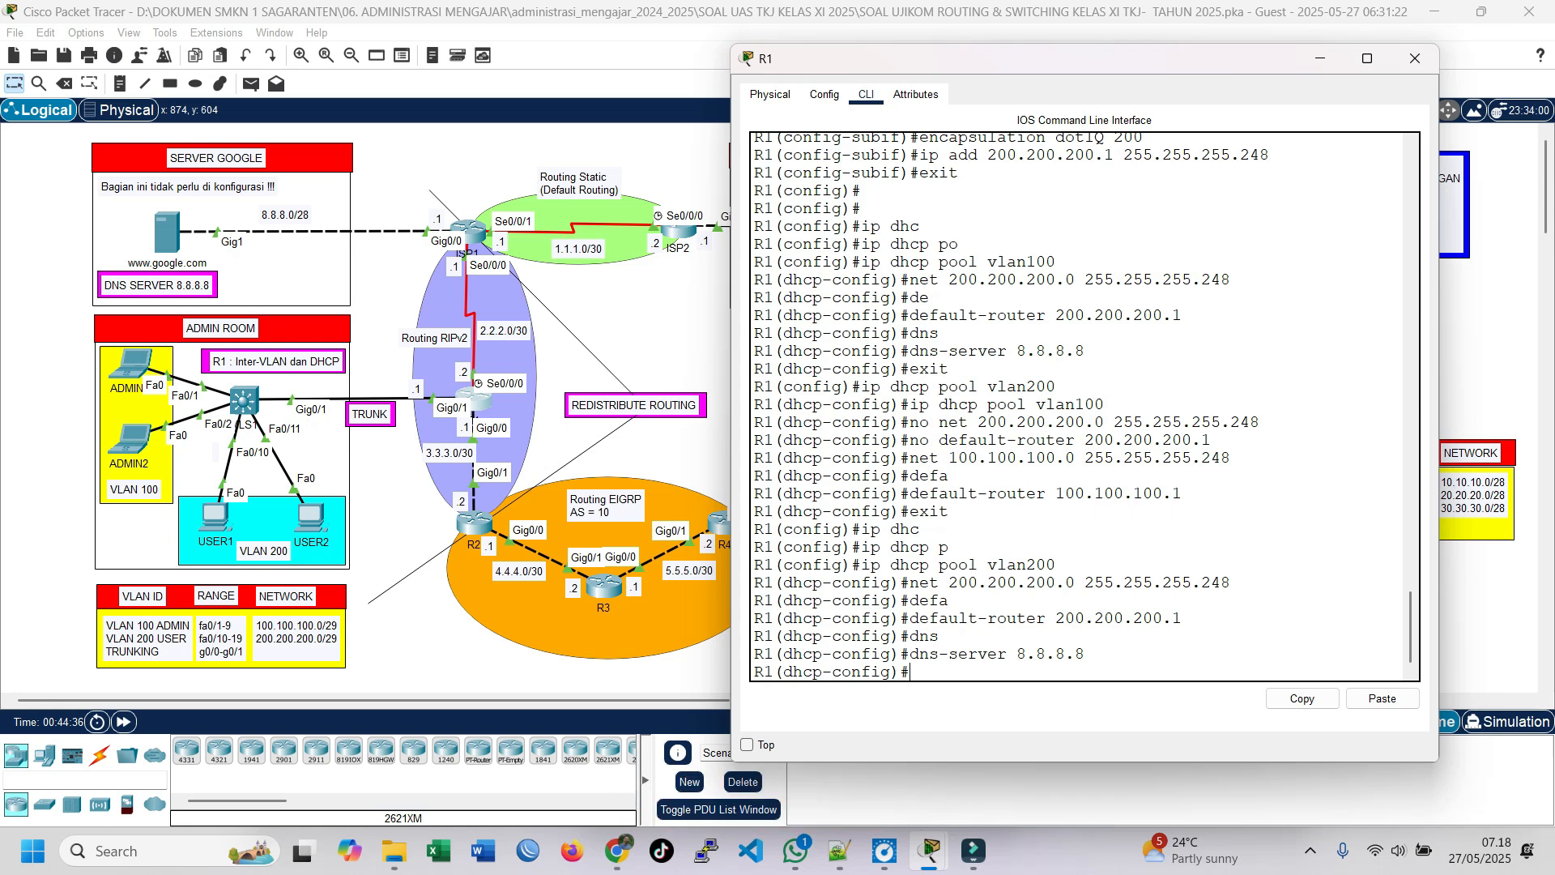
pyautogui.write('exit')
pyautogui.press('Return')
pyautogui.press('Return')
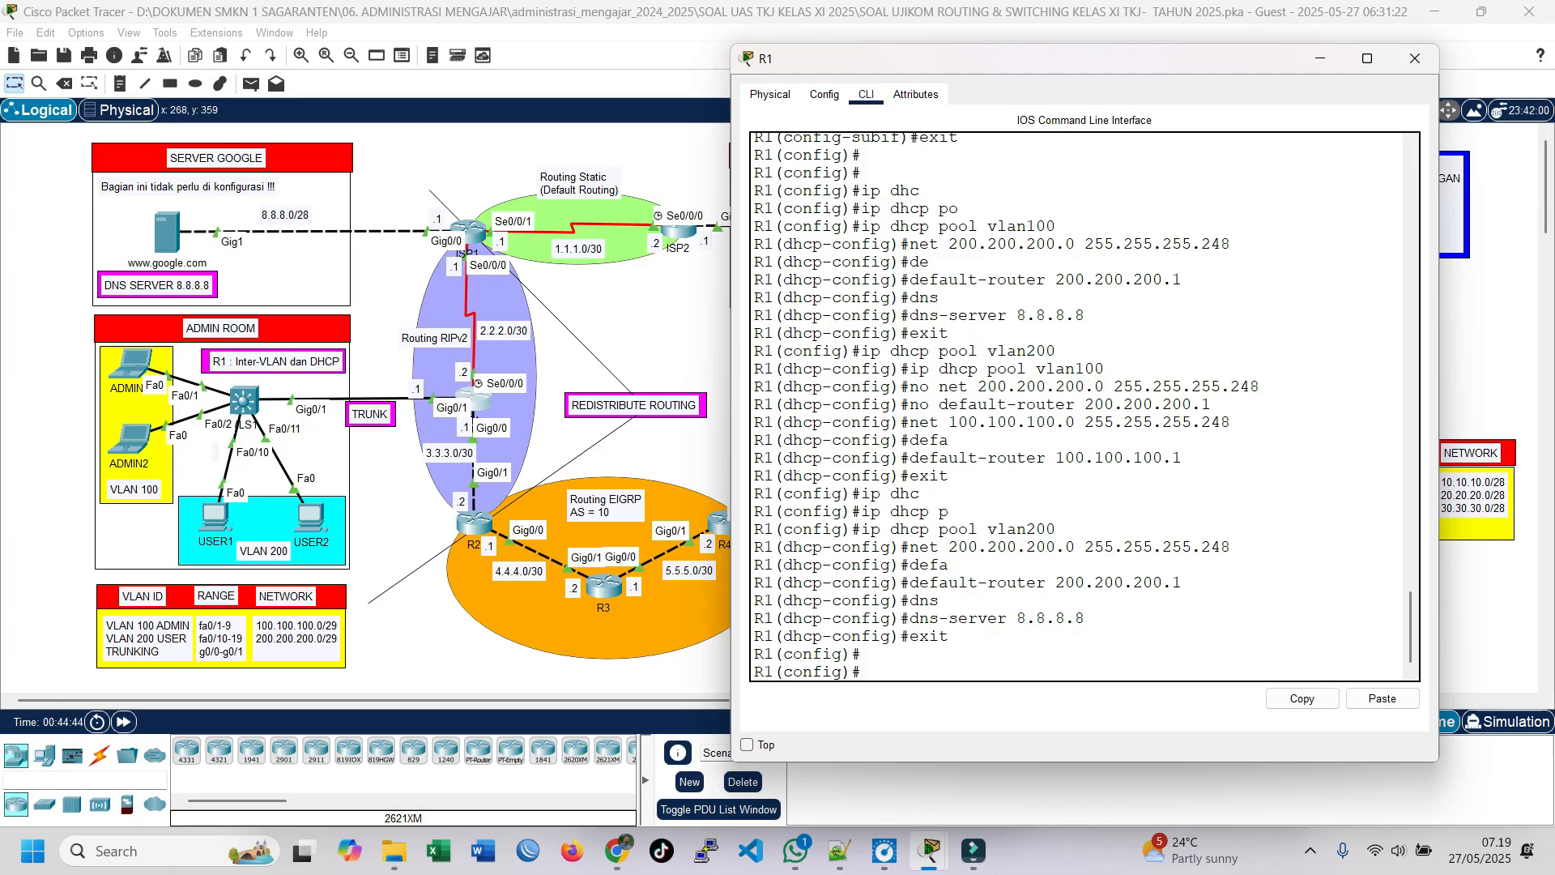
# Step: Open the IP configuration of laptop ADMIN1 and set its IPv4 addressing to DHCP
pyautogui.click(128, 360)
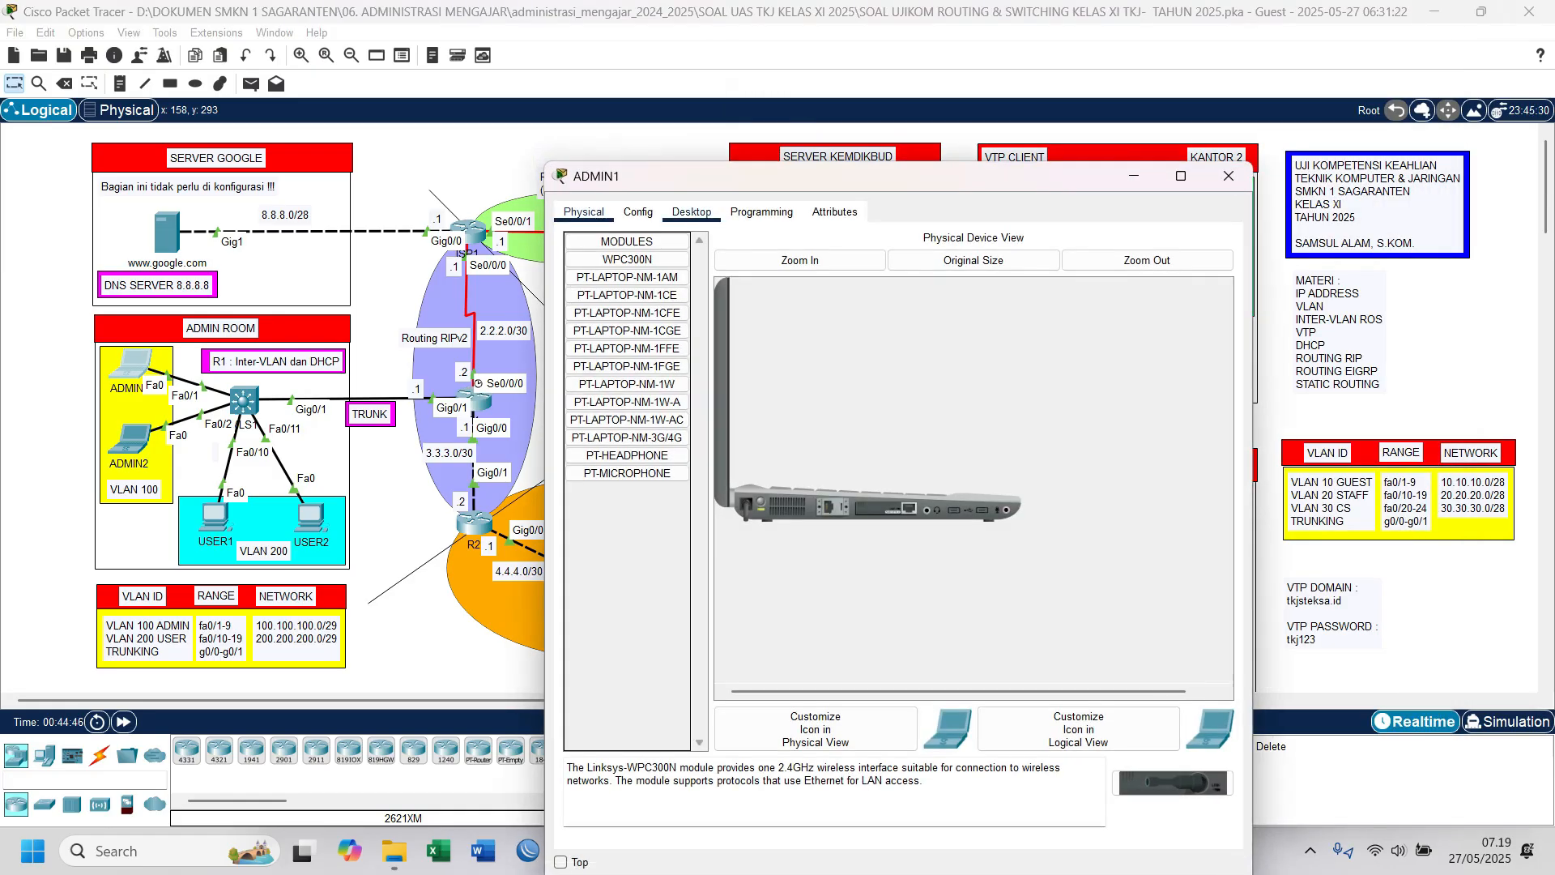
pyautogui.click(788, 215)
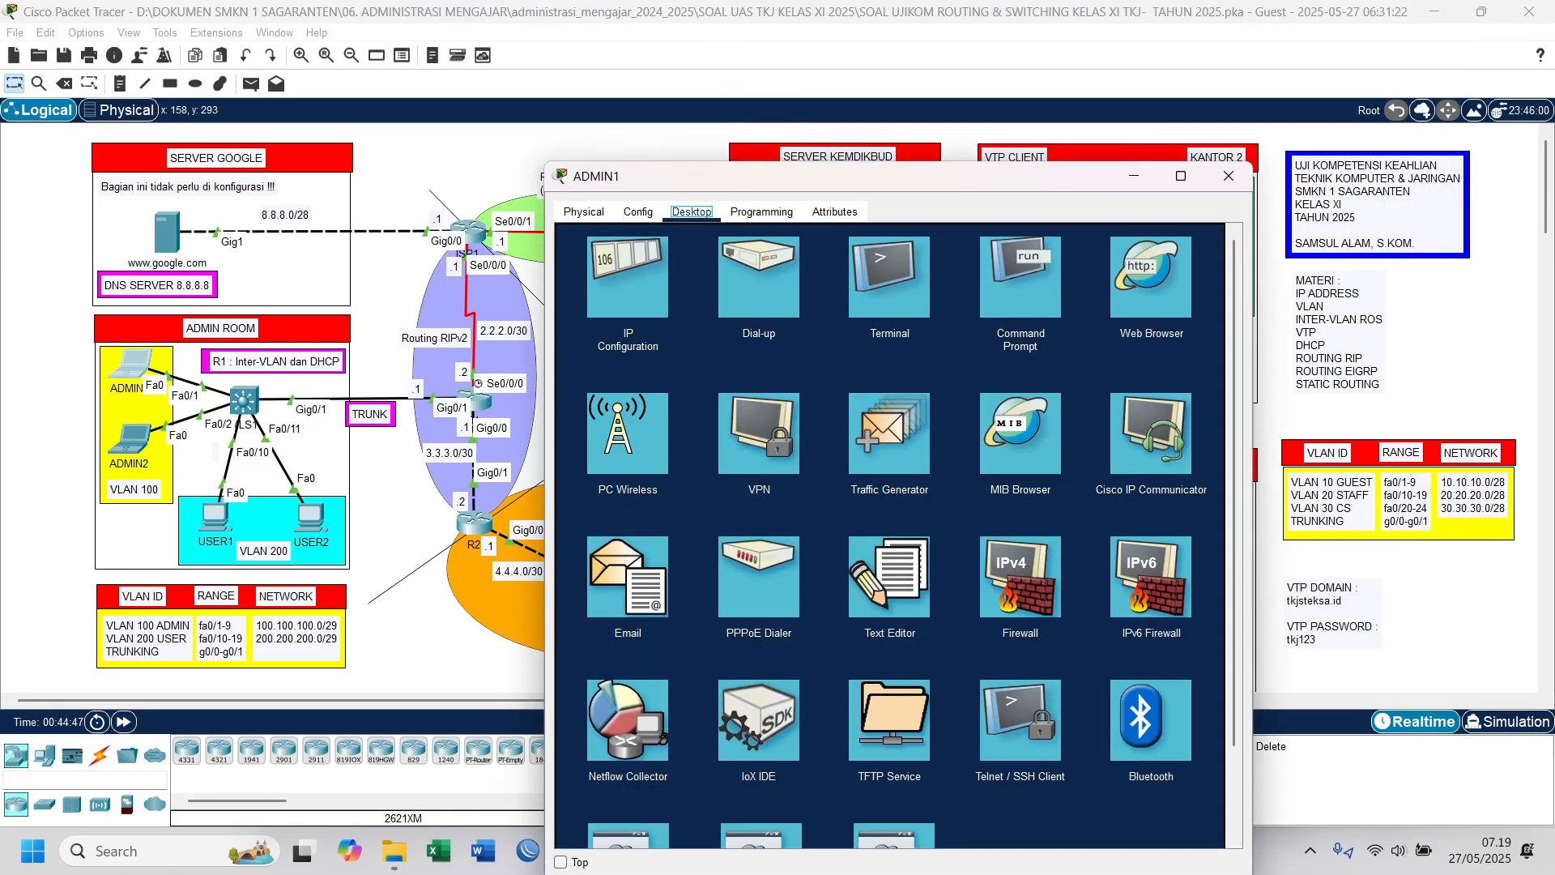
pyautogui.moveTo(751, 179); pyautogui.dragTo(826, 121)
pyautogui.click(703, 207)
pyautogui.click(653, 236)
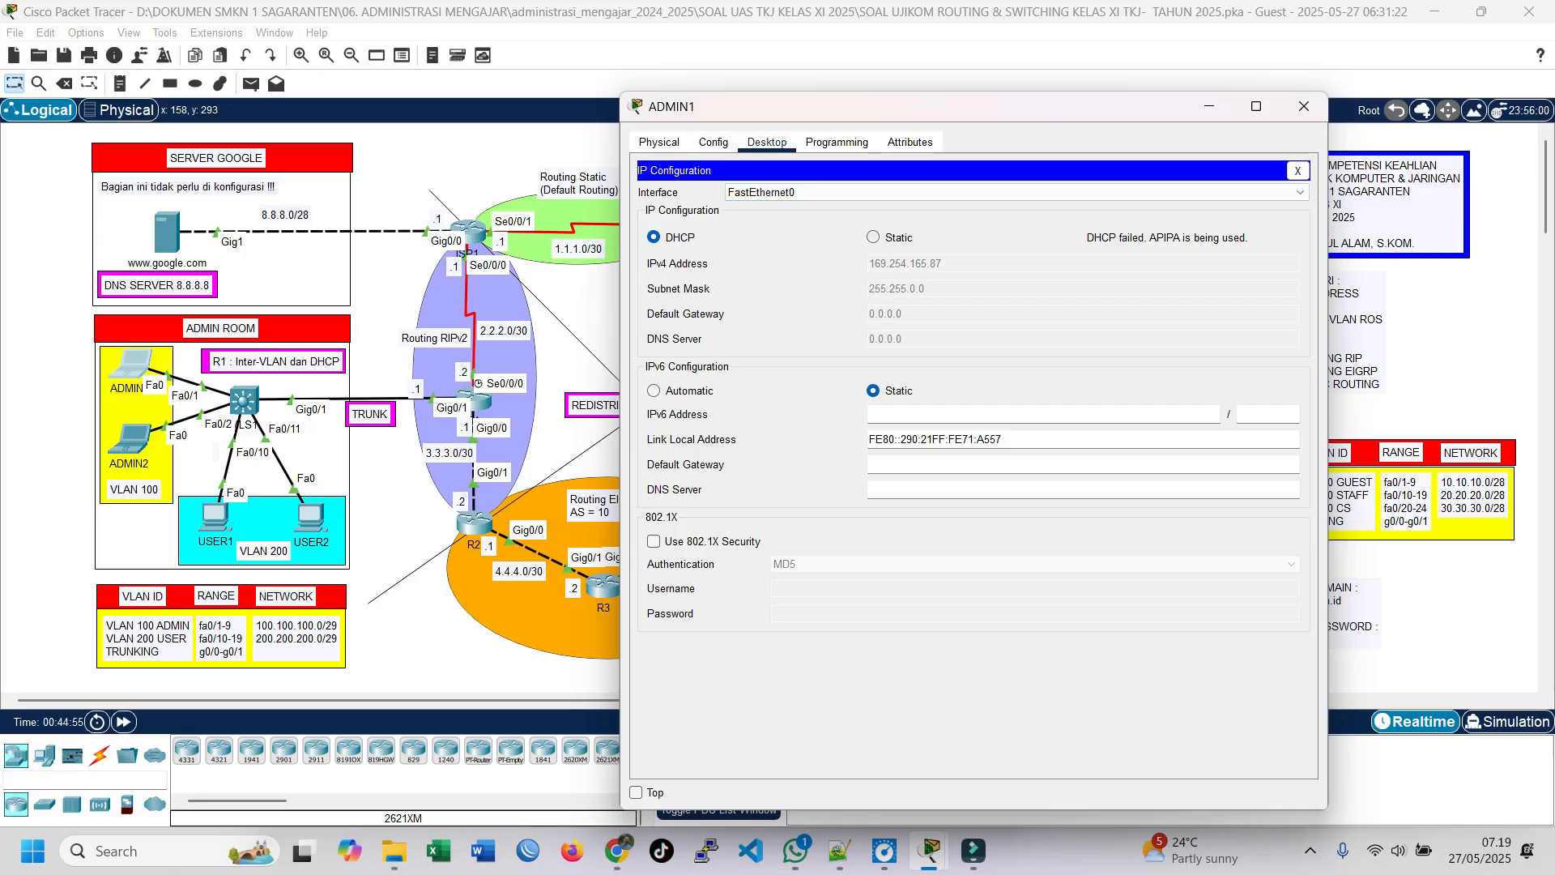
# Step: Switch ADMIN1 to static IPv4 addressing and back to DHCP to repeat the address request
pyautogui.click(874, 237)
pyautogui.click(654, 238)
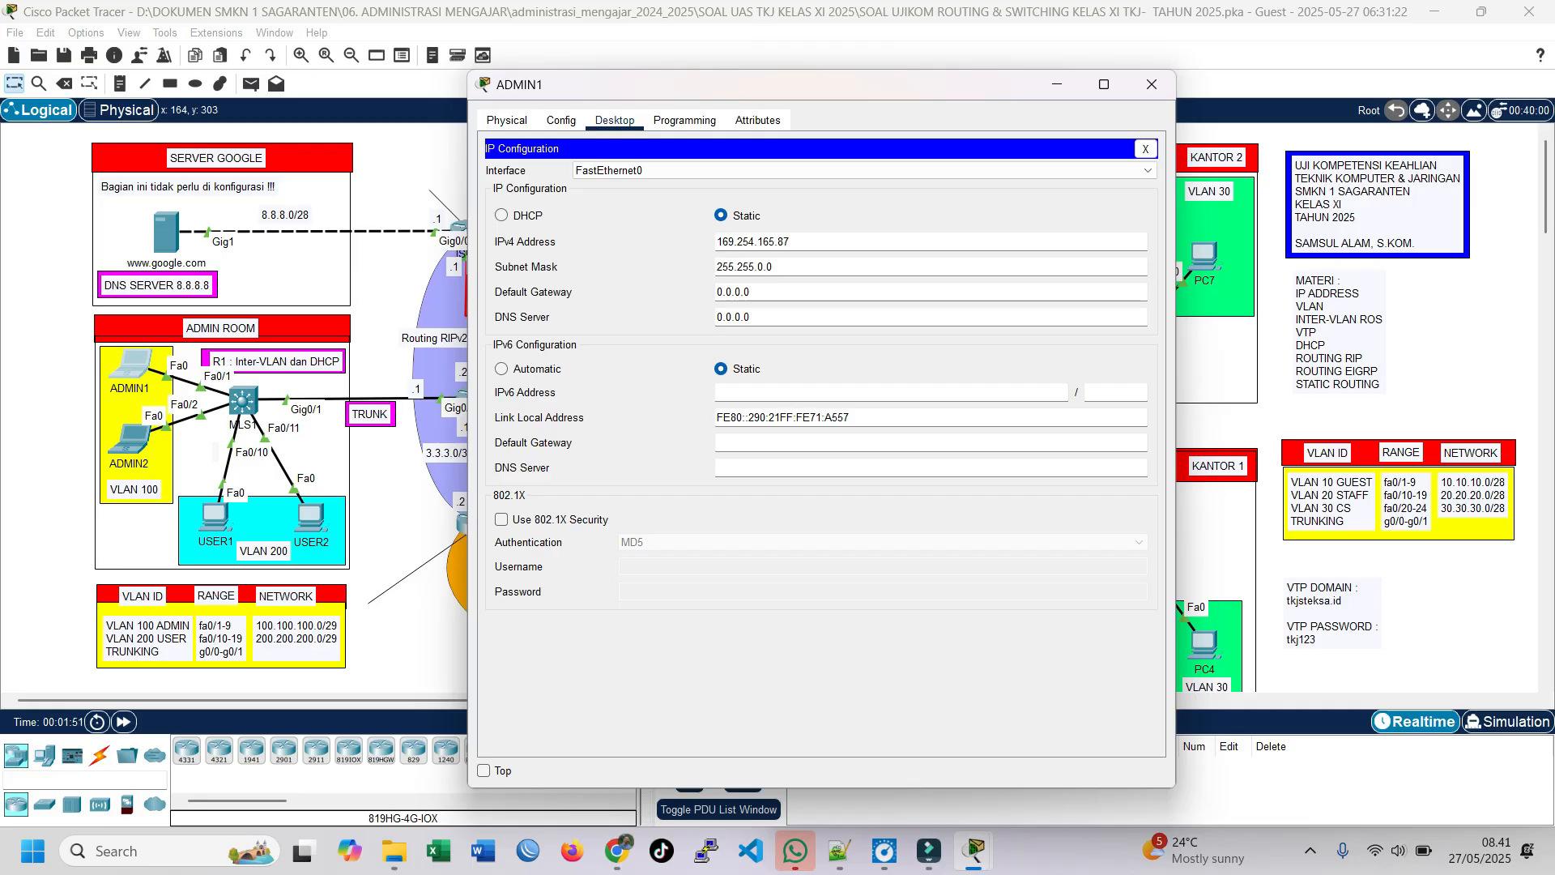
pyautogui.click(501, 216)
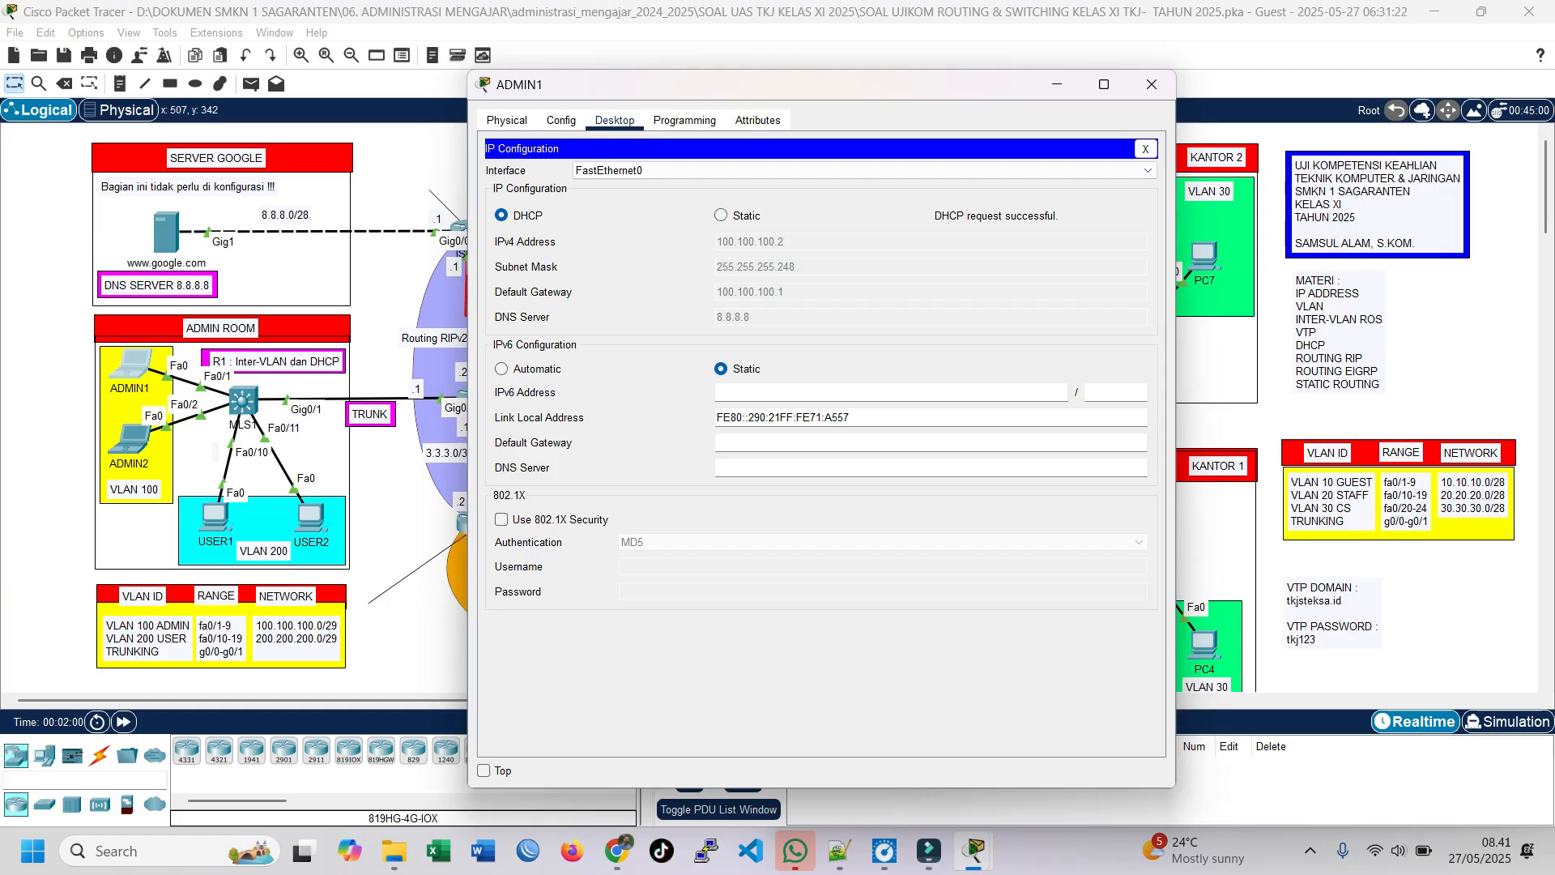
# Step: Open the IP configuration of laptop ADMIN2 and set its IPv4 addressing to DHCP
pyautogui.click(1202, 621)
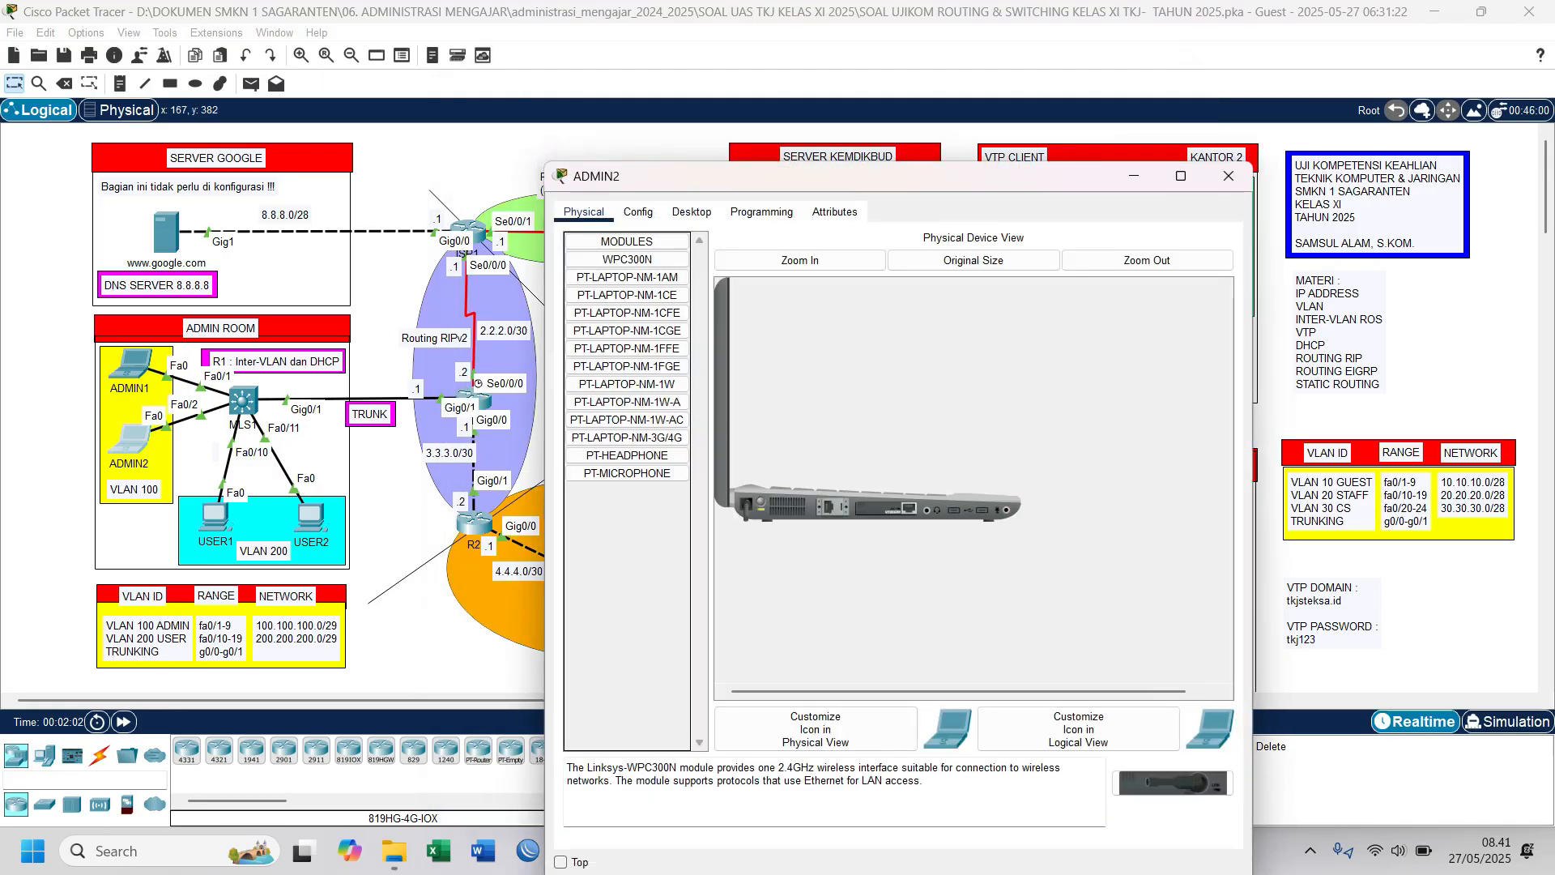
pyautogui.moveTo(671, 176); pyautogui.dragTo(654, 121)
pyautogui.click(675, 149)
pyautogui.click(633, 217)
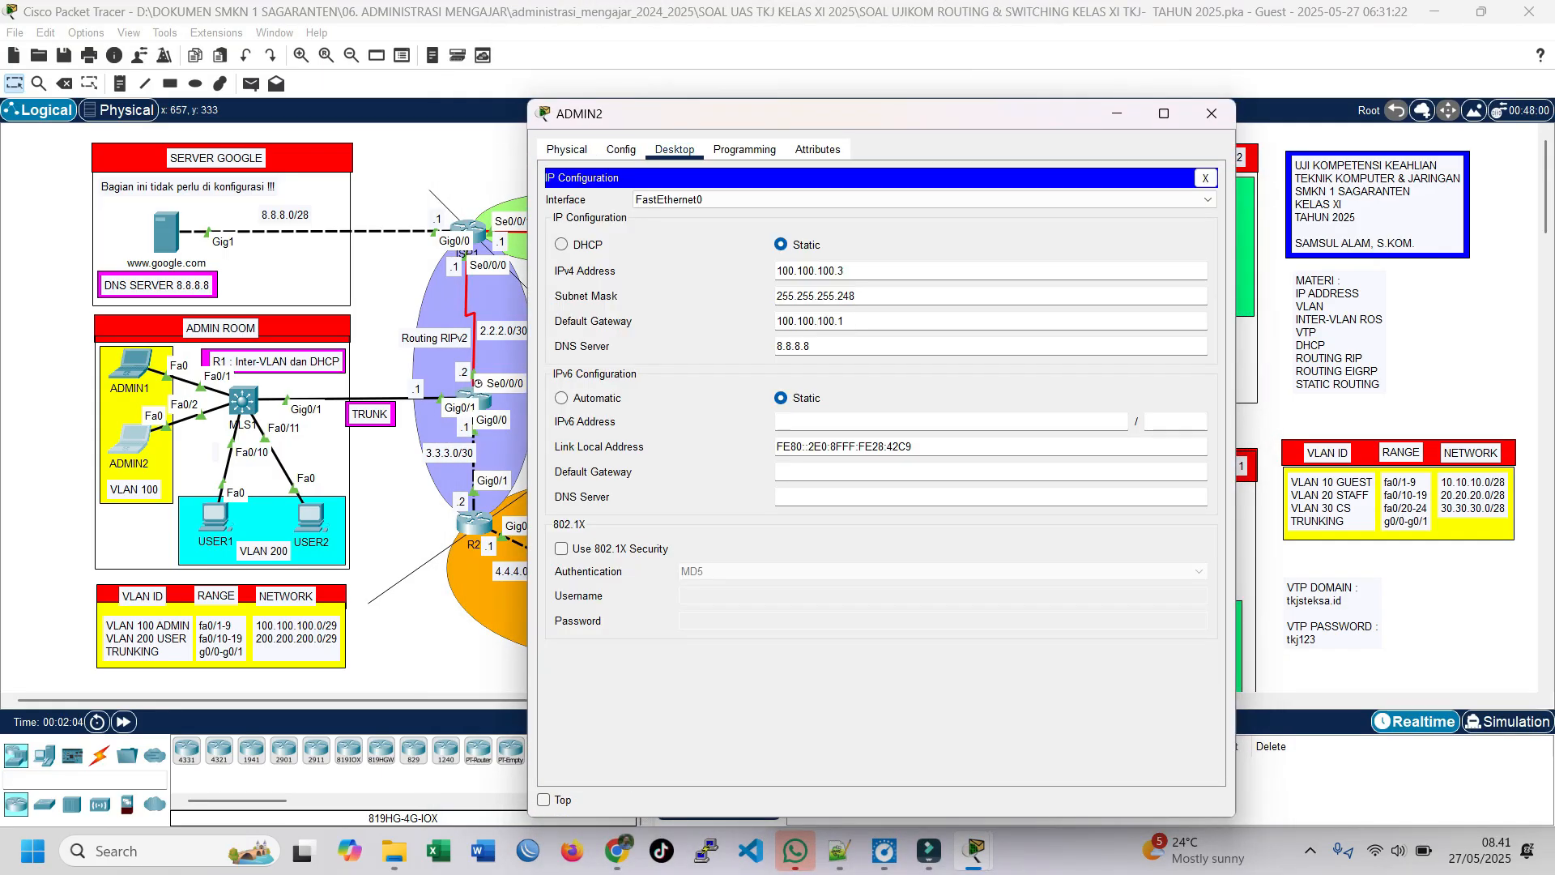
pyautogui.click(563, 245)
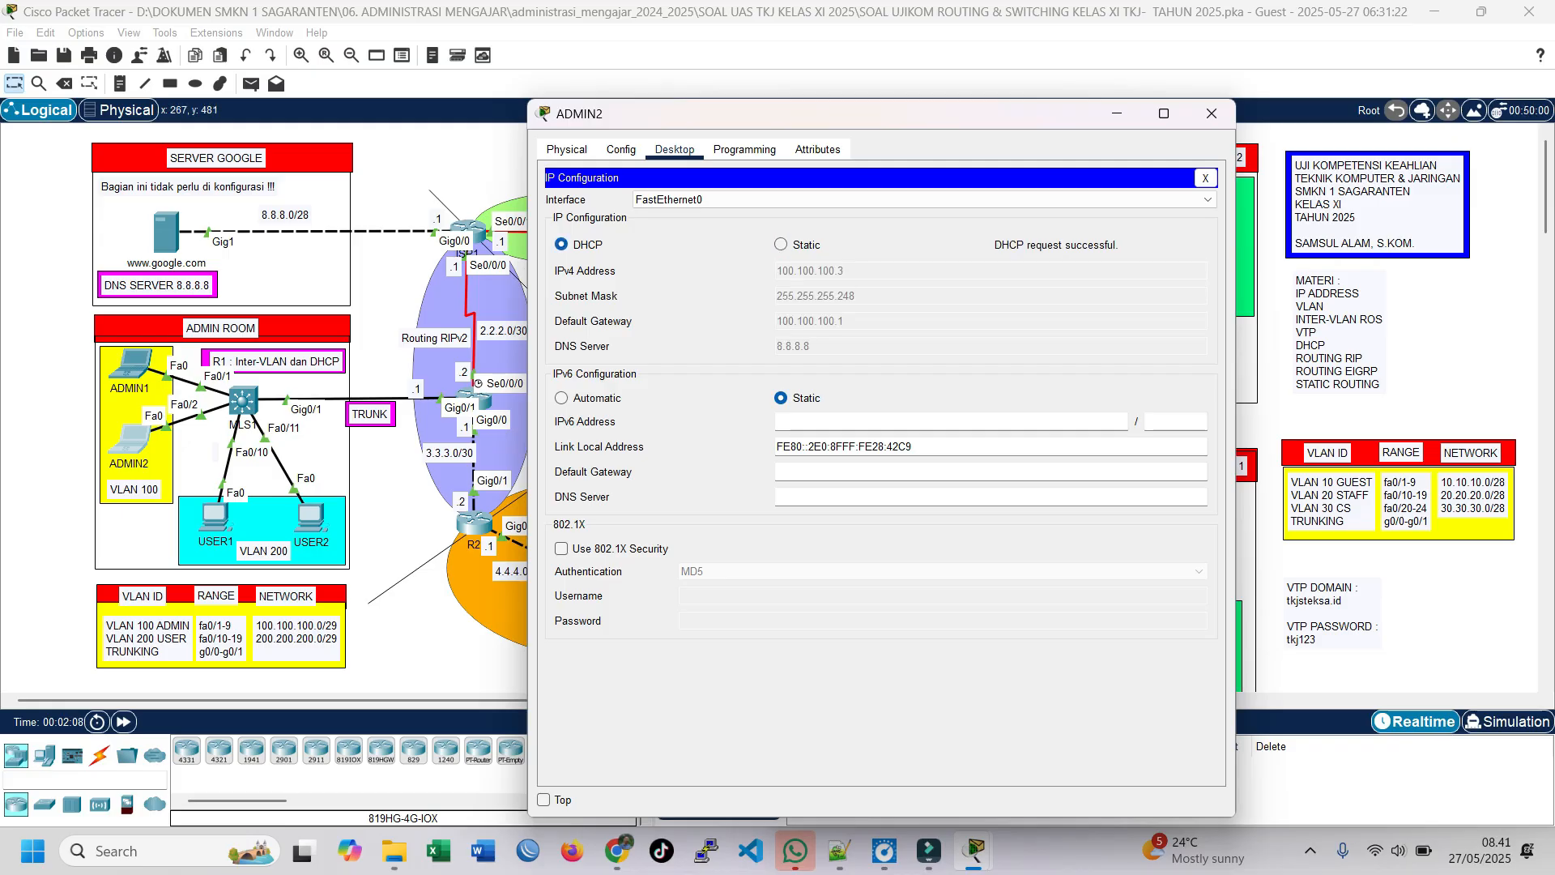
# Step: Open the IP configuration of USER1 and set its IPv4 addressing to DHCP
pyautogui.click(210, 514)
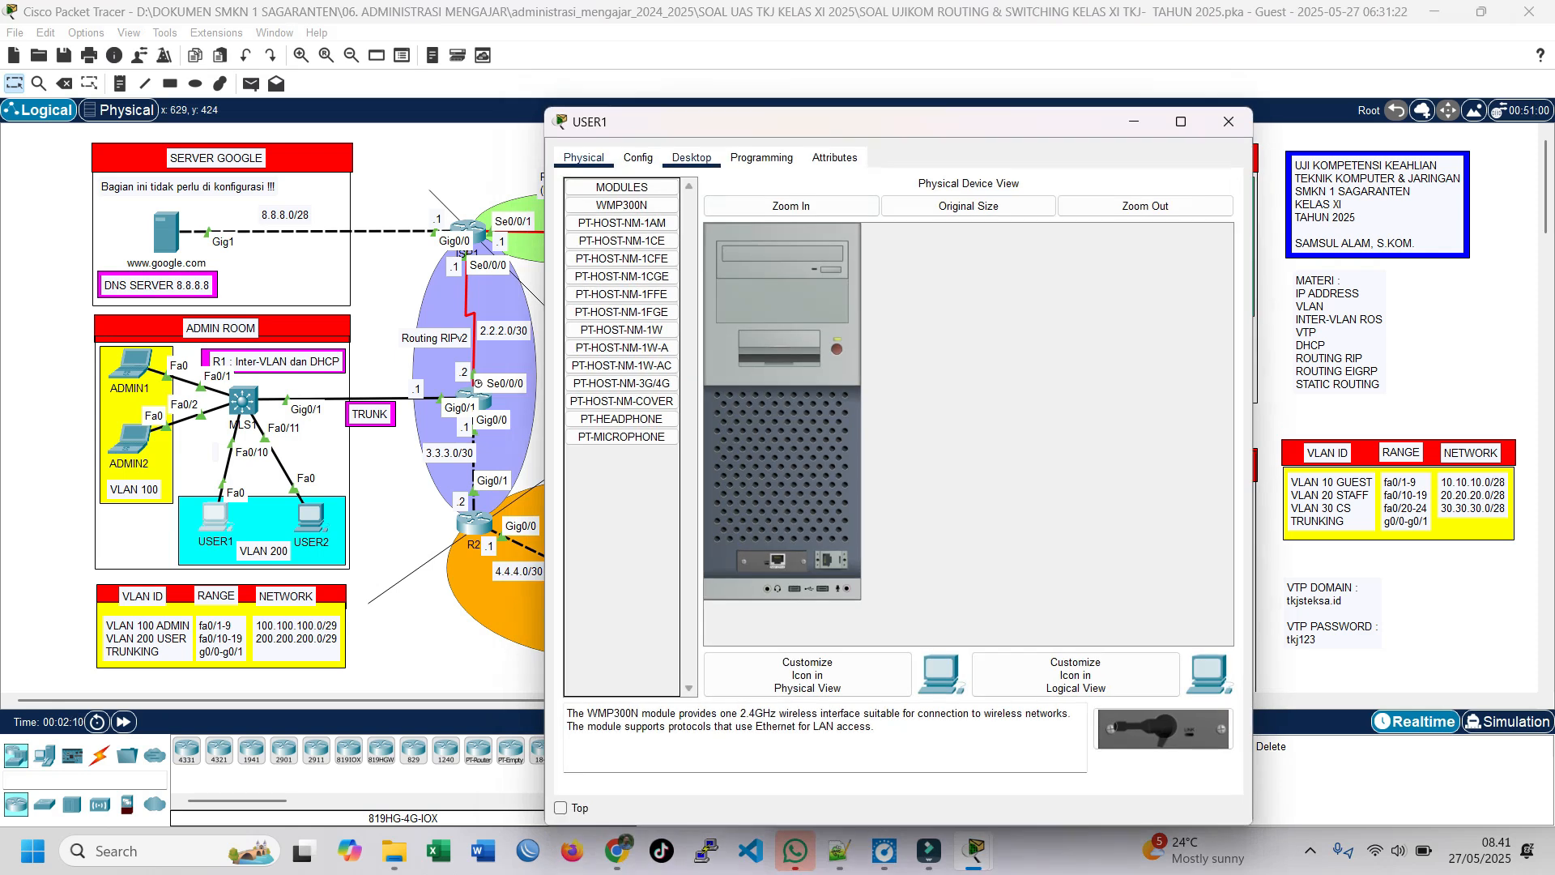
pyautogui.click(693, 158)
pyautogui.click(624, 300)
pyautogui.click(578, 252)
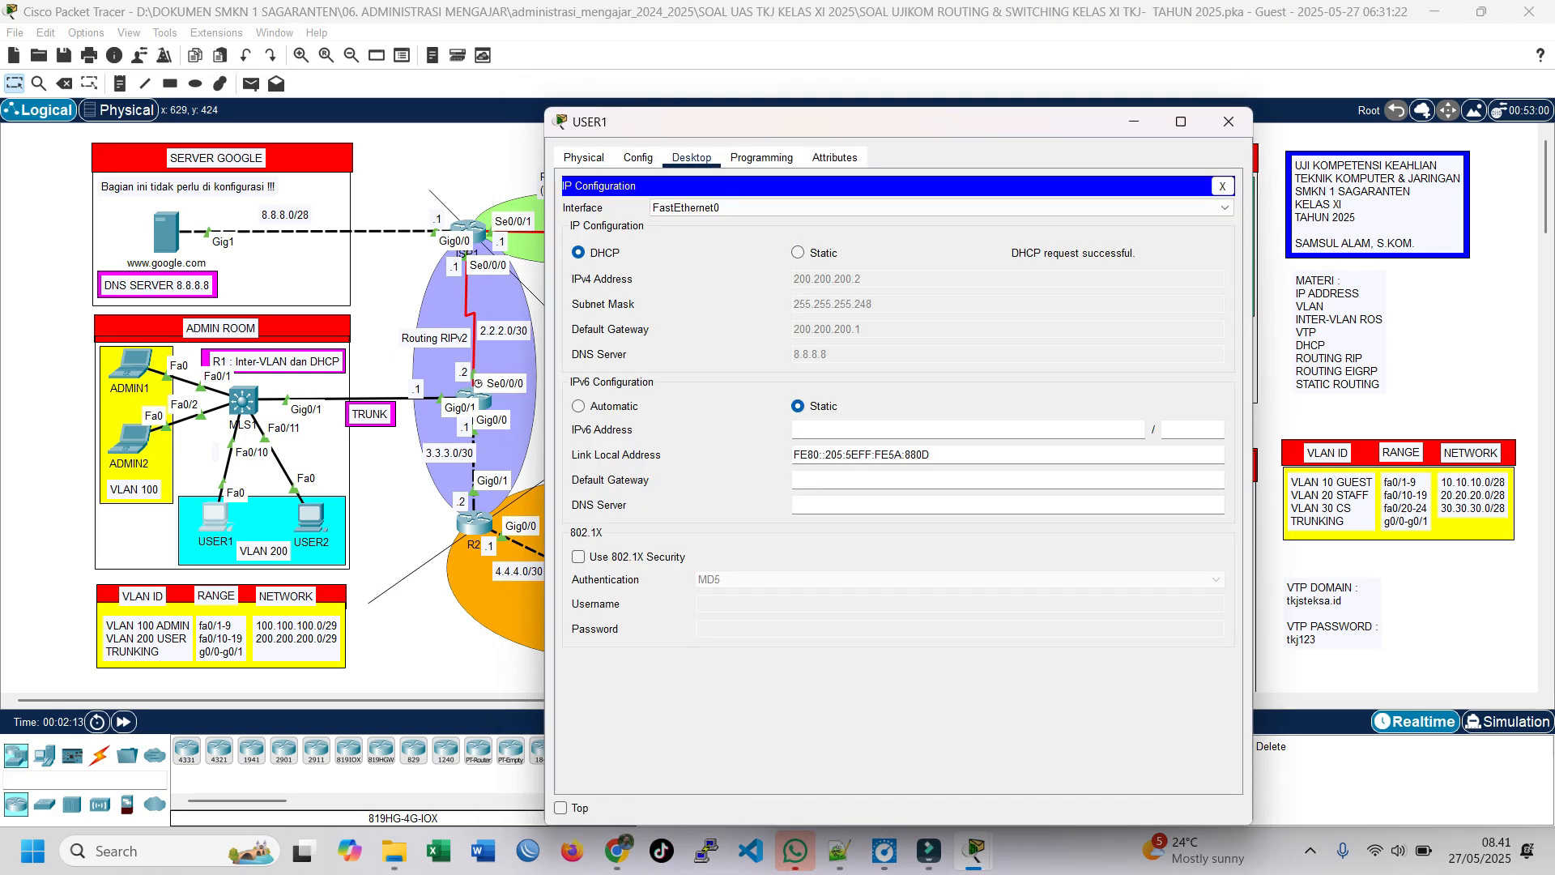
# Step: Open the IP configuration of USER2 and set its IPv4 addressing to DHCP
pyautogui.click(313, 516)
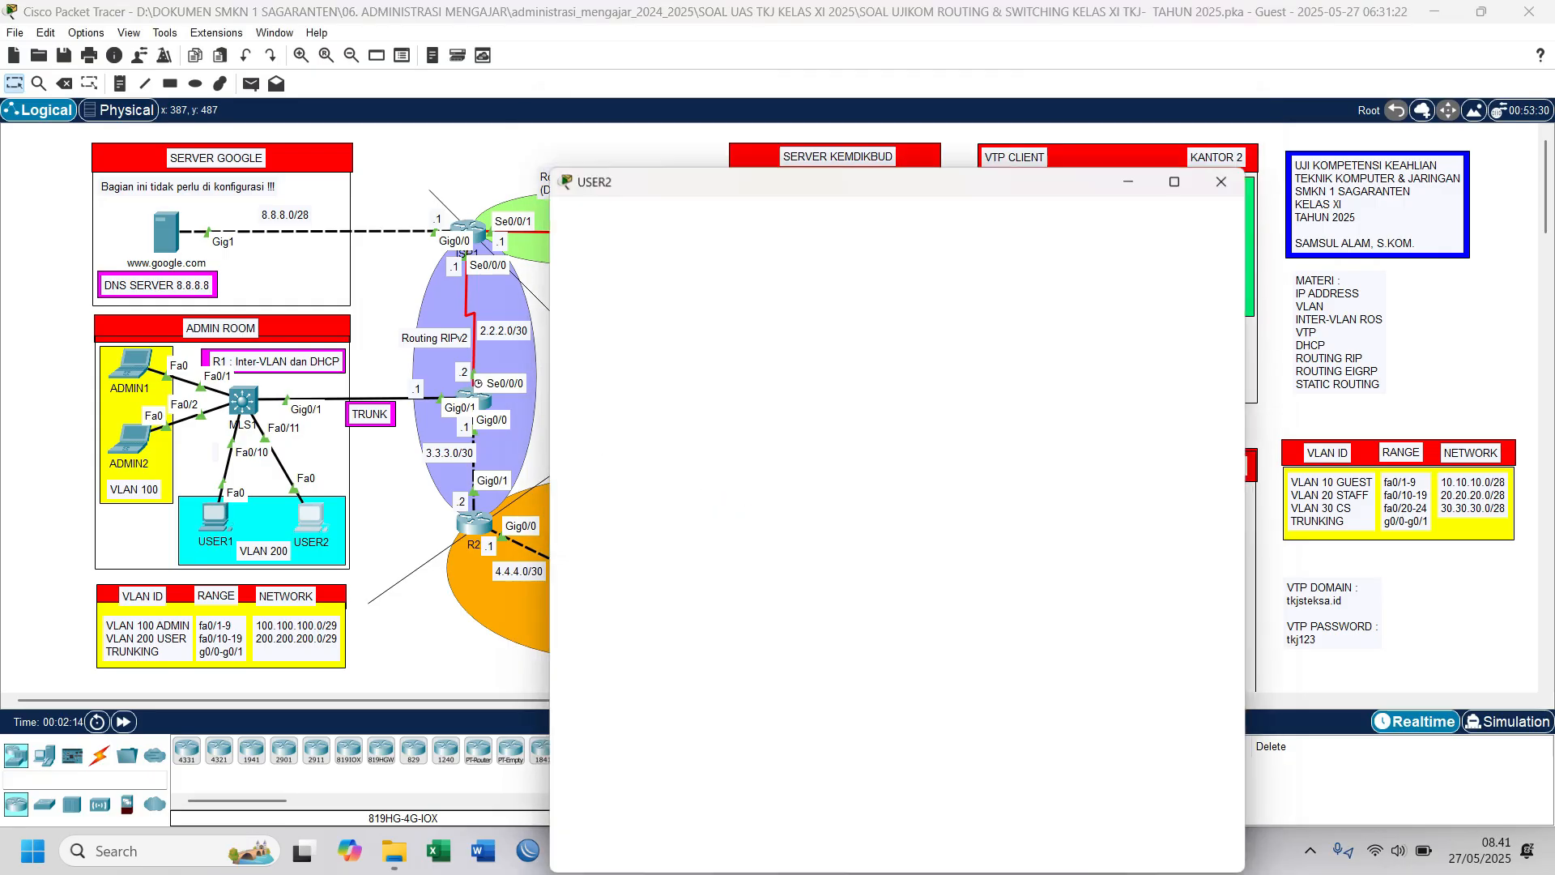
pyautogui.click(692, 157)
pyautogui.click(635, 243)
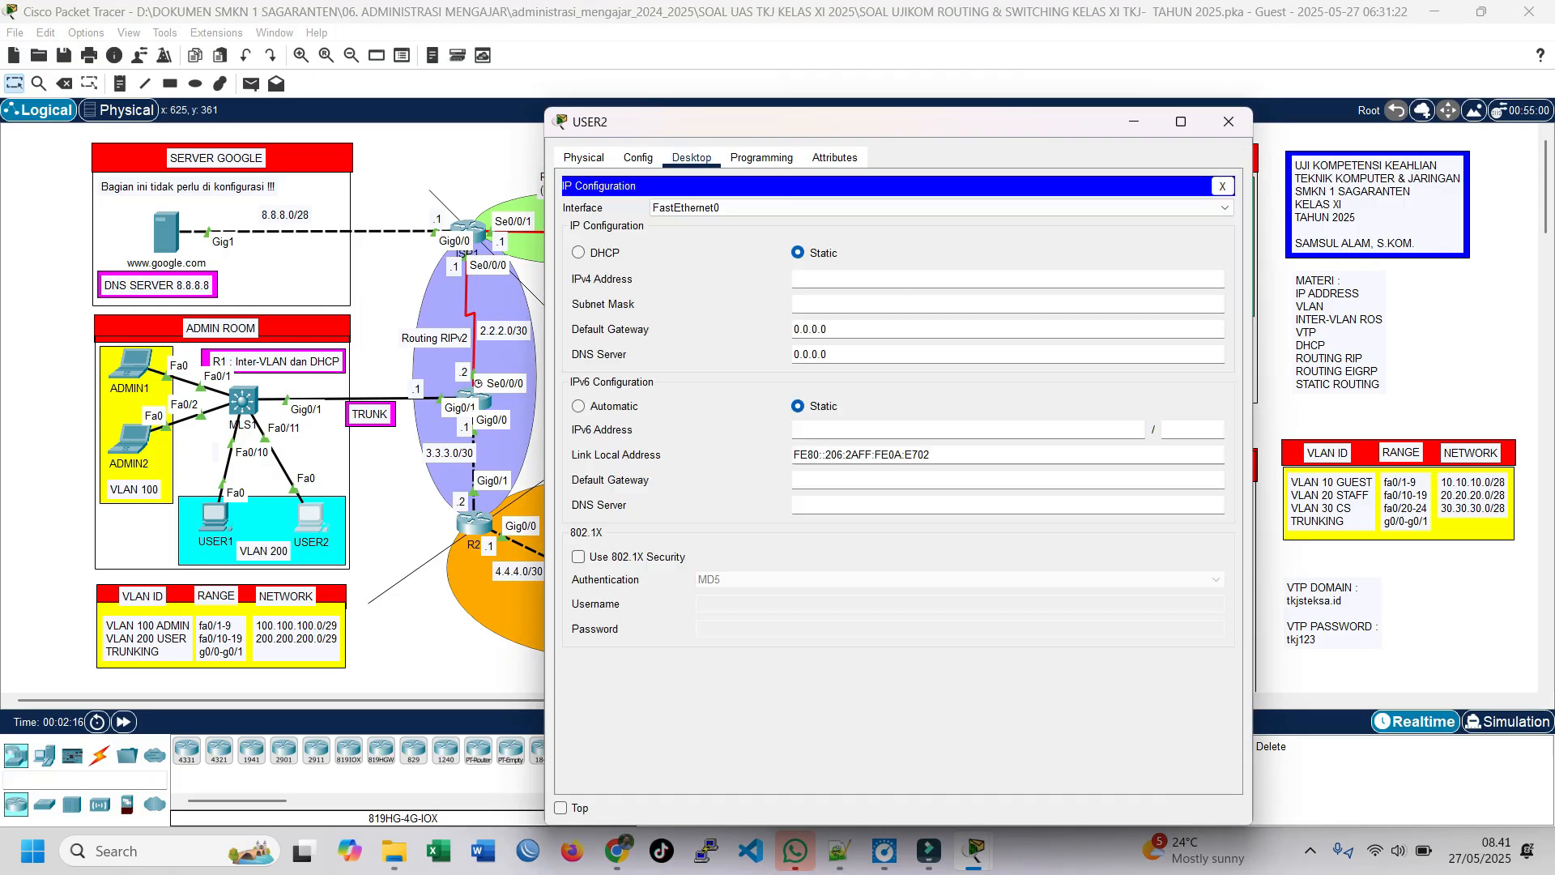
pyautogui.click(579, 253)
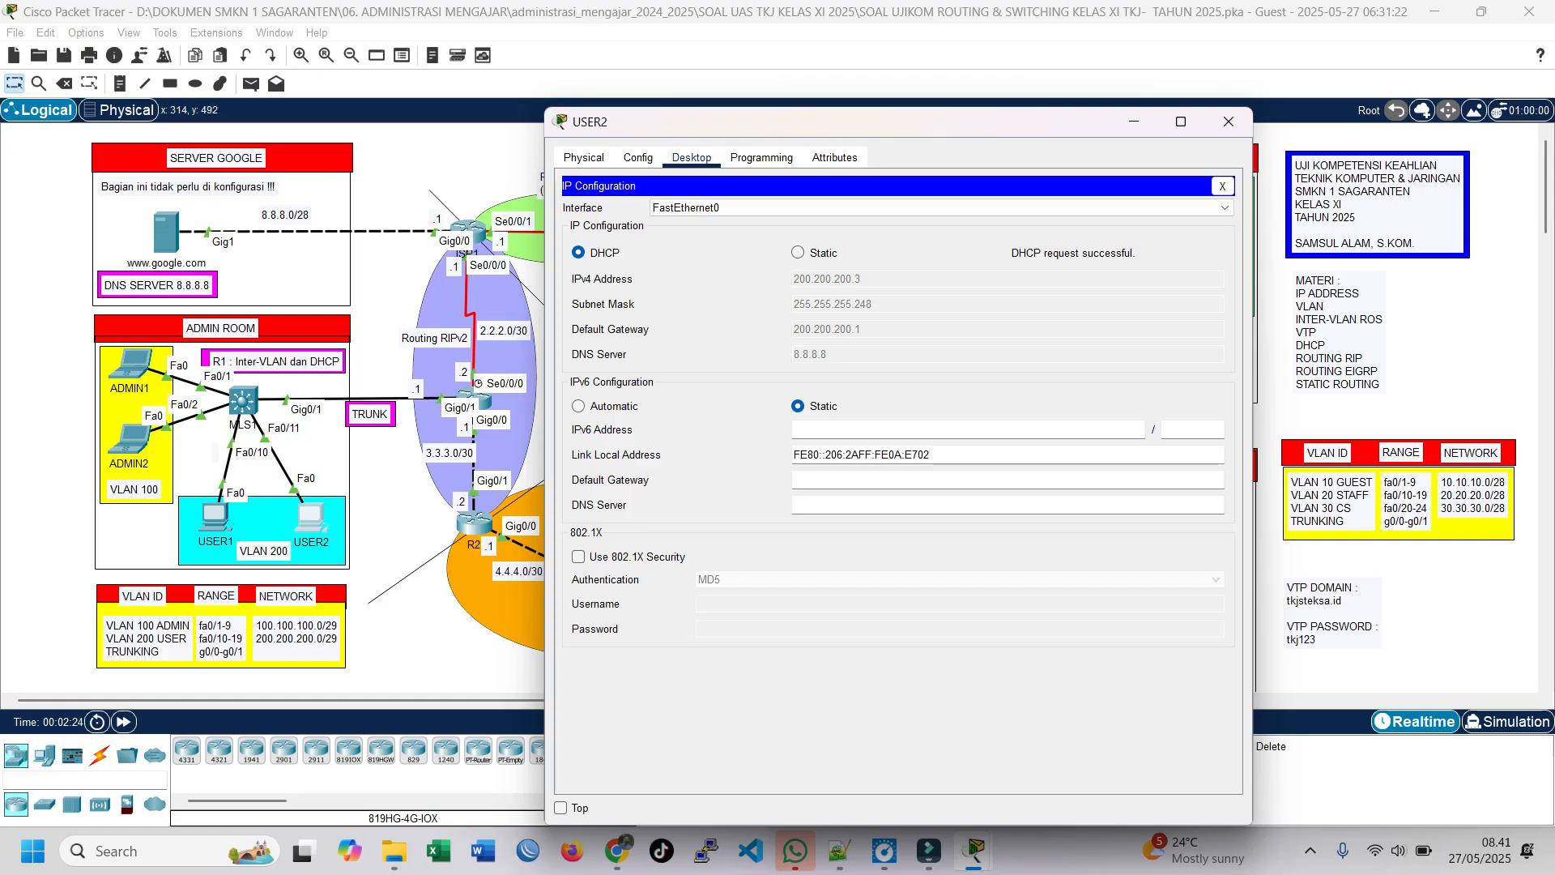
# Step: Bring up the PT Activity window with the exam instructions to check the completion status
pyautogui.click(385, 522)
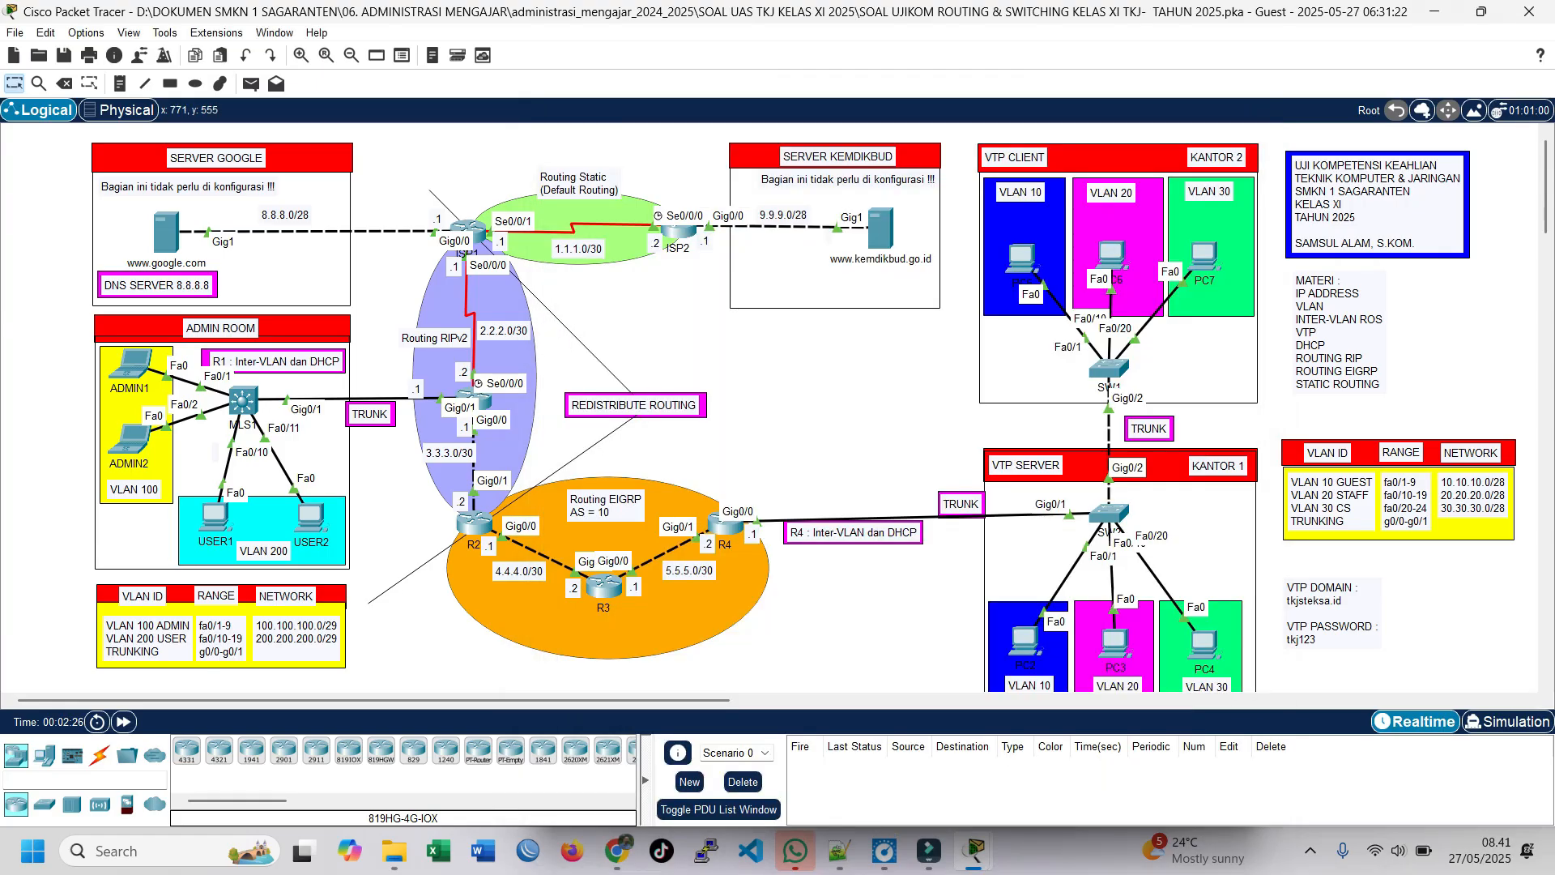
pyautogui.click(974, 851)
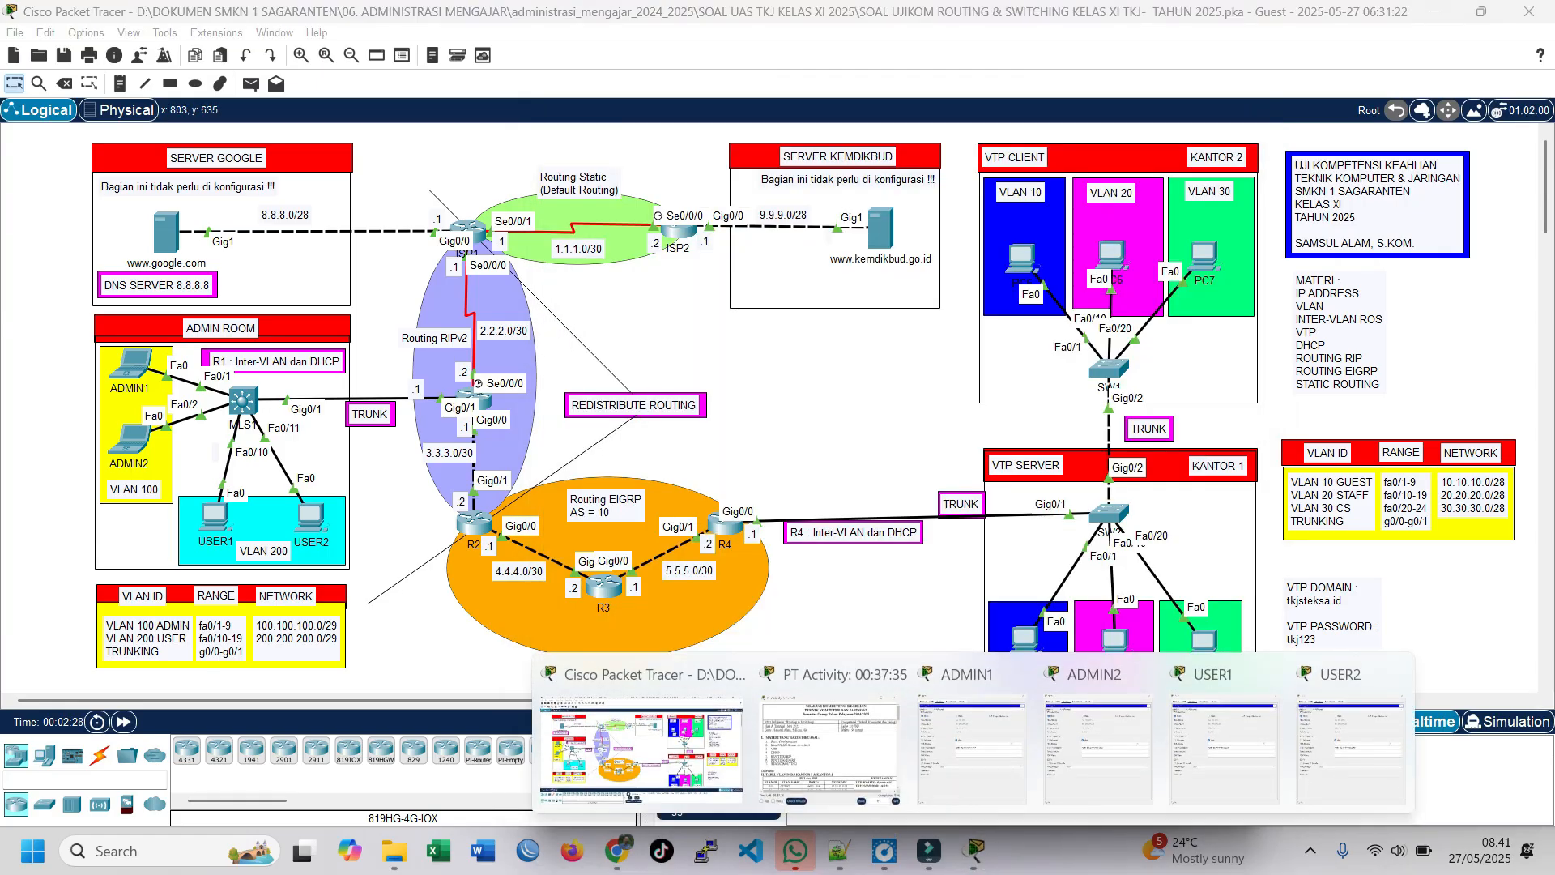
pyautogui.click(836, 745)
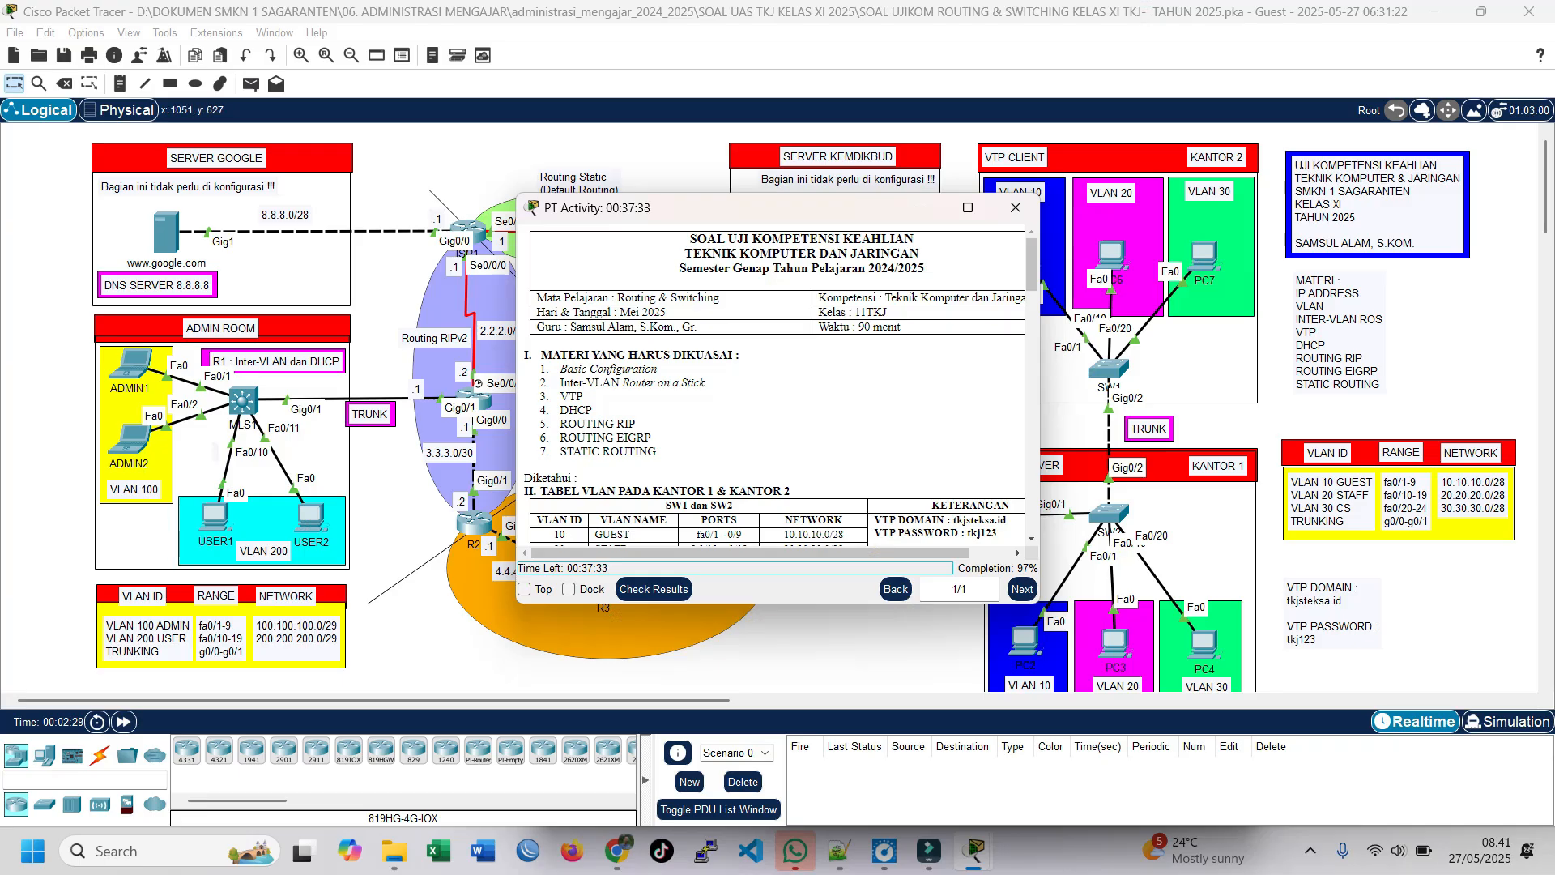
# Step: Check the activity results and examine the assessment items marked incorrect, especially R1's RIP network routes
pyautogui.moveTo(773, 209); pyautogui.dragTo(688, 181)
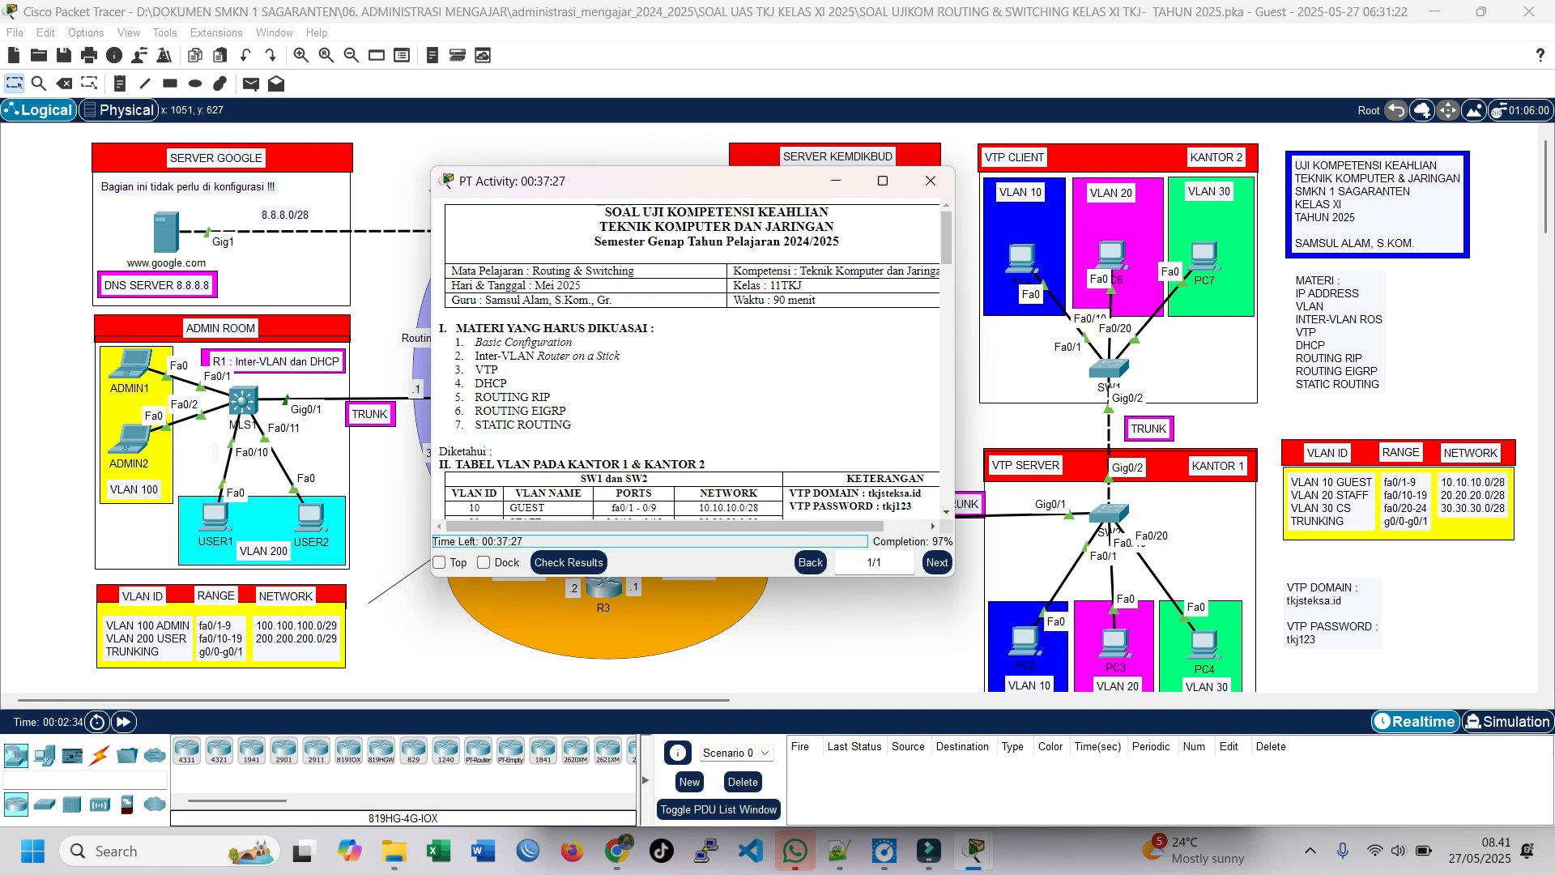
pyautogui.click(569, 563)
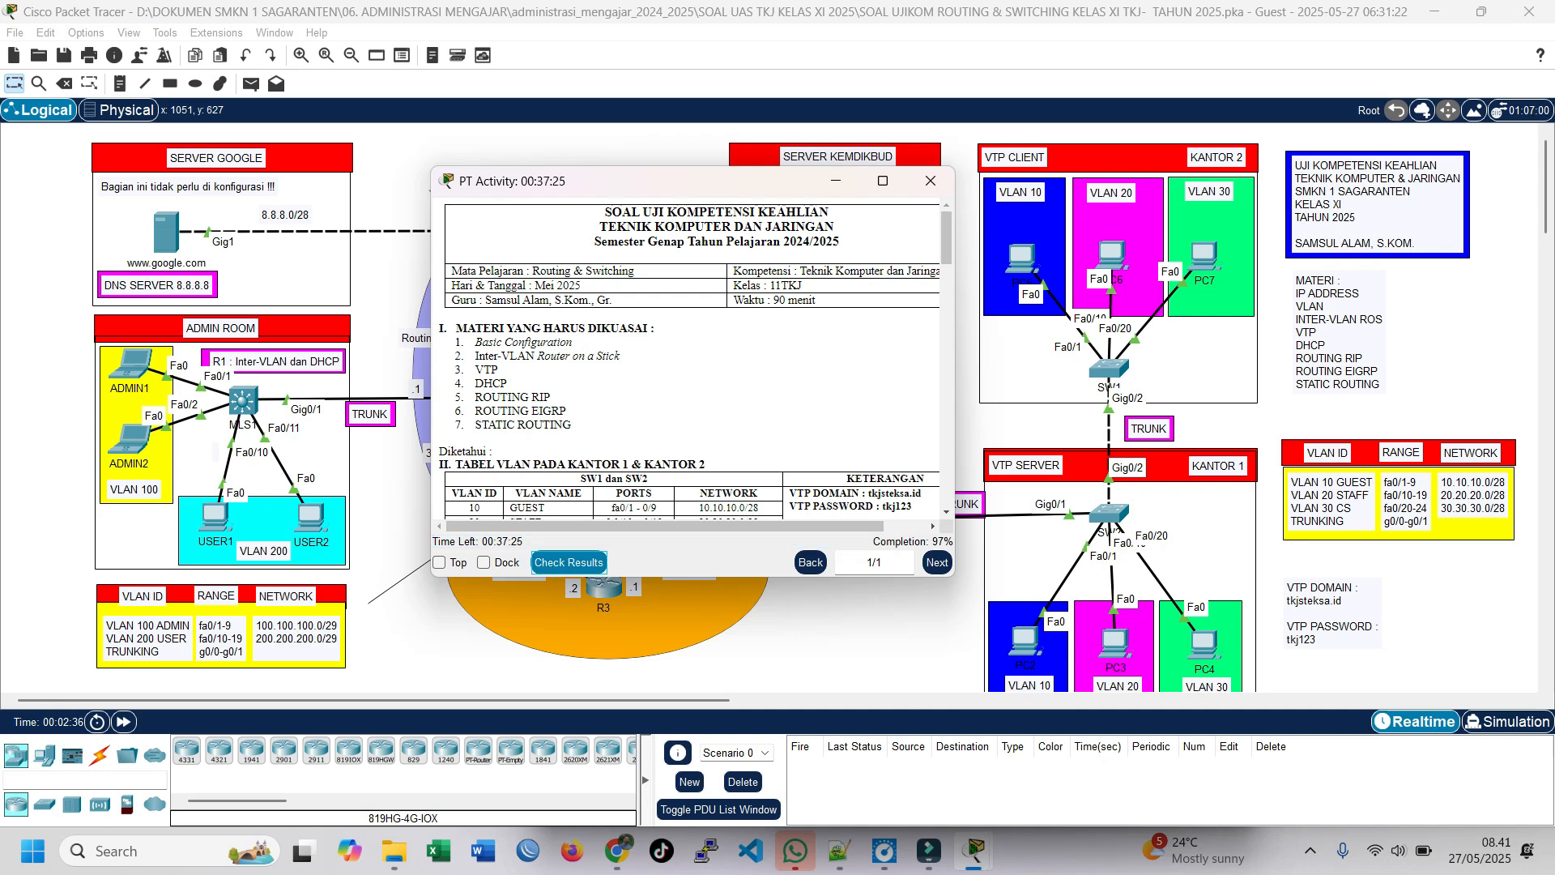
pyautogui.click(163, 125)
pyautogui.scroll(-9, 680, 486)
pyautogui.scroll(-20, 680, 486)
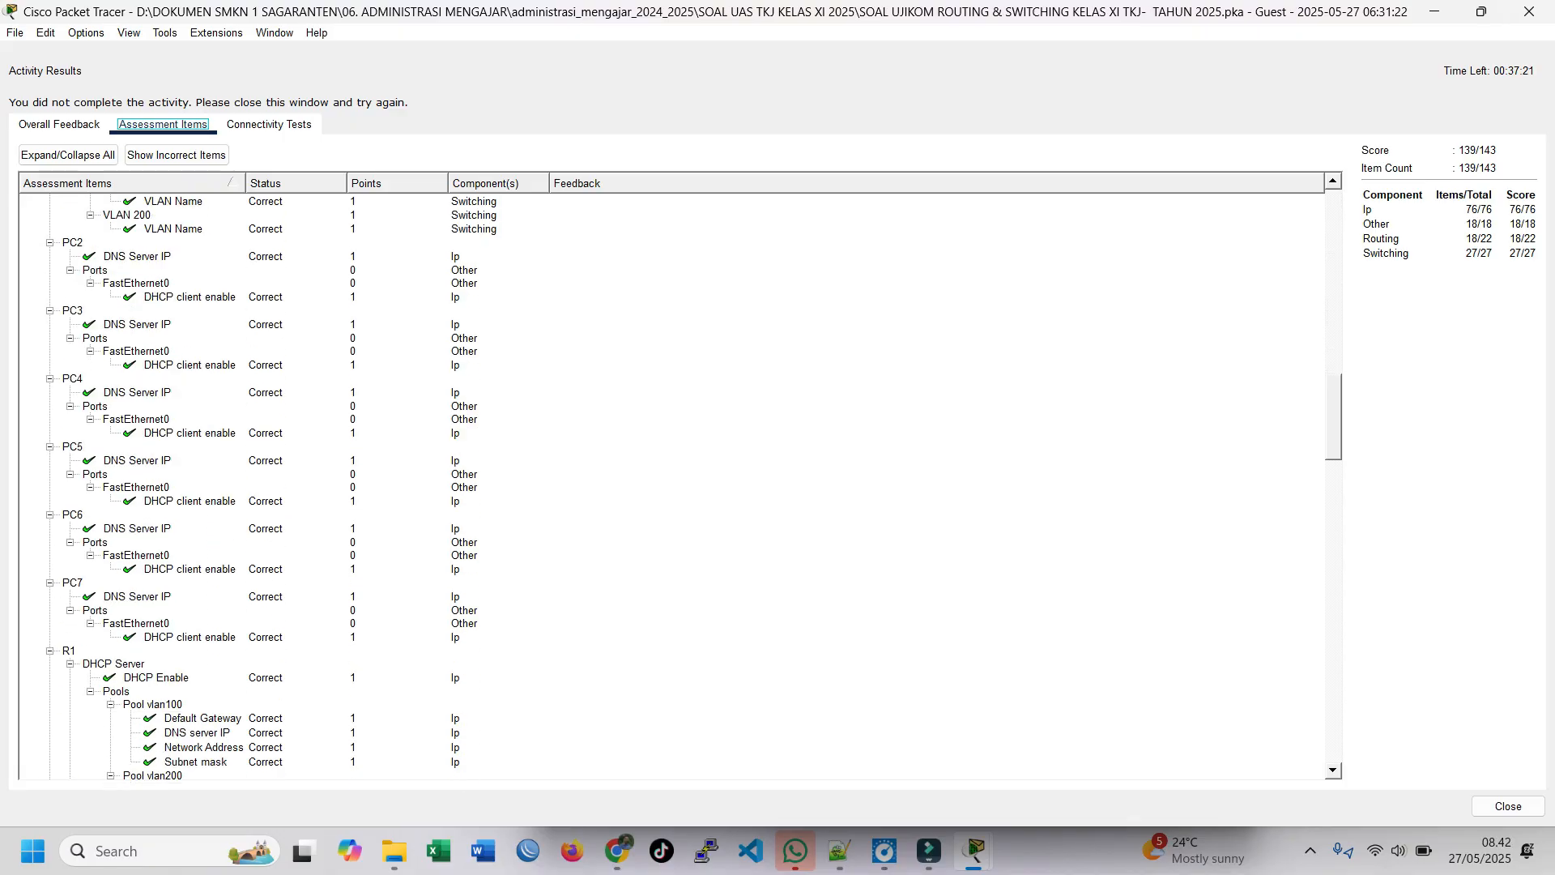
pyautogui.scroll(-4, 680, 486)
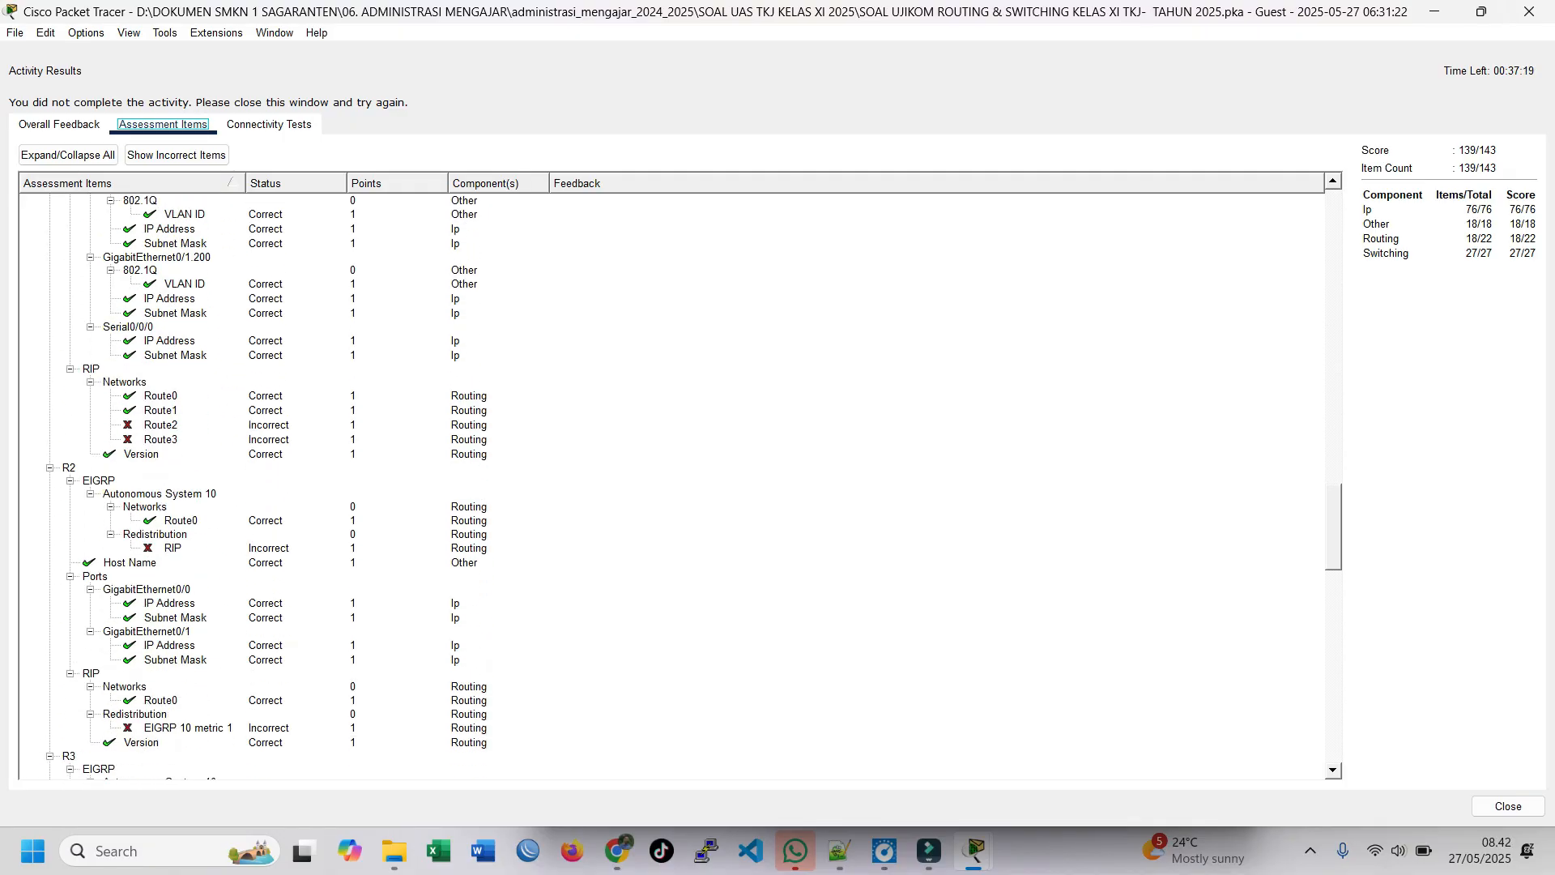
pyautogui.scroll(6, 680, 486)
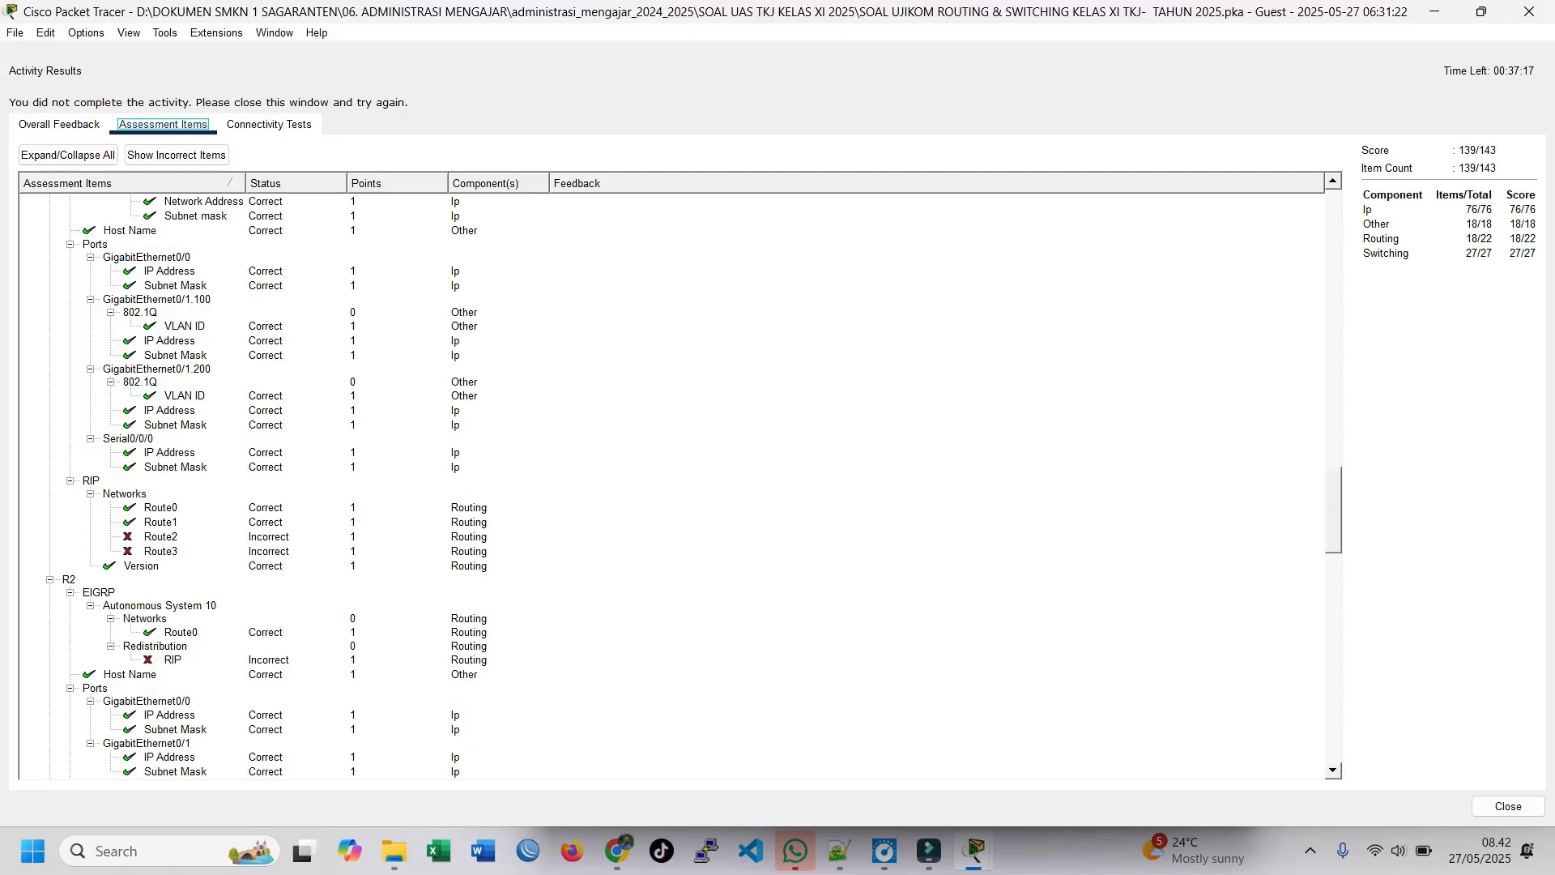
pyautogui.click(162, 608)
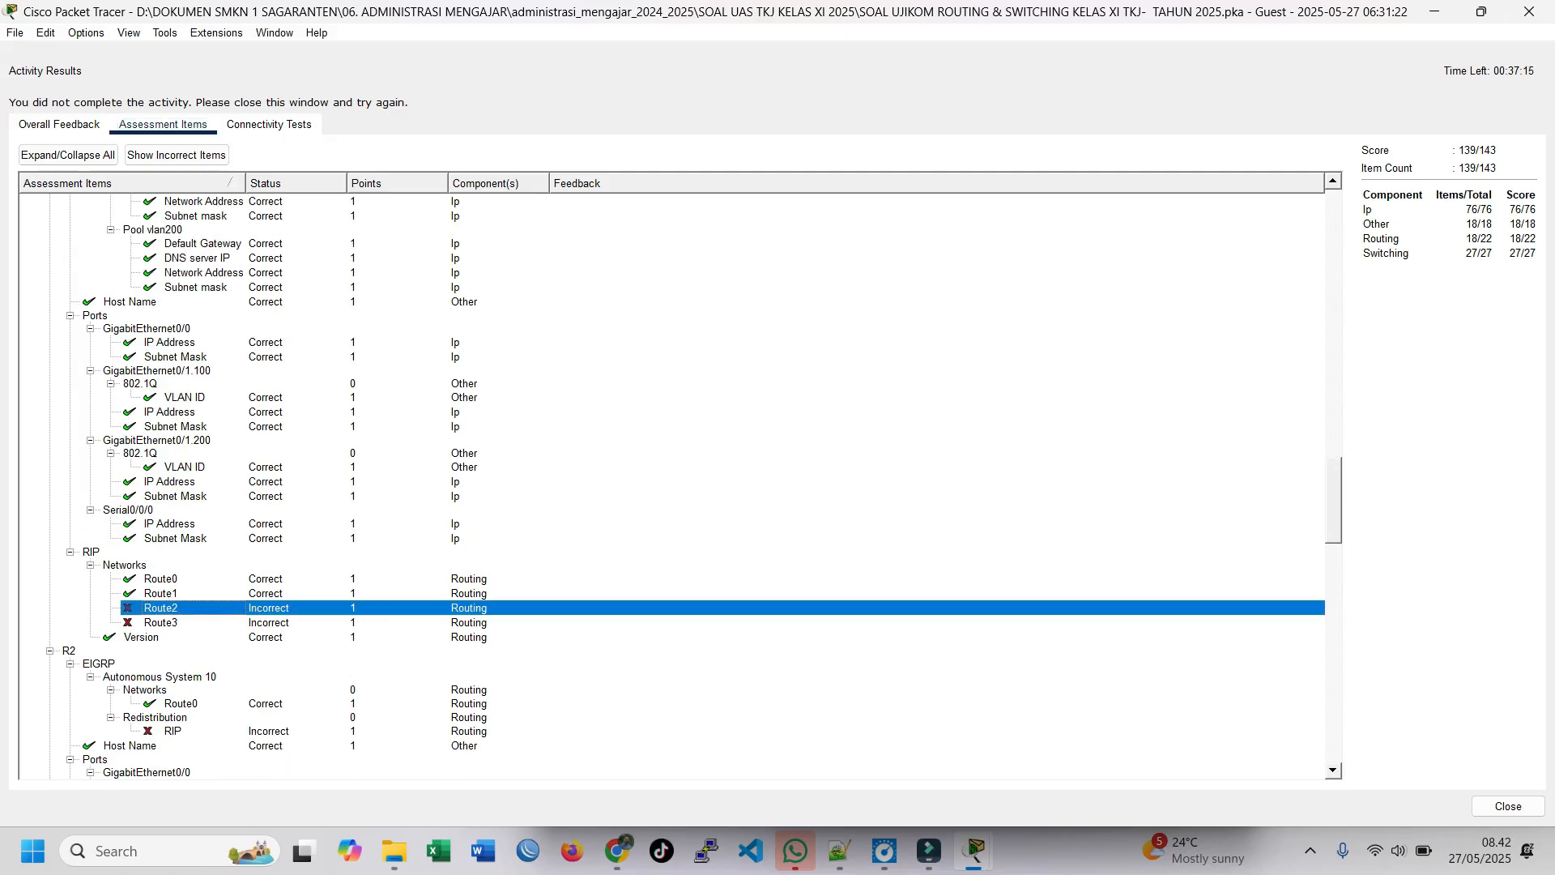
pyautogui.click(162, 623)
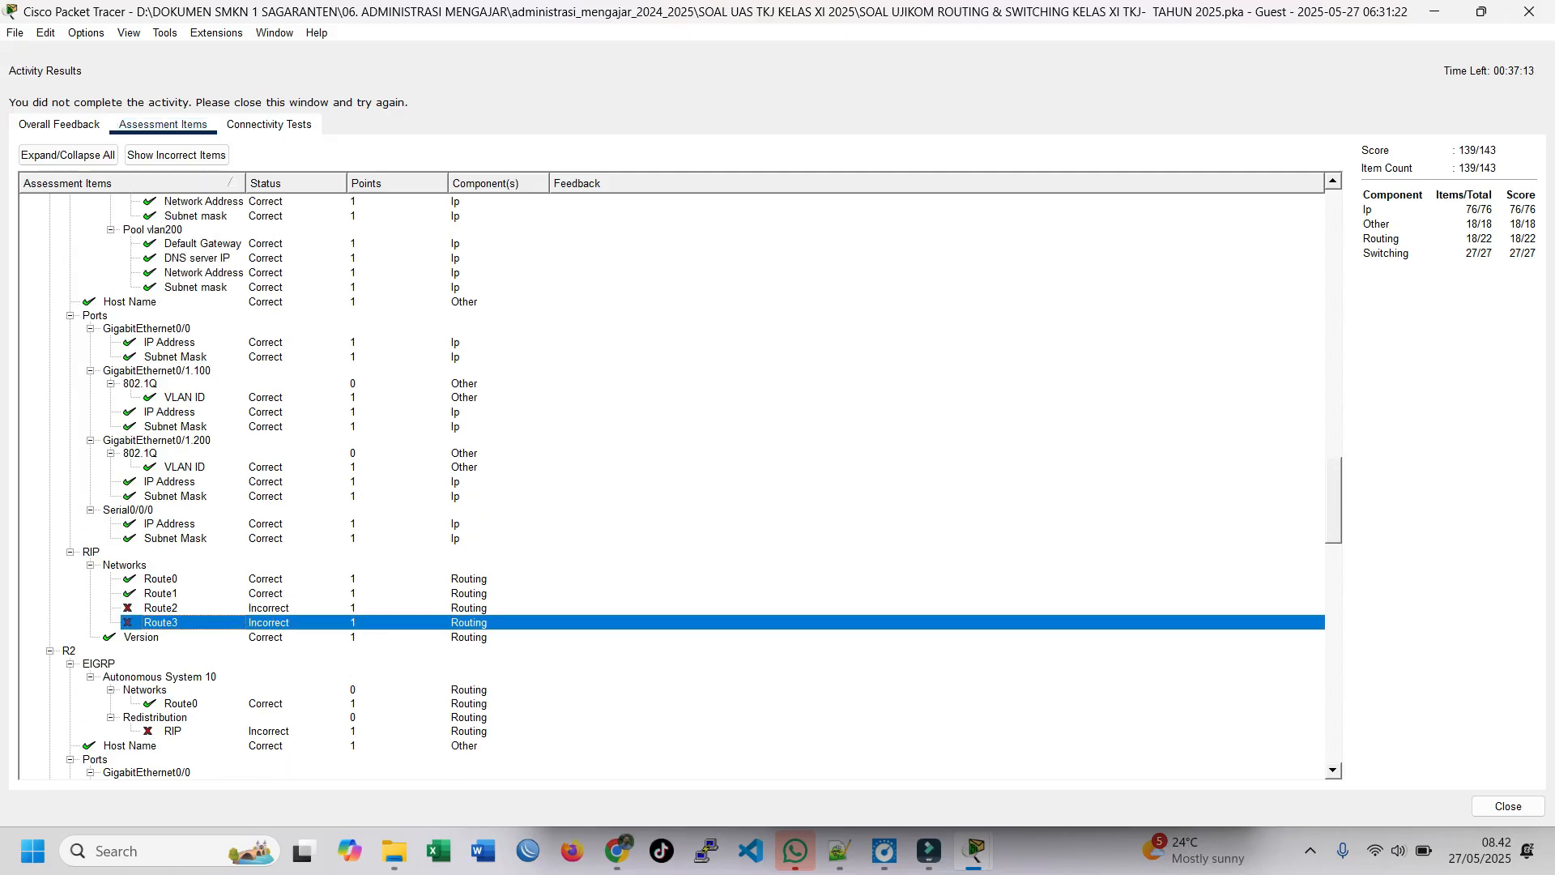
pyautogui.click(1509, 805)
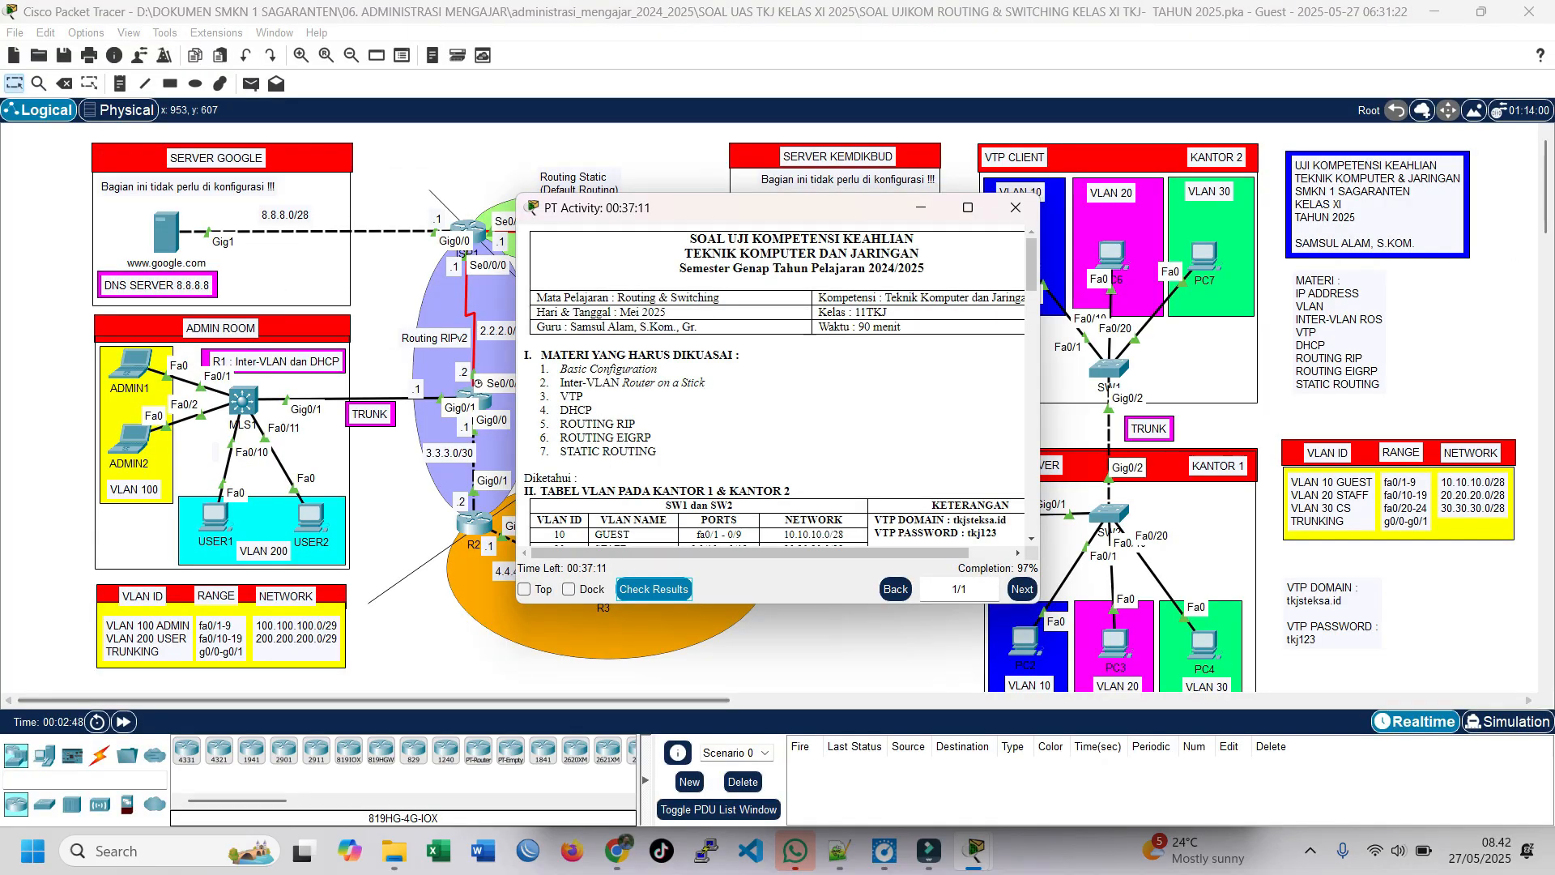
# Step: Open the command line of router R1 and enter global configuration mode
pyautogui.moveTo(607, 207); pyautogui.dragTo(752, 199)
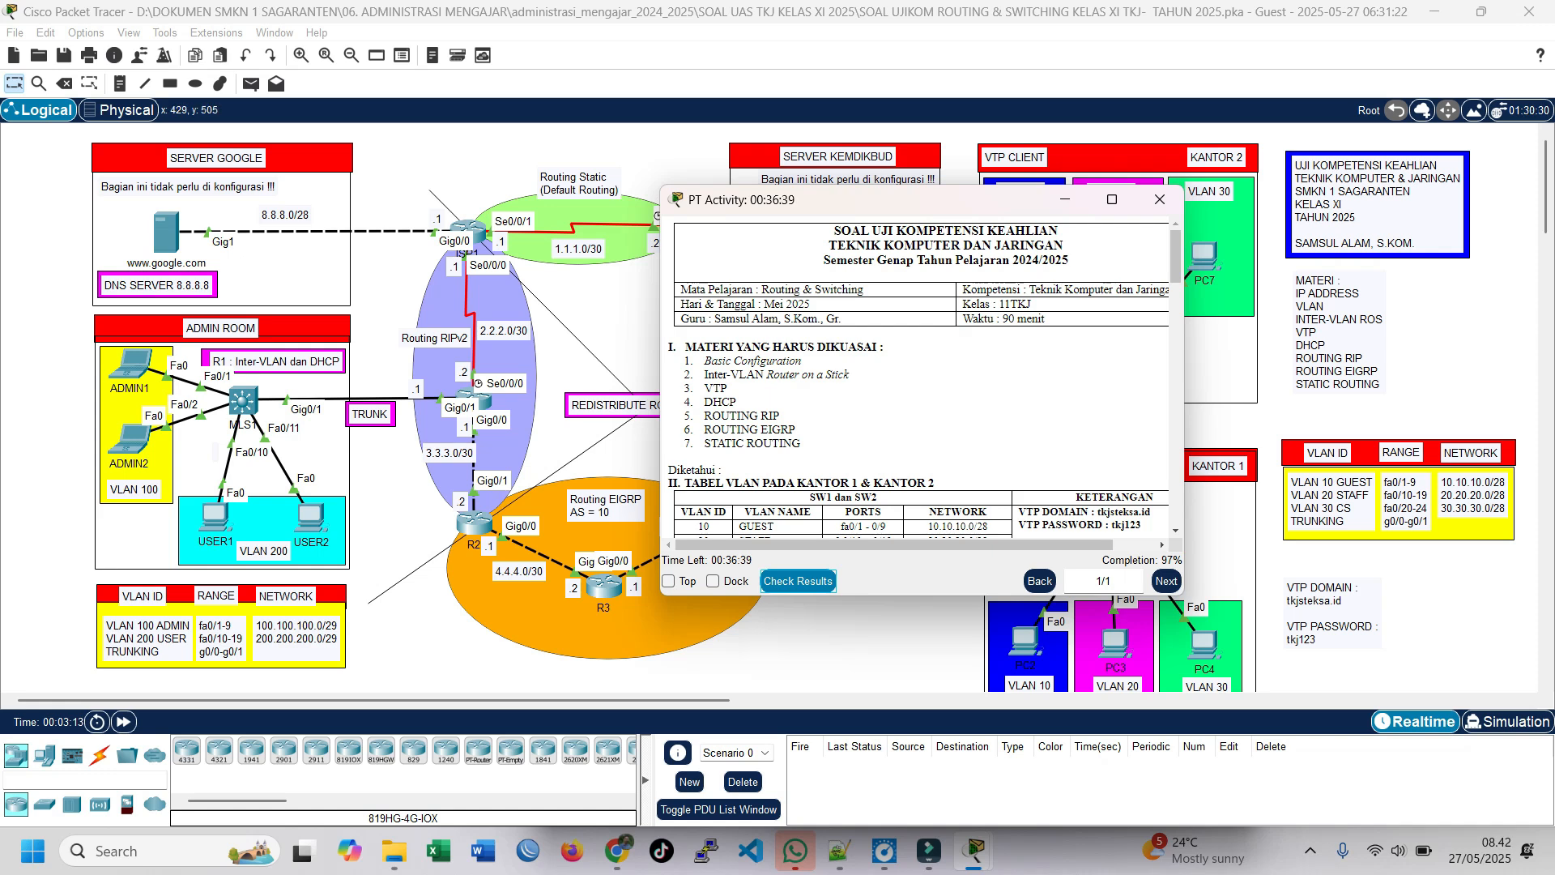
pyautogui.click(482, 397)
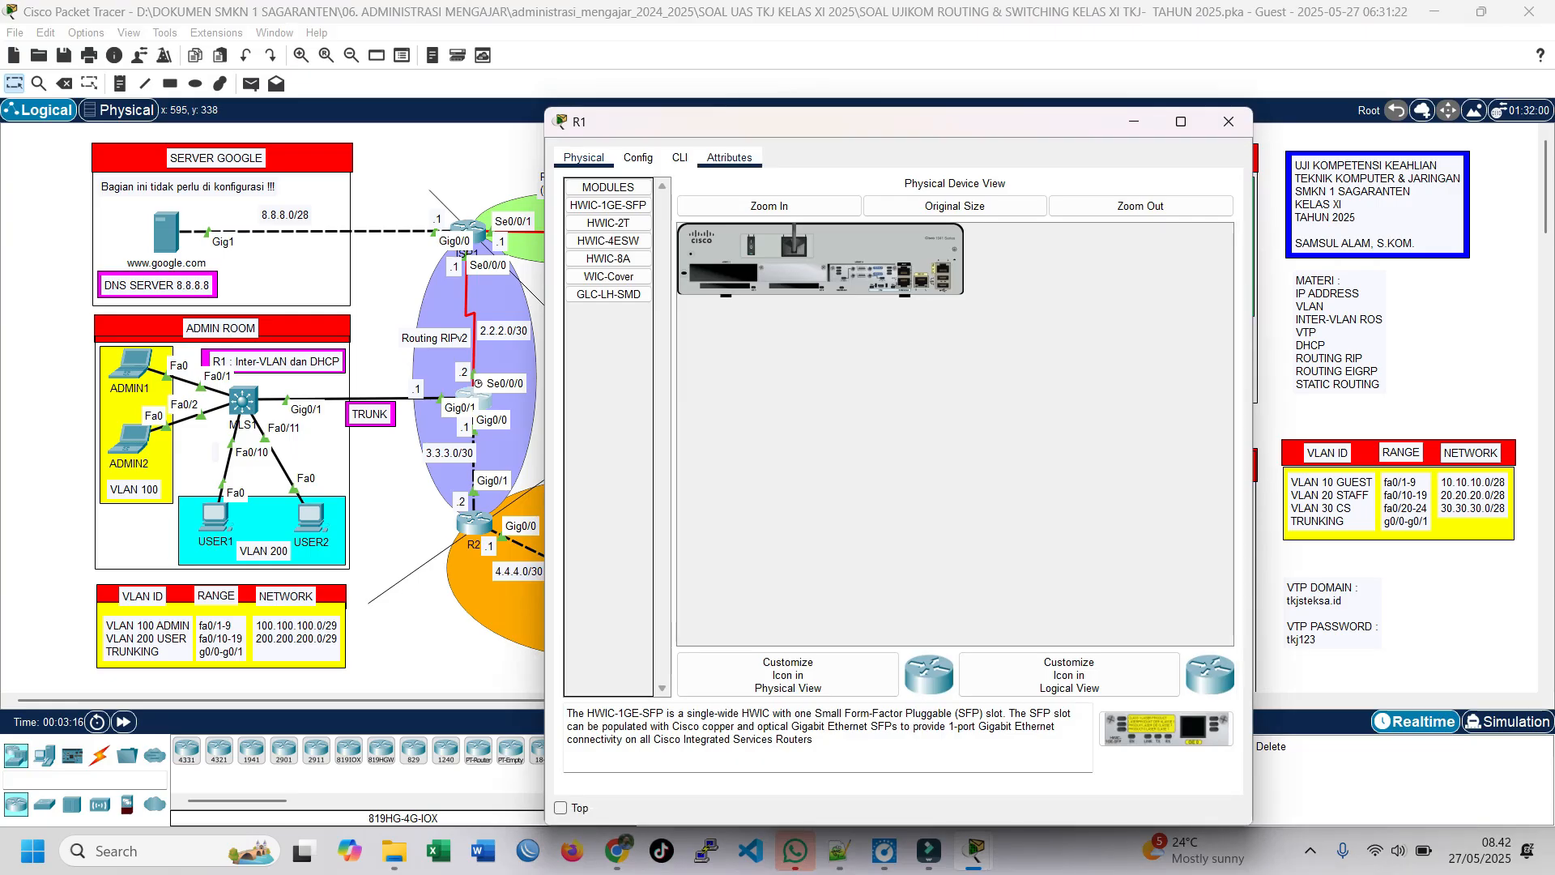
pyautogui.click(679, 157)
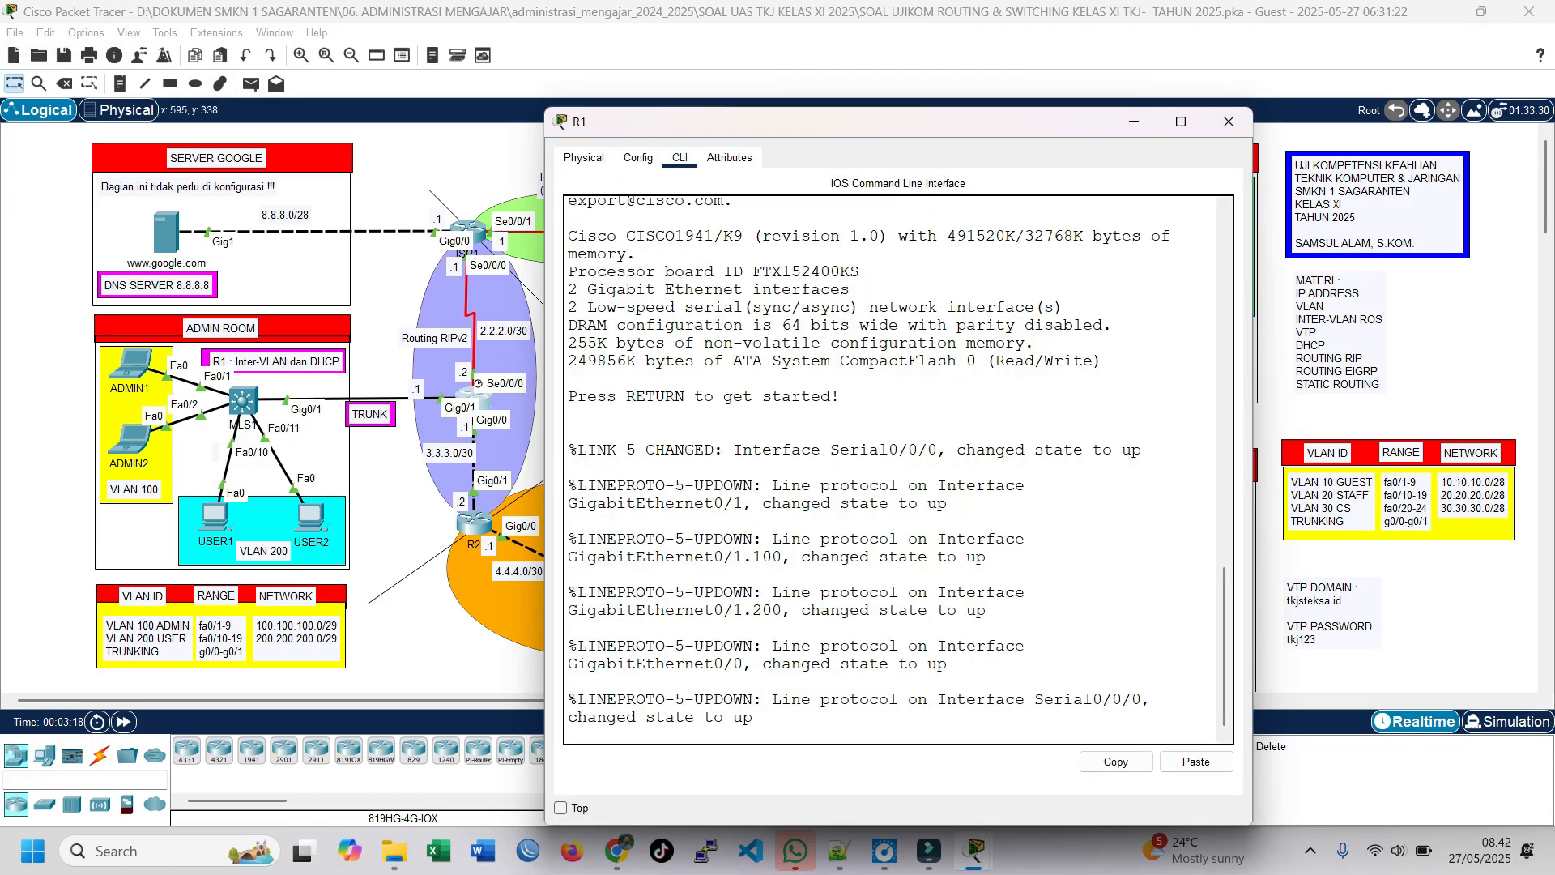
pyautogui.press('Return')
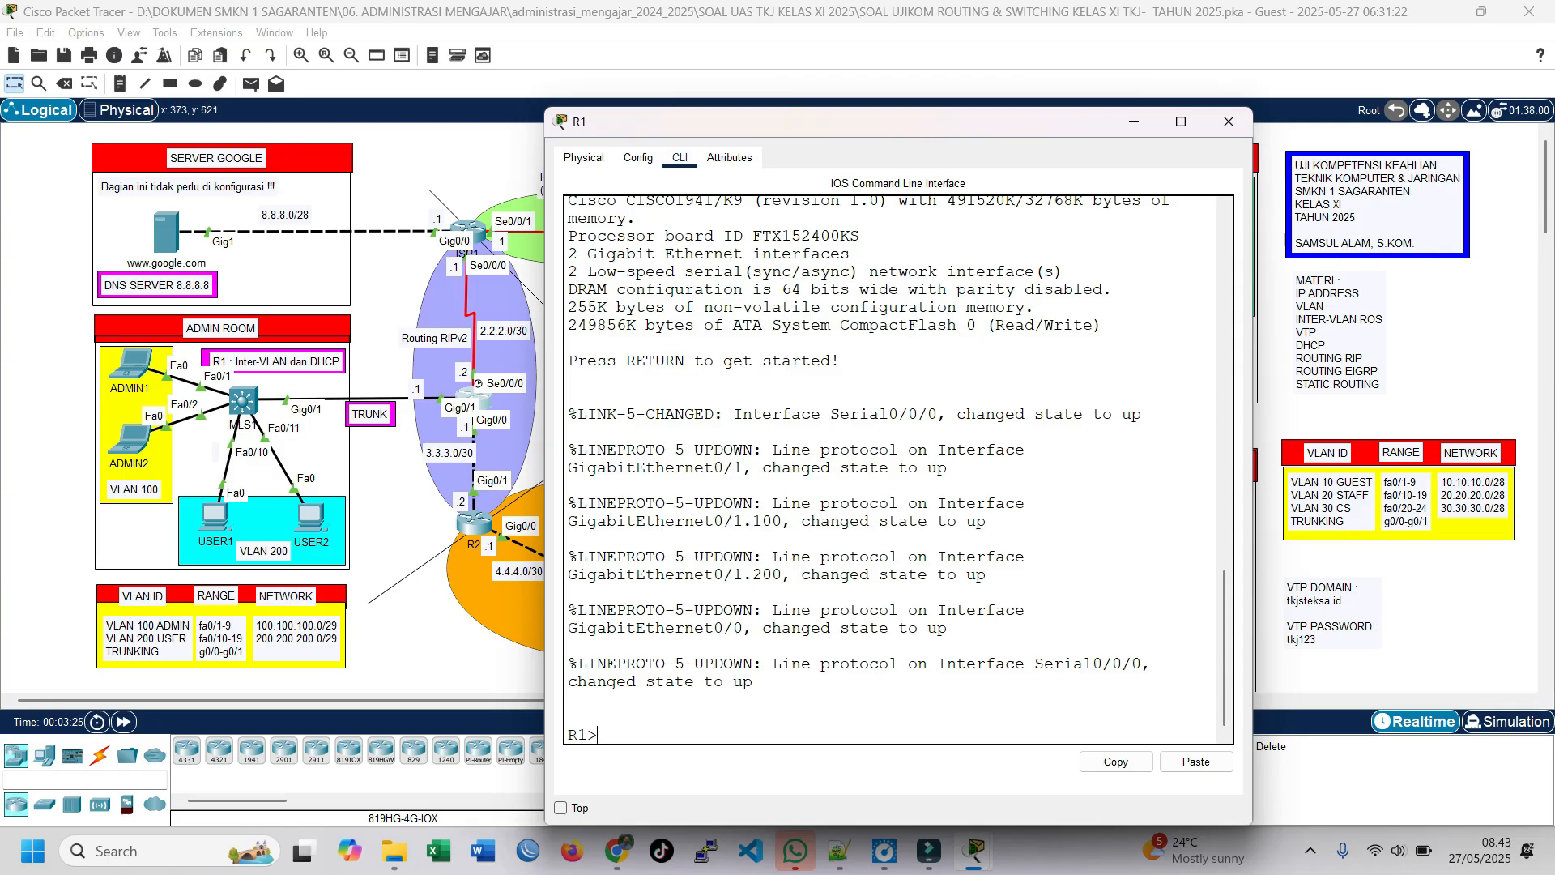
pyautogui.write('en')
pyautogui.press('Return')
pyautogui.write('conf t')
pyautogui.press('Return')
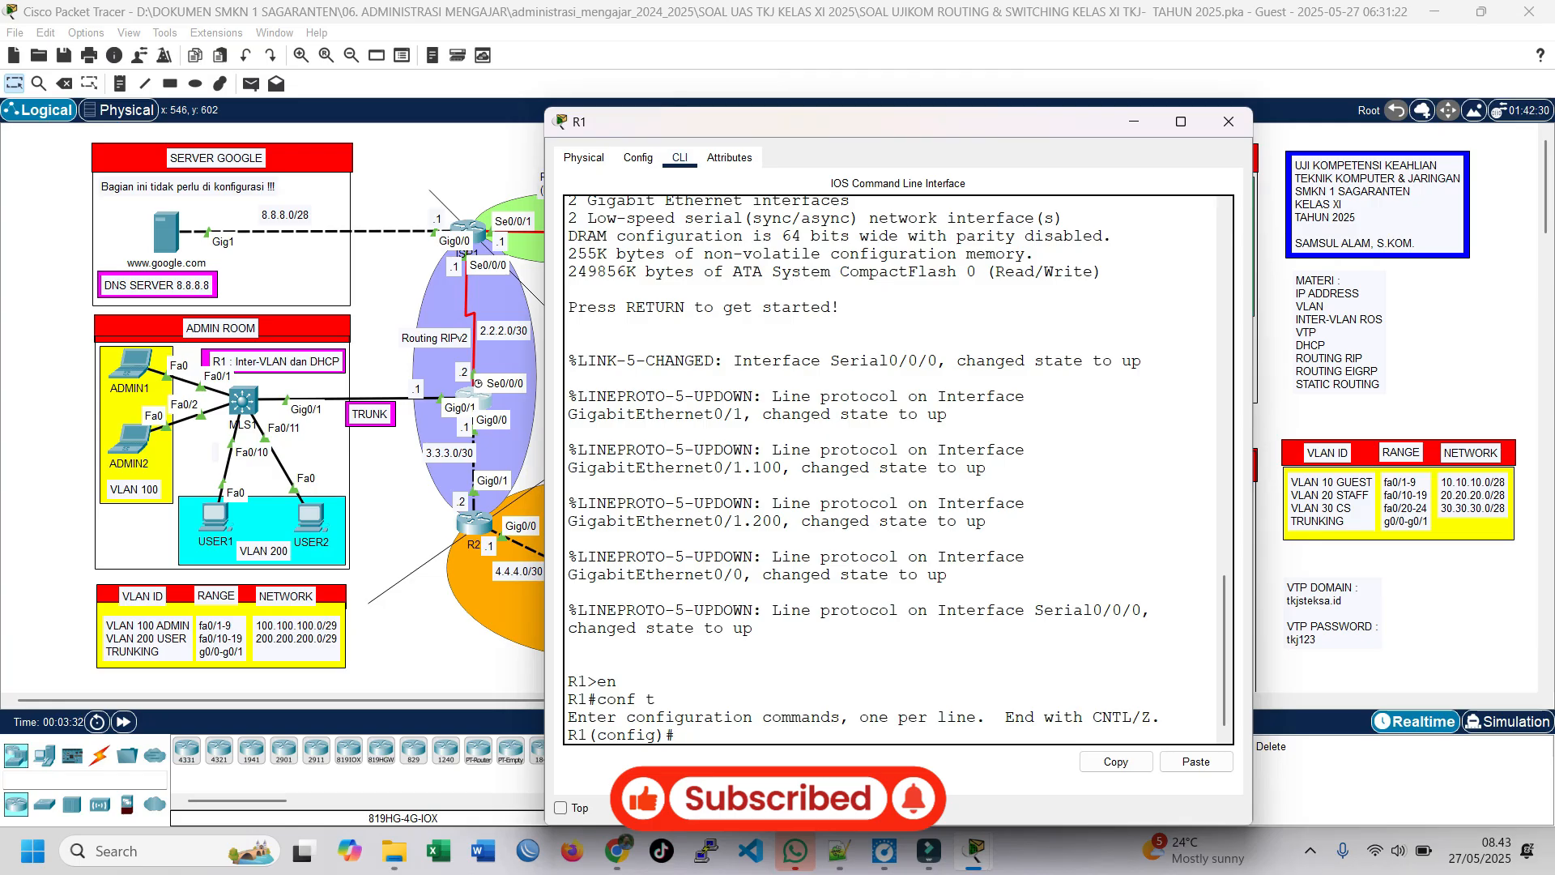
# Step: Enter RIP routing configuration on R1 and set the protocol to version 2
pyautogui.write('router')
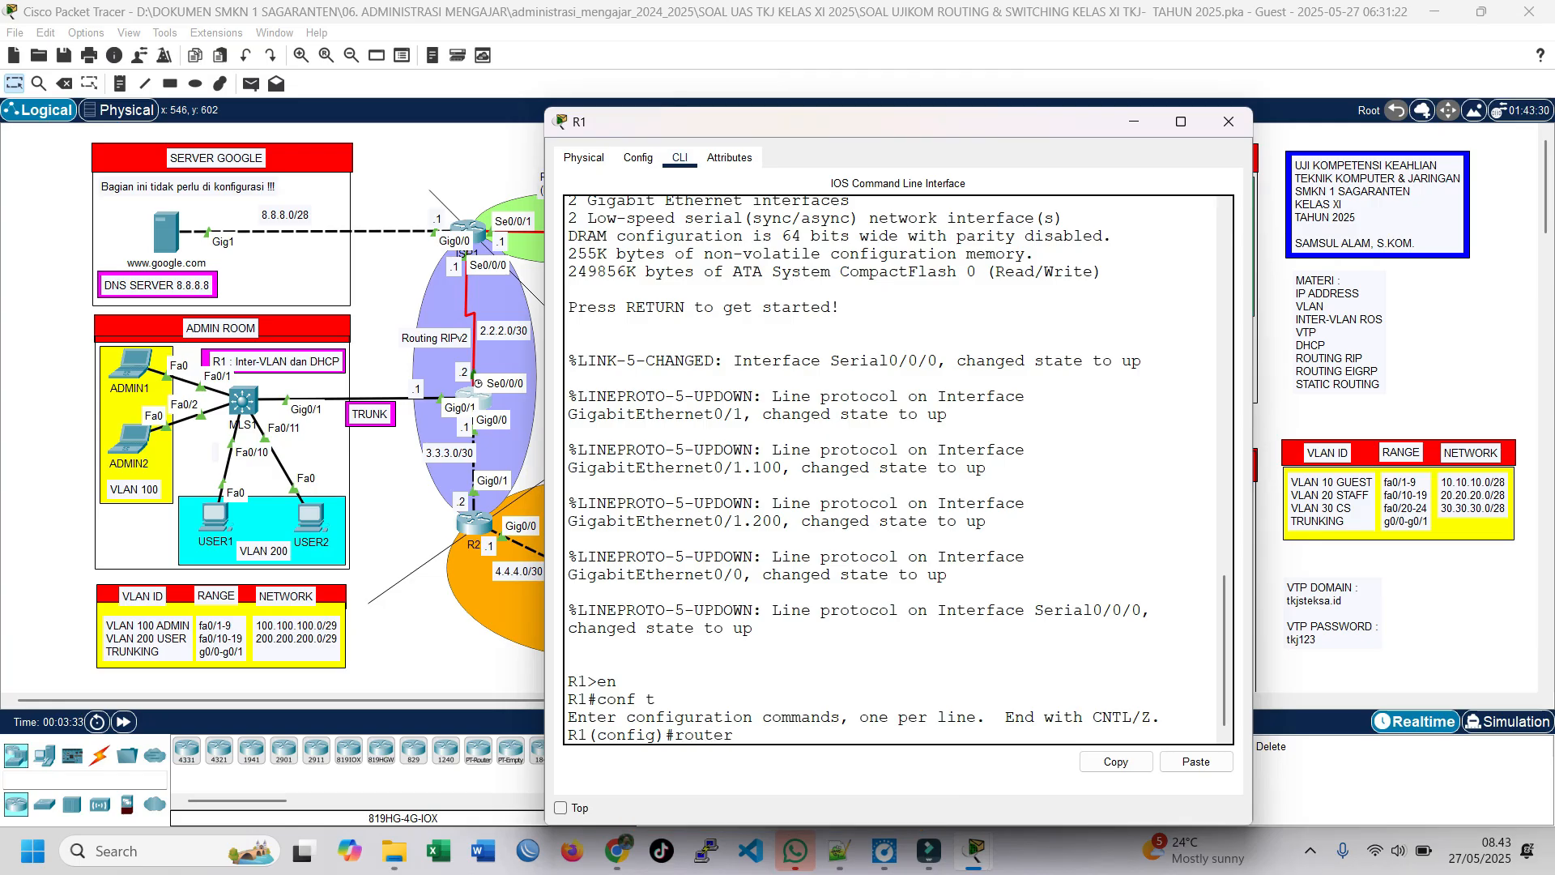
pyautogui.write(' rip')
pyautogui.press('Return')
pyautogui.write('ver')
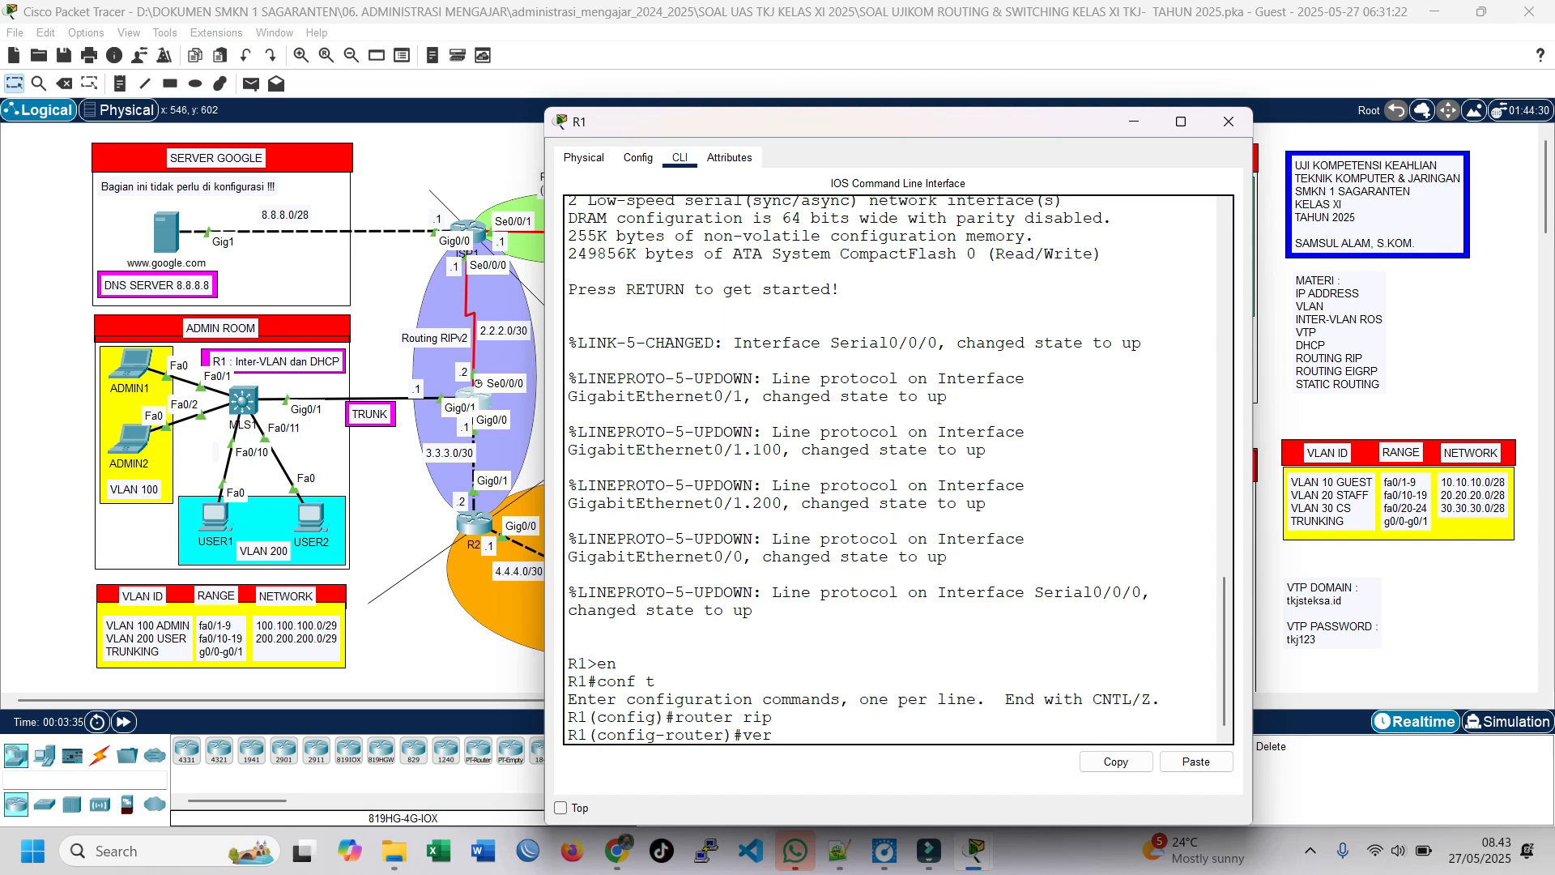
pyautogui.write(' 2')
pyautogui.press('Return')
# Step: Advertise the networks 100.100.100.0 and 200.200.200.0 in R1's RIP configuration
pyautogui.write('net 100.100.100.0')
pyautogui.press('Return')
pyautogui.write('net')
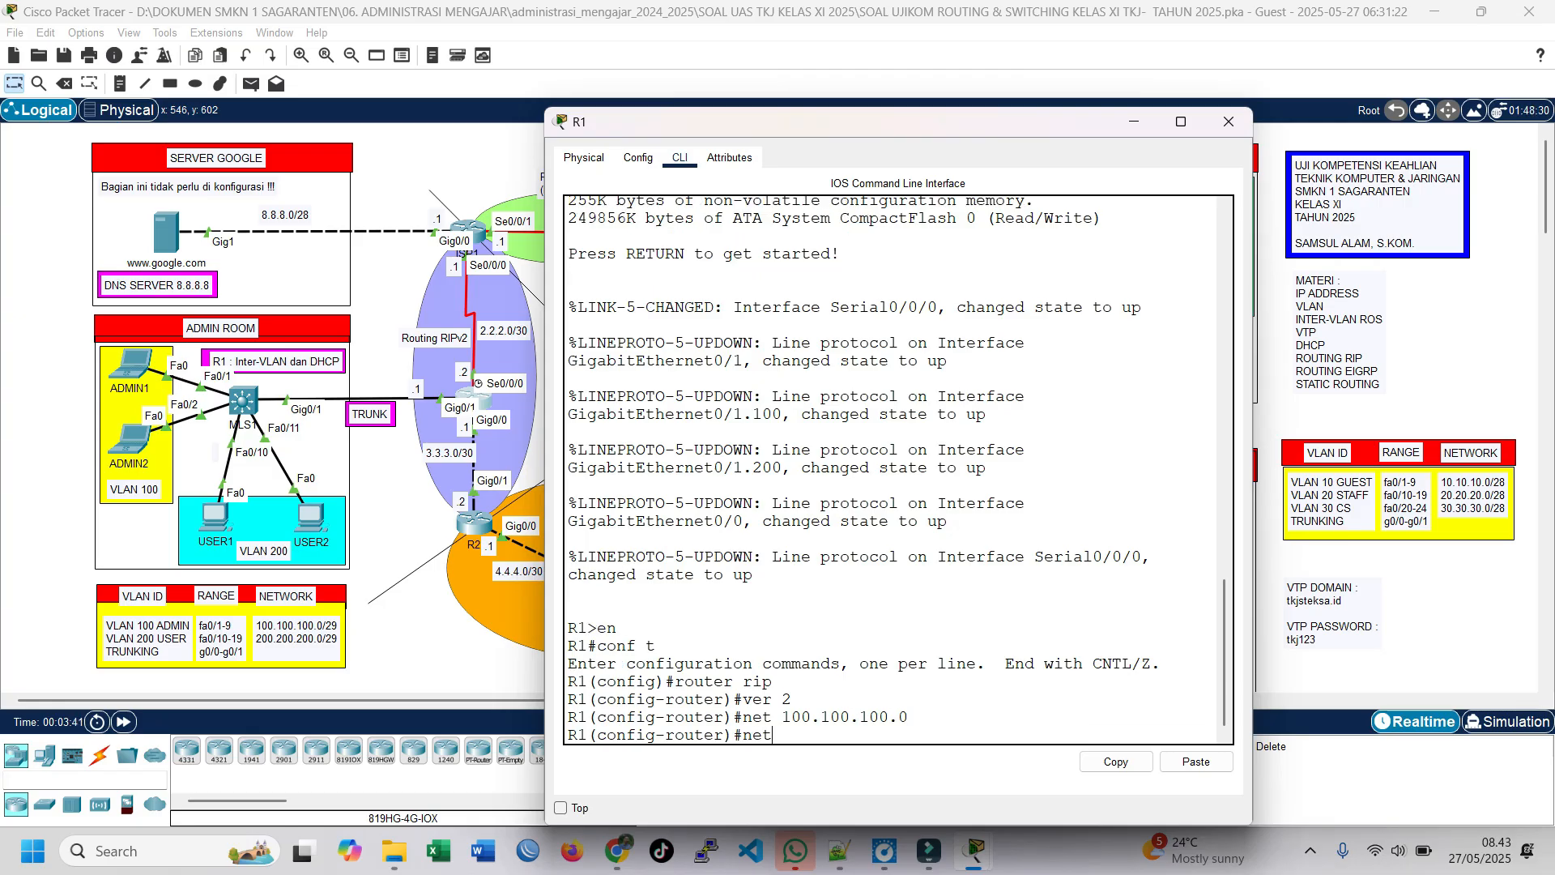
pyautogui.write(' 200.200.200.0')
pyautogui.press('Return')
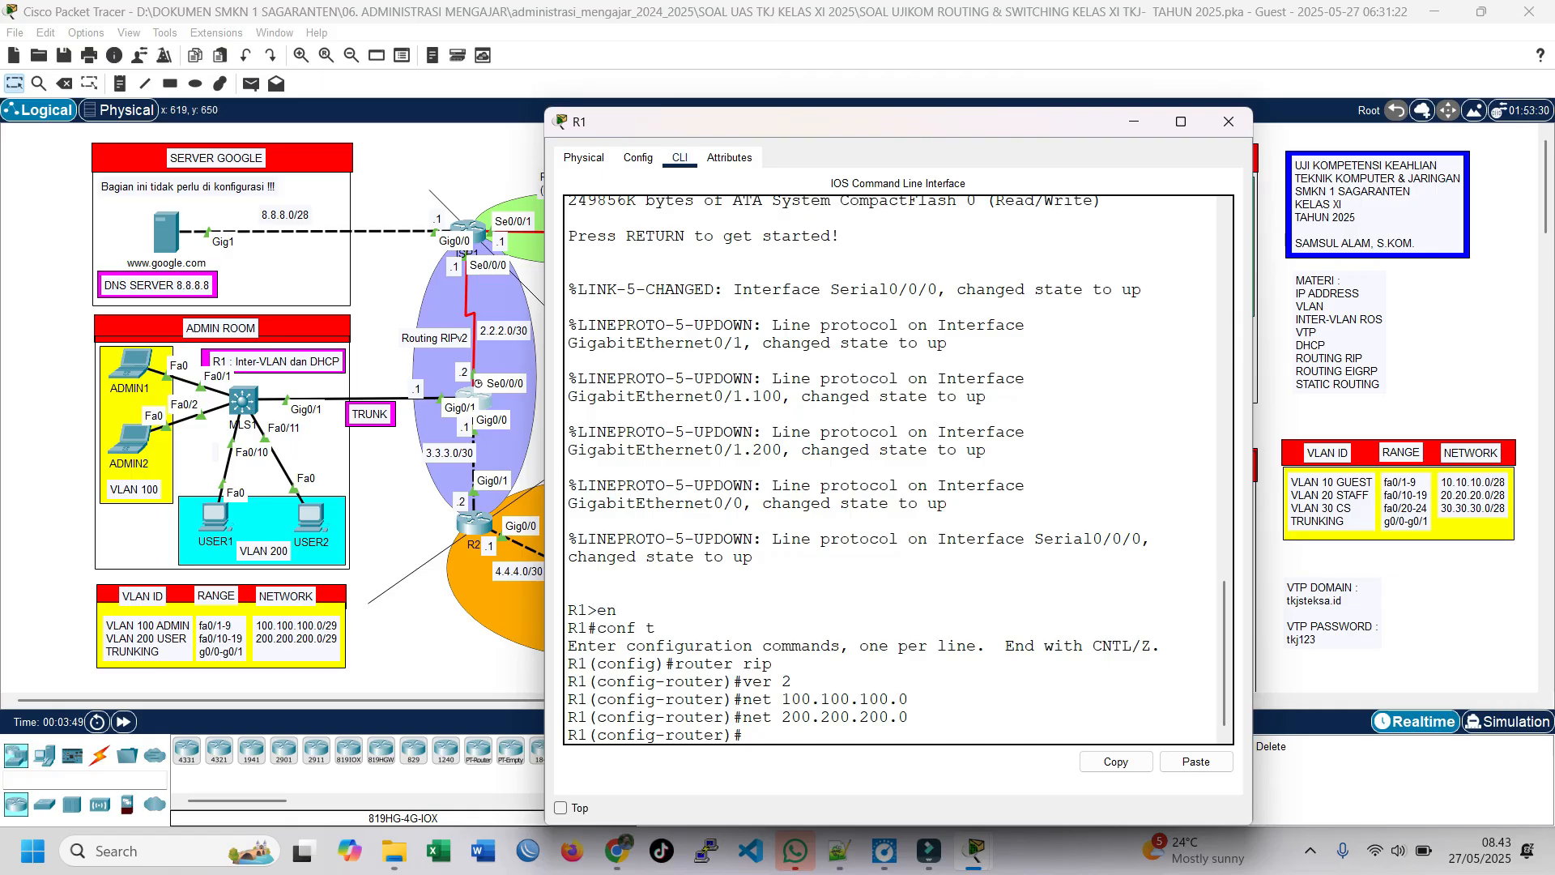
# Step: Bring up the PT Activity window to check the completion percentage, and return to the topology
pyautogui.click(975, 851)
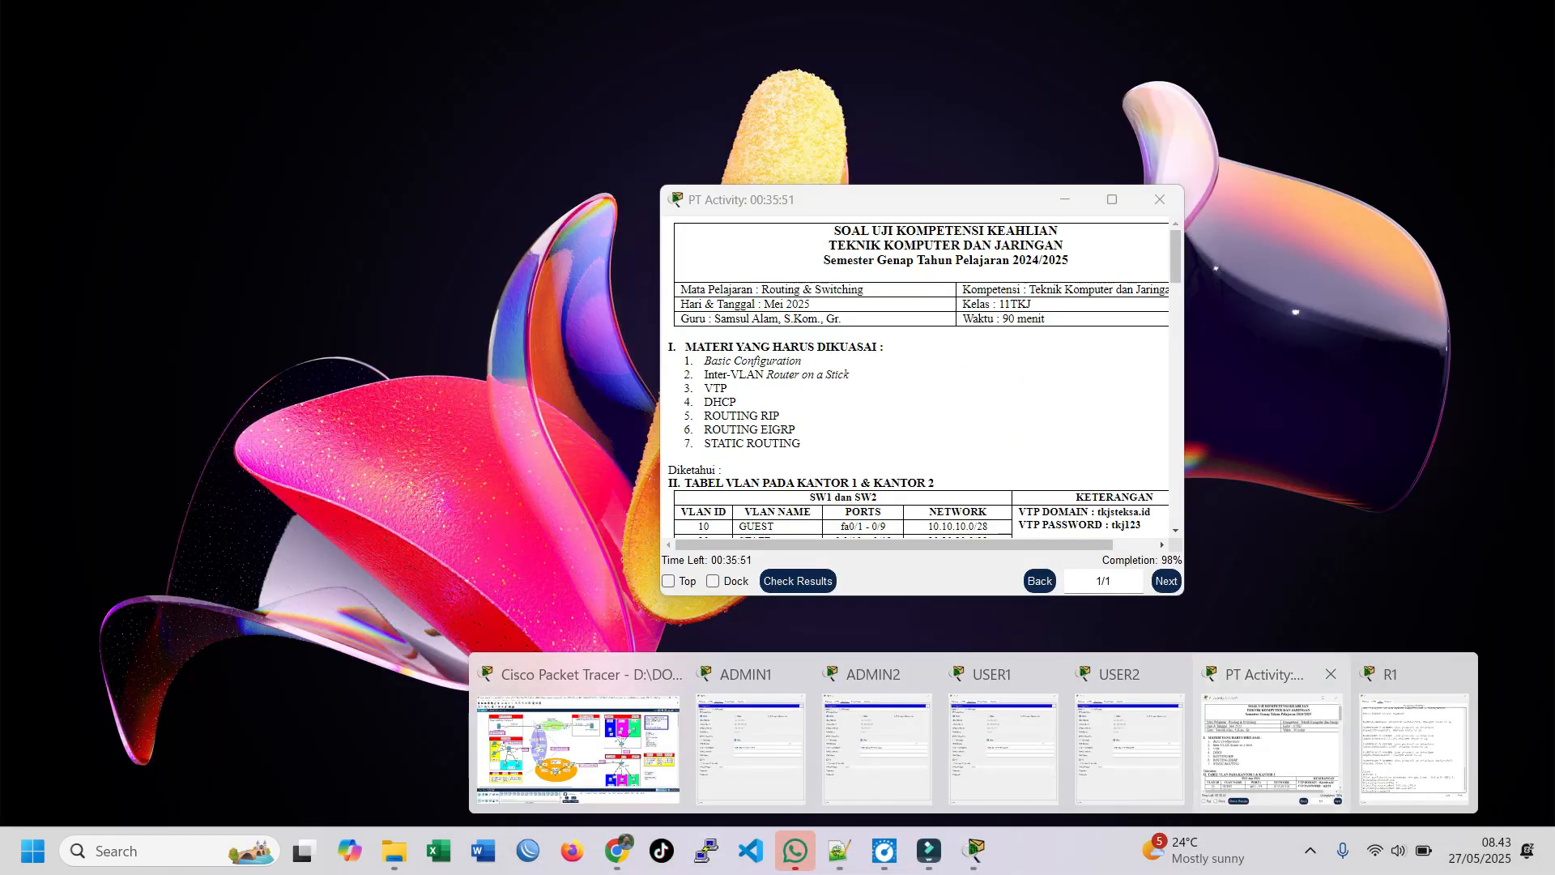
pyautogui.click(1272, 749)
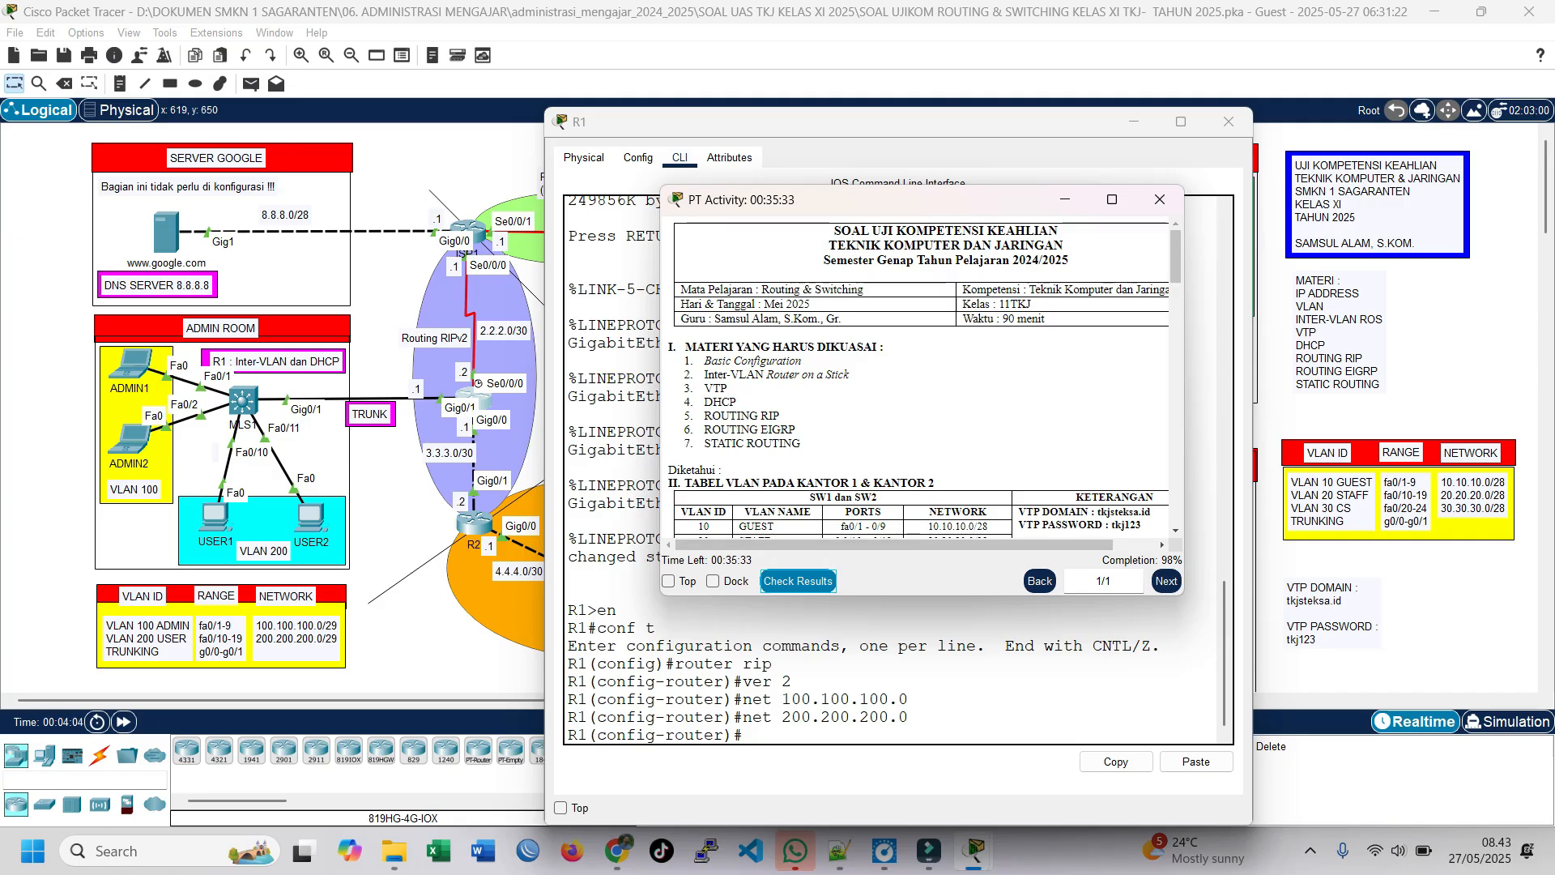
pyautogui.click(207, 382)
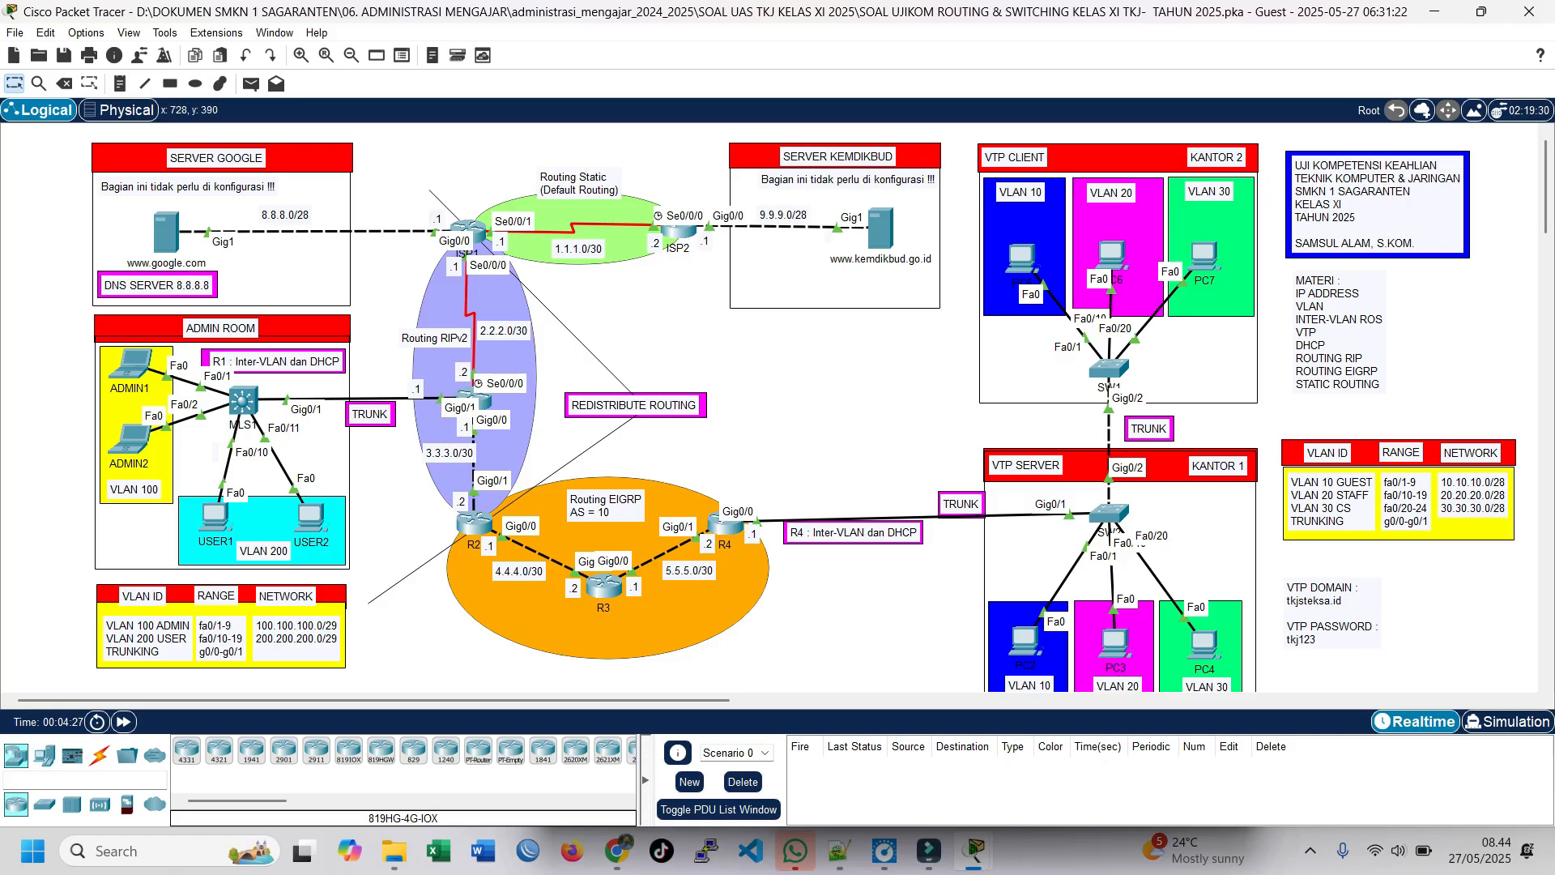
# Step: Open the Web Browser on PC5 in VLAN 10 of KANTOR 2
pyautogui.click(1021, 258)
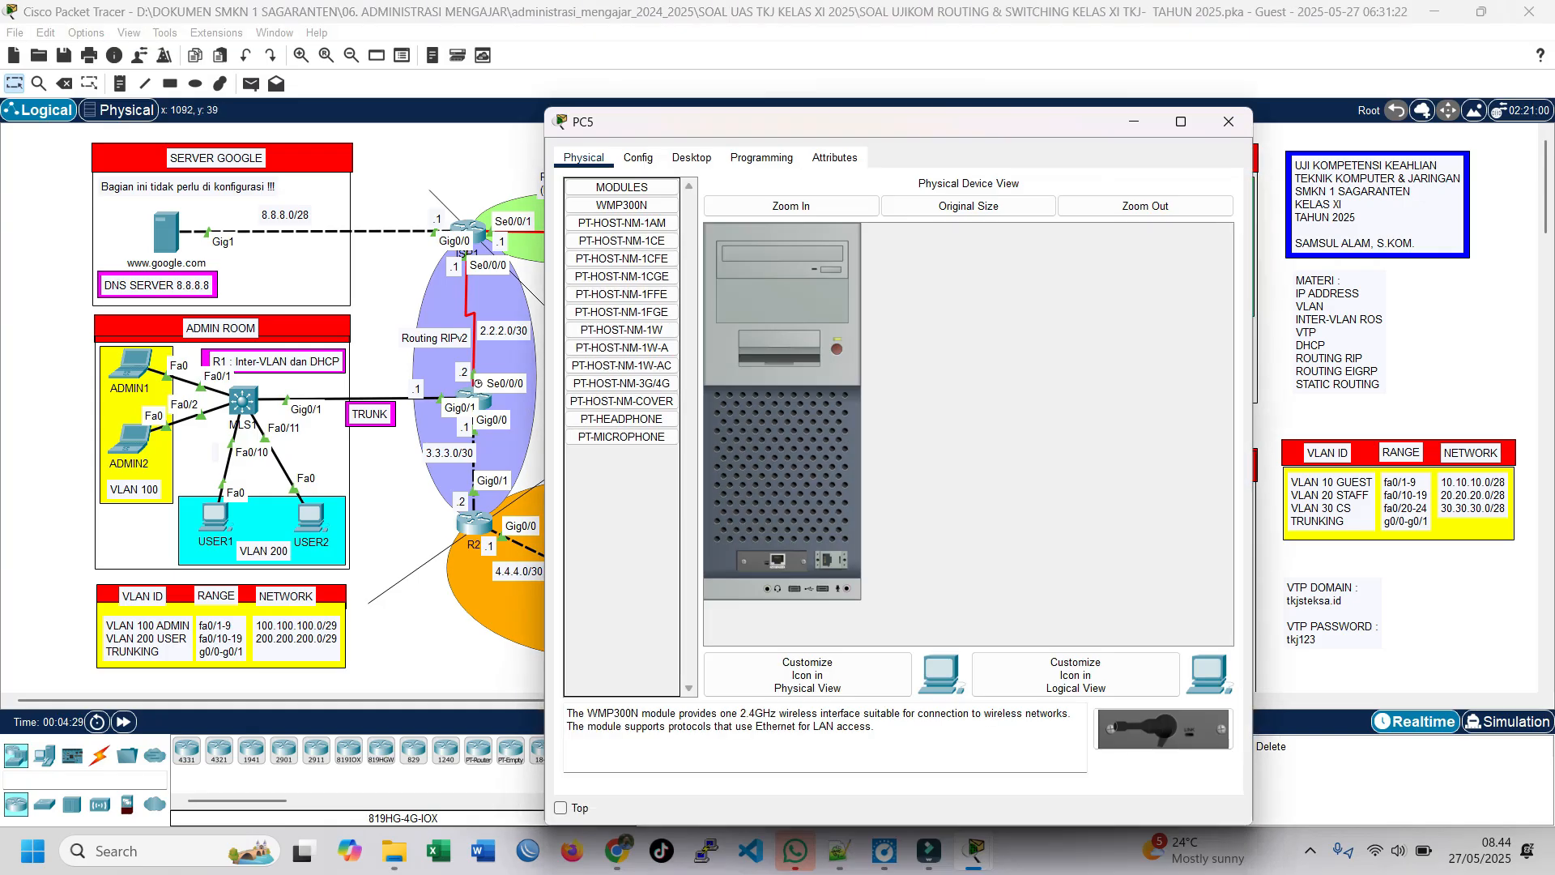
pyautogui.moveTo(748, 180); pyautogui.dragTo(953, 124)
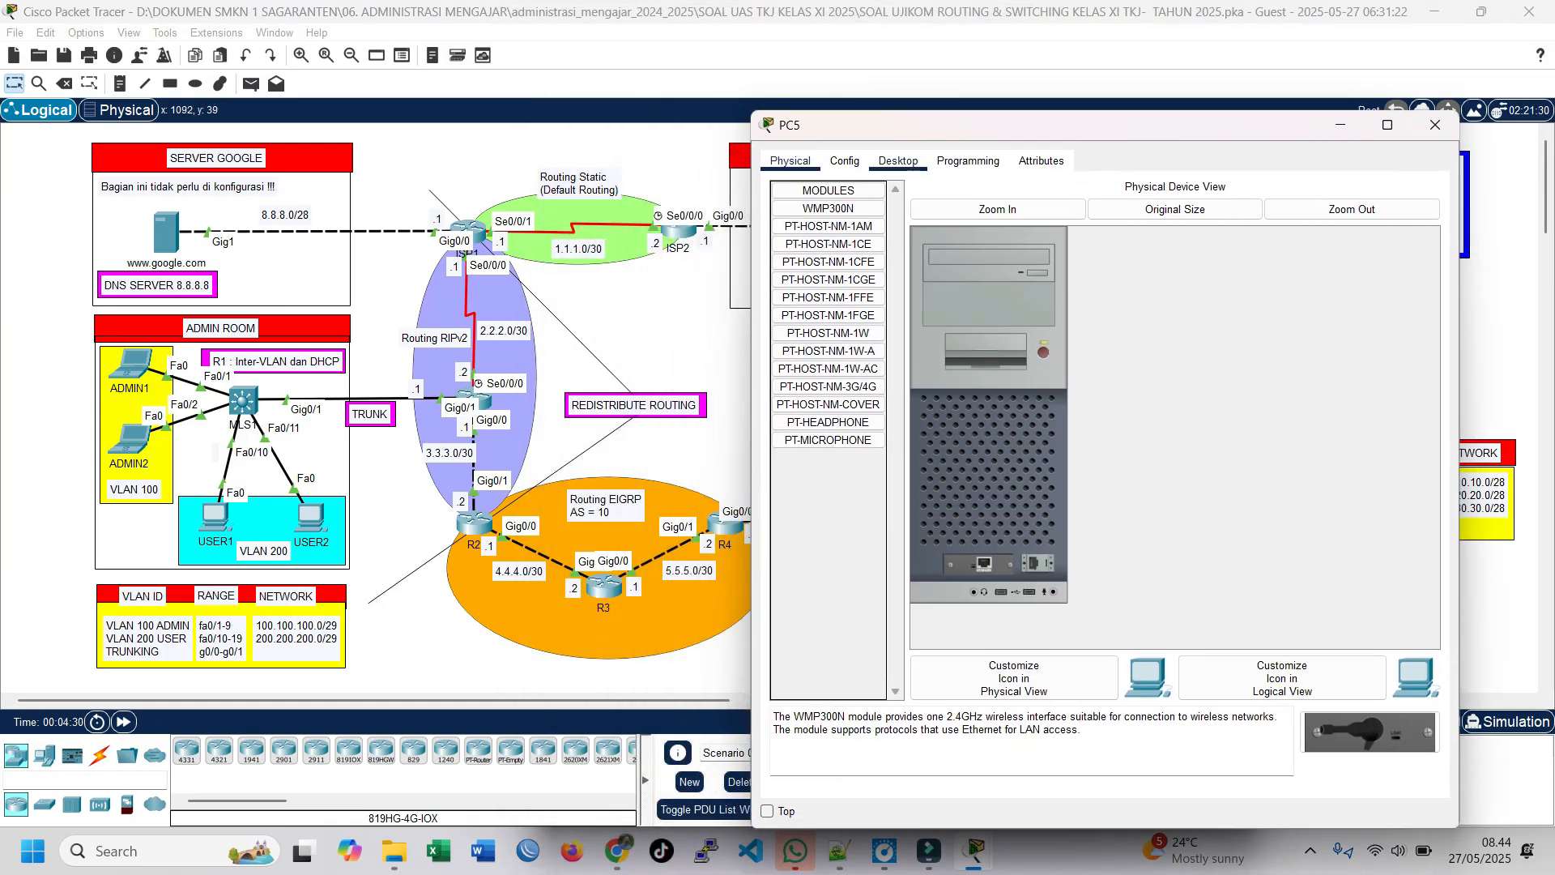
pyautogui.click(898, 160)
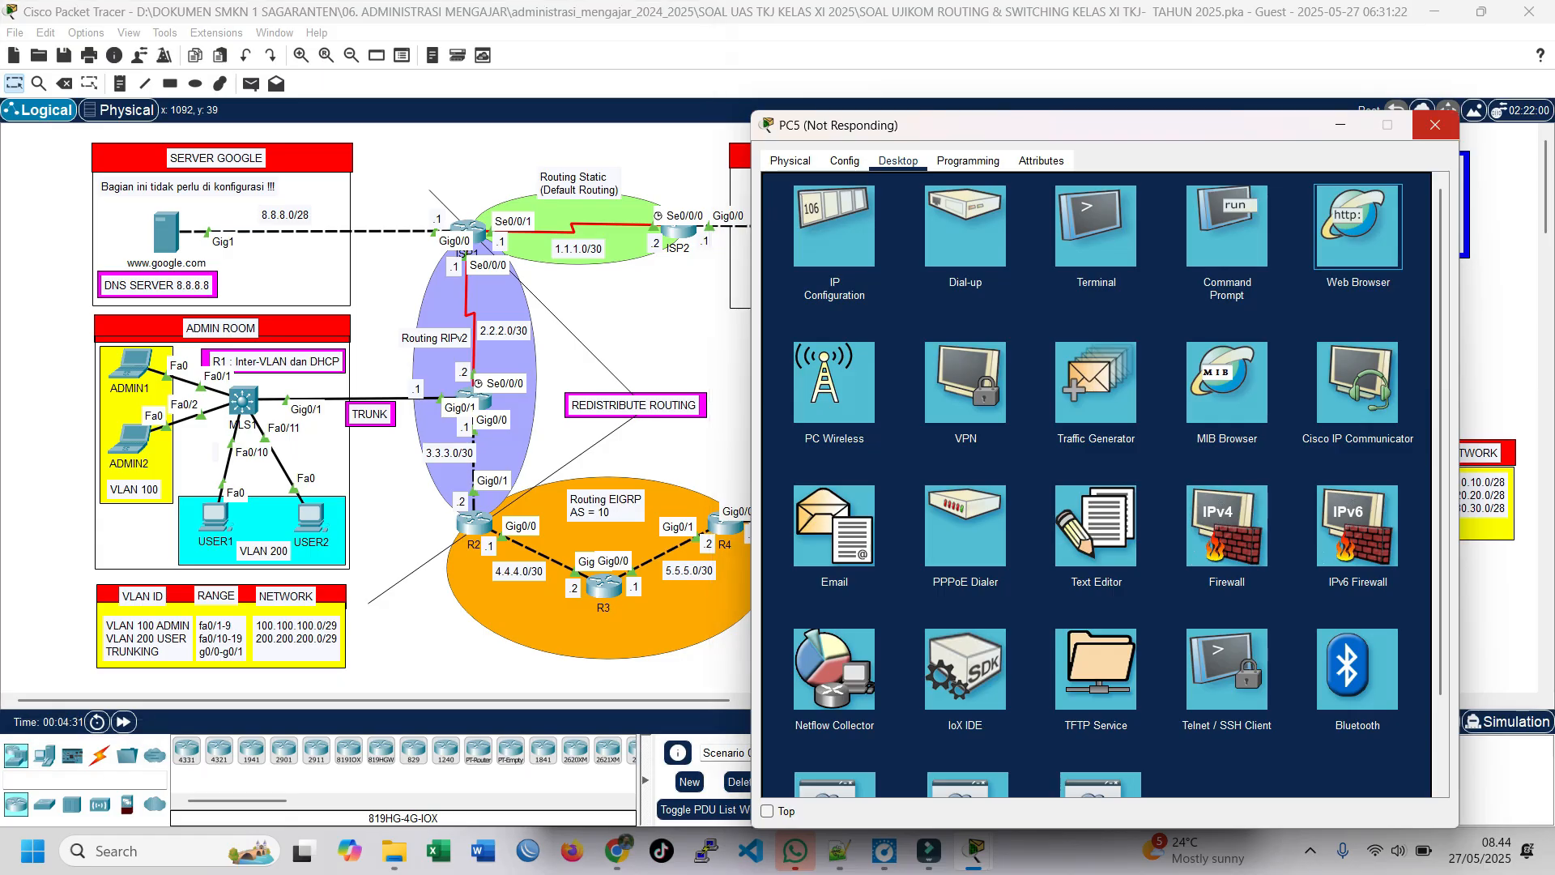
pyautogui.click(1434, 125)
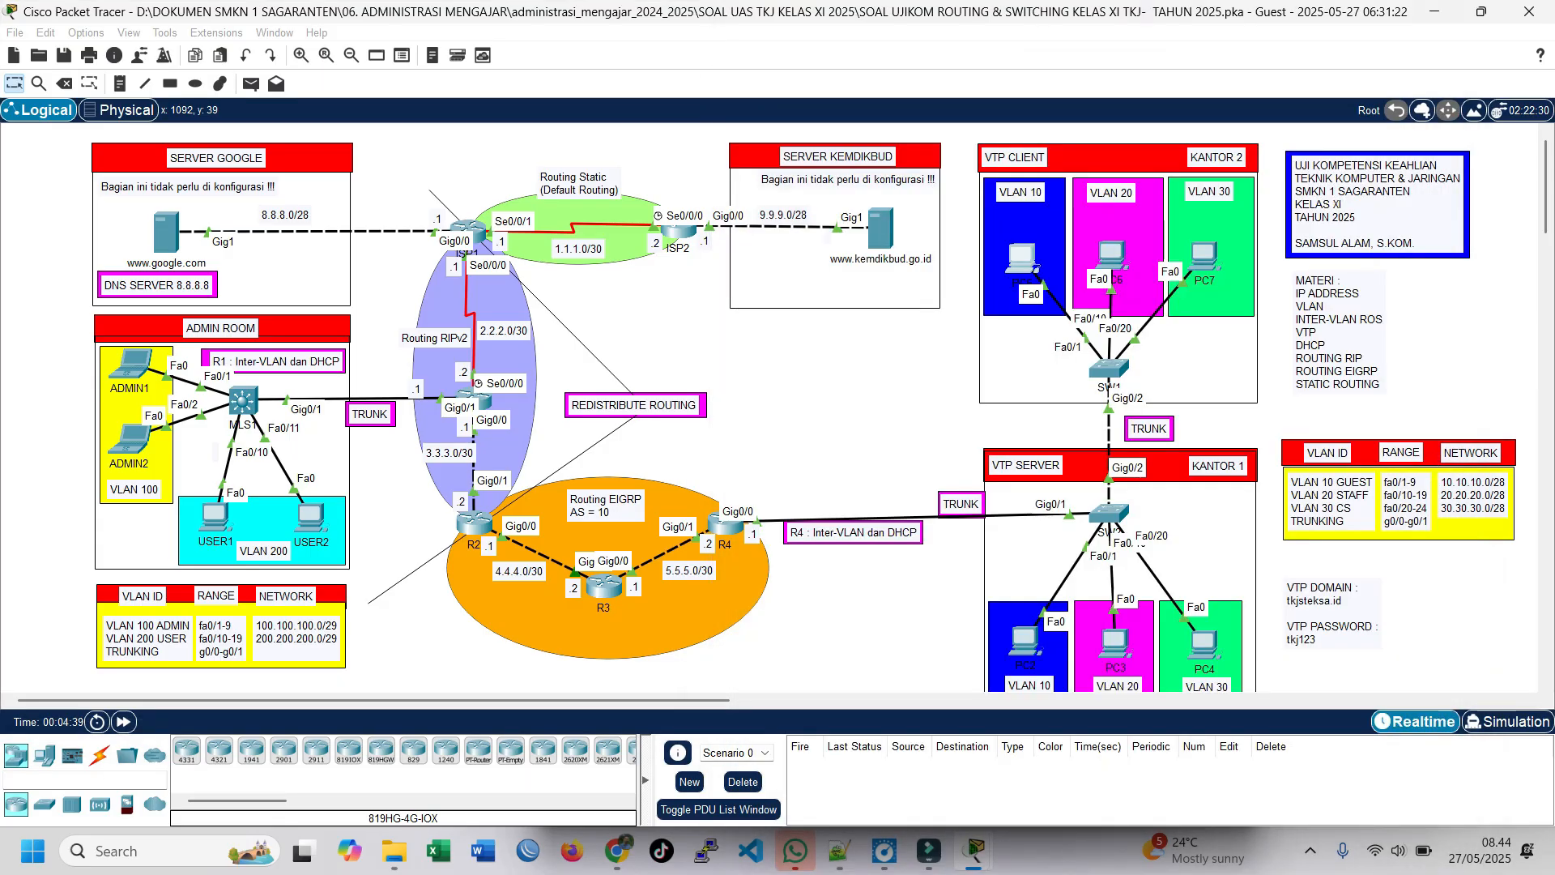
pyautogui.moveTo(976, 852)
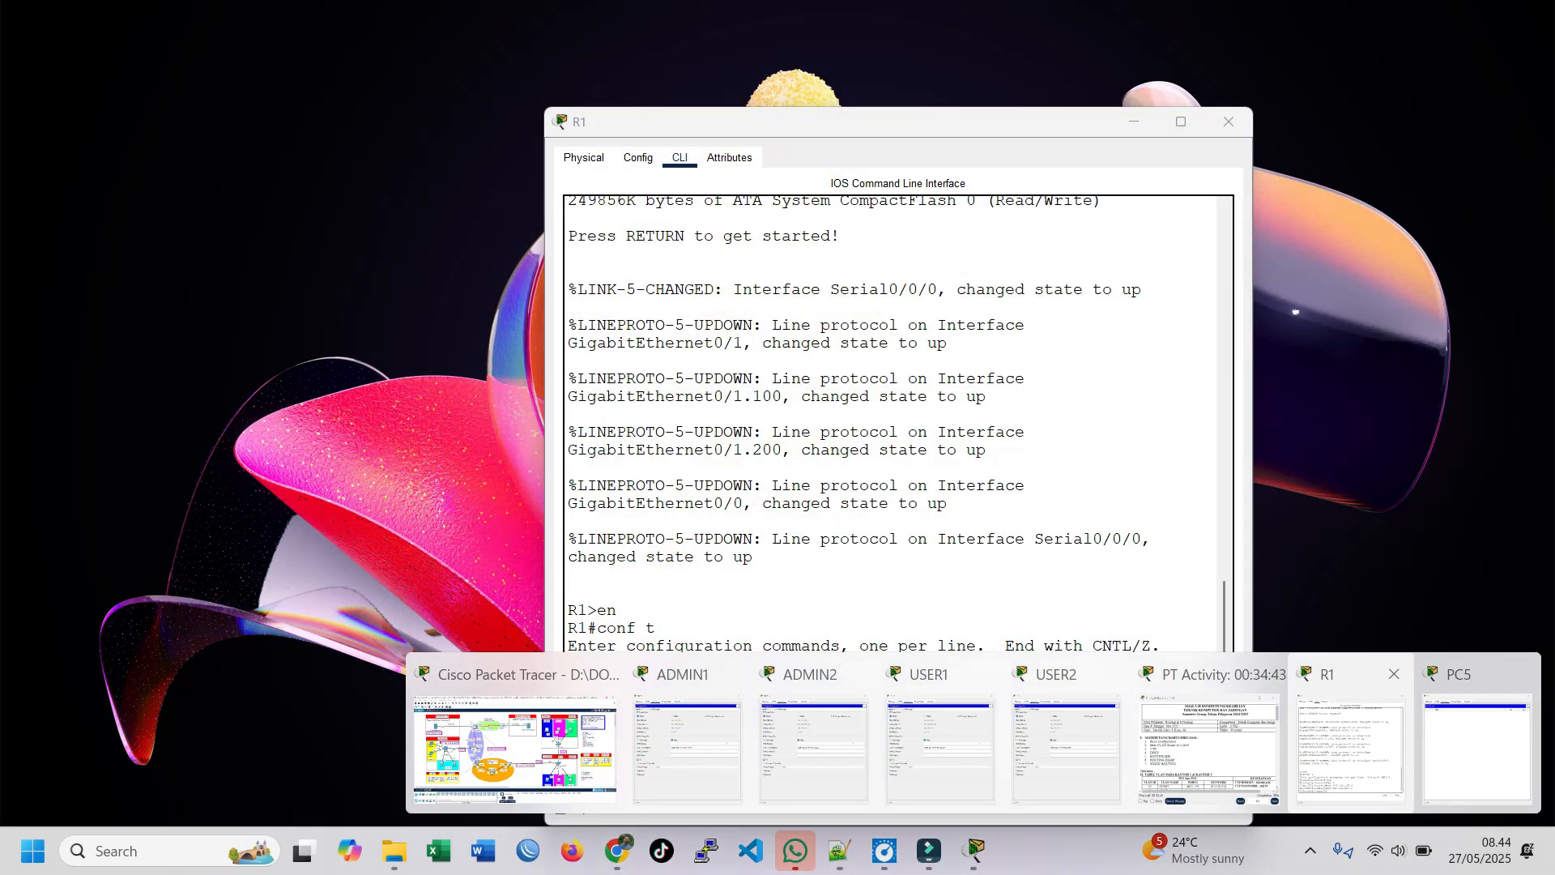
pyautogui.click(1475, 749)
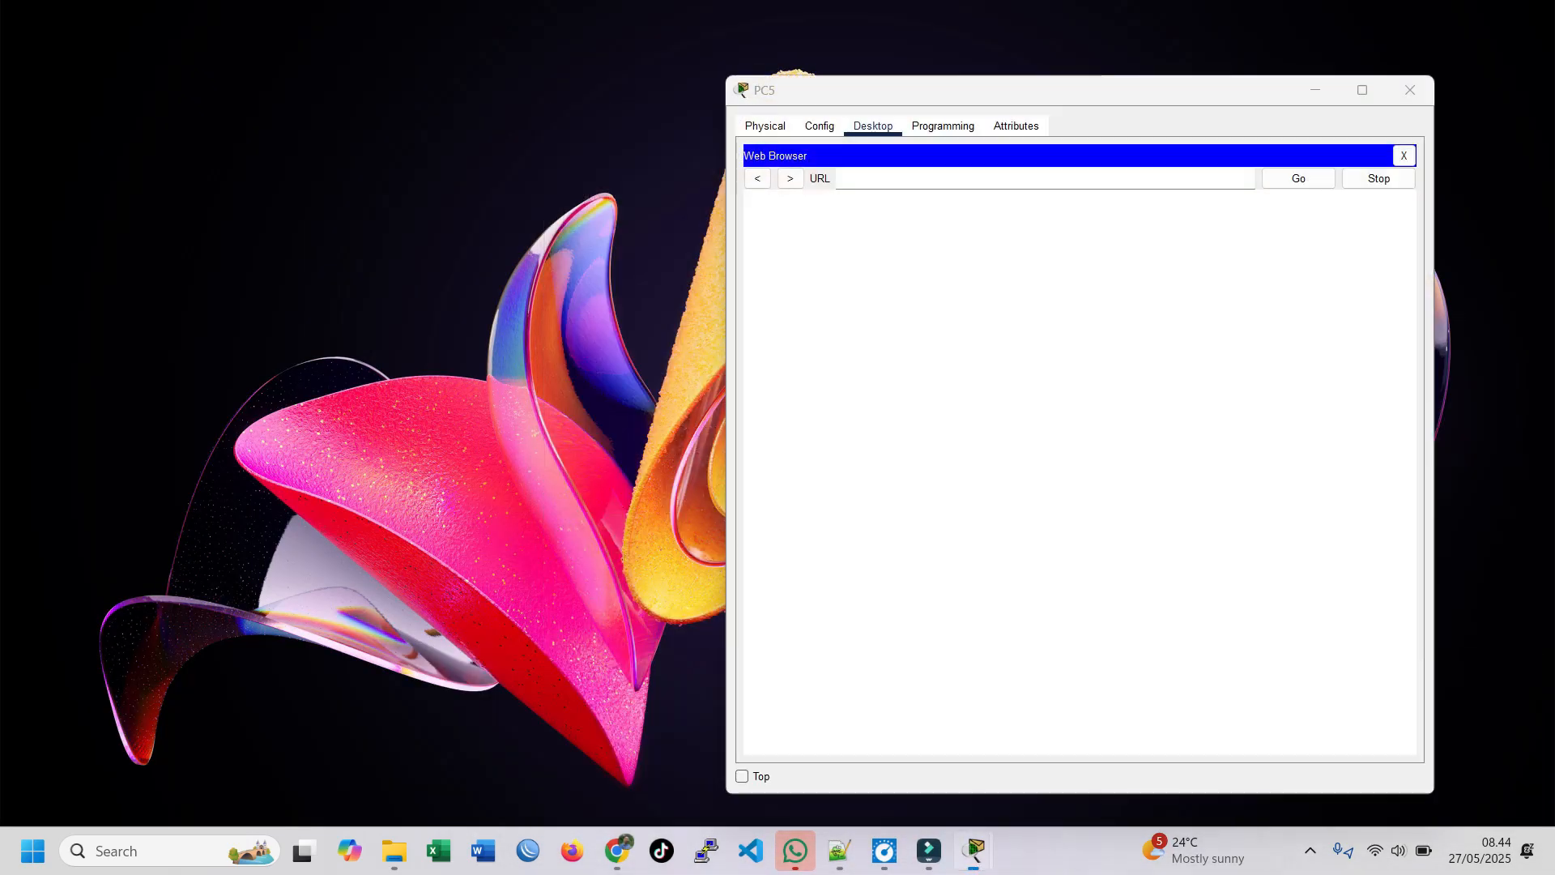
pyautogui.click(907, 179)
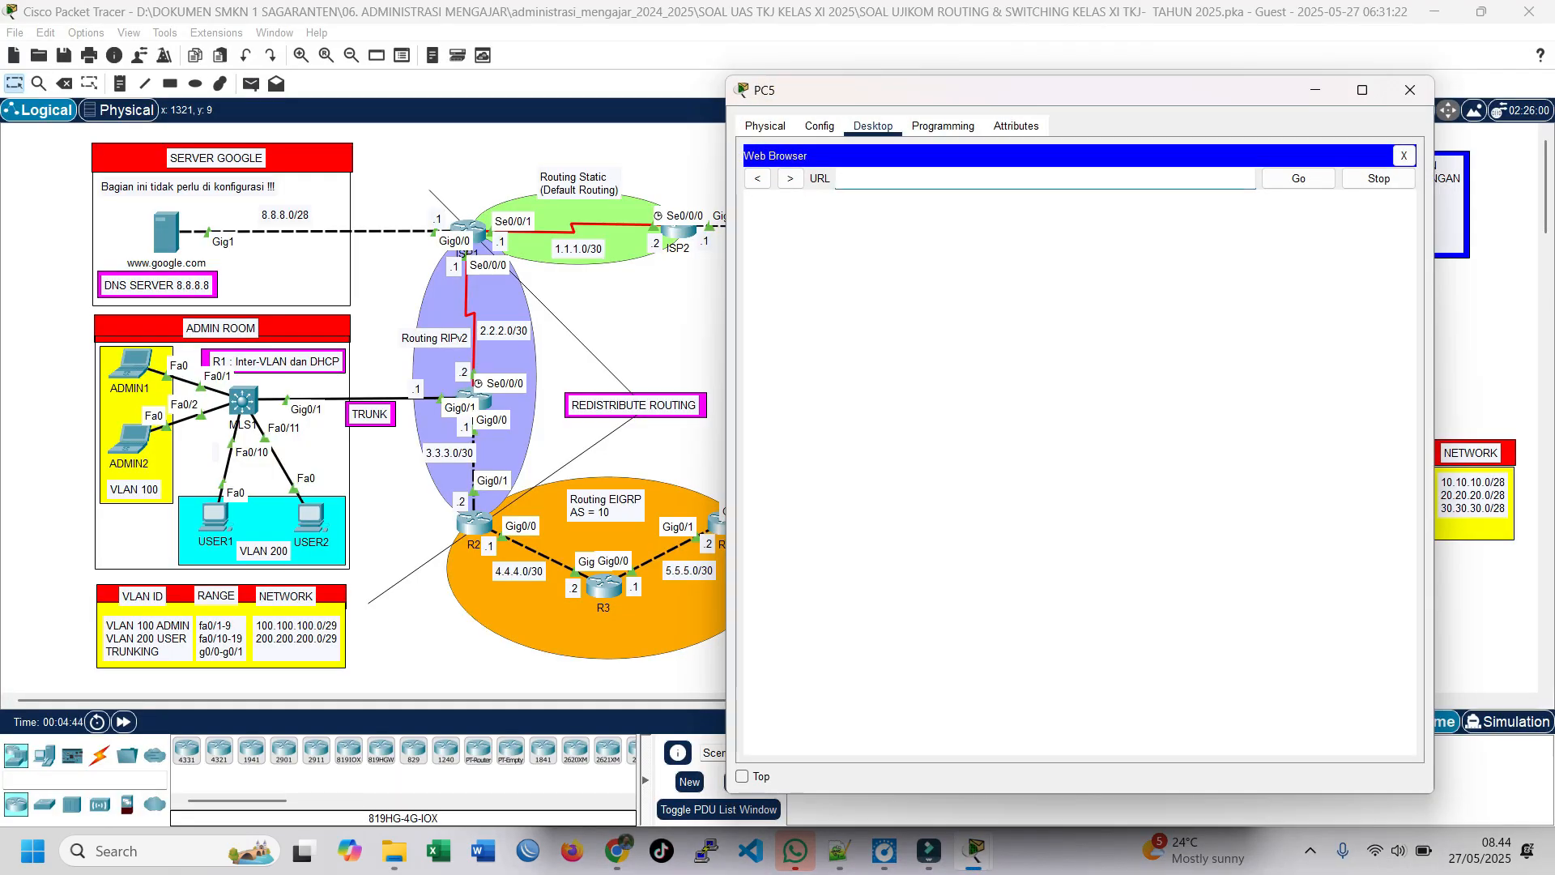
pyautogui.write('www')
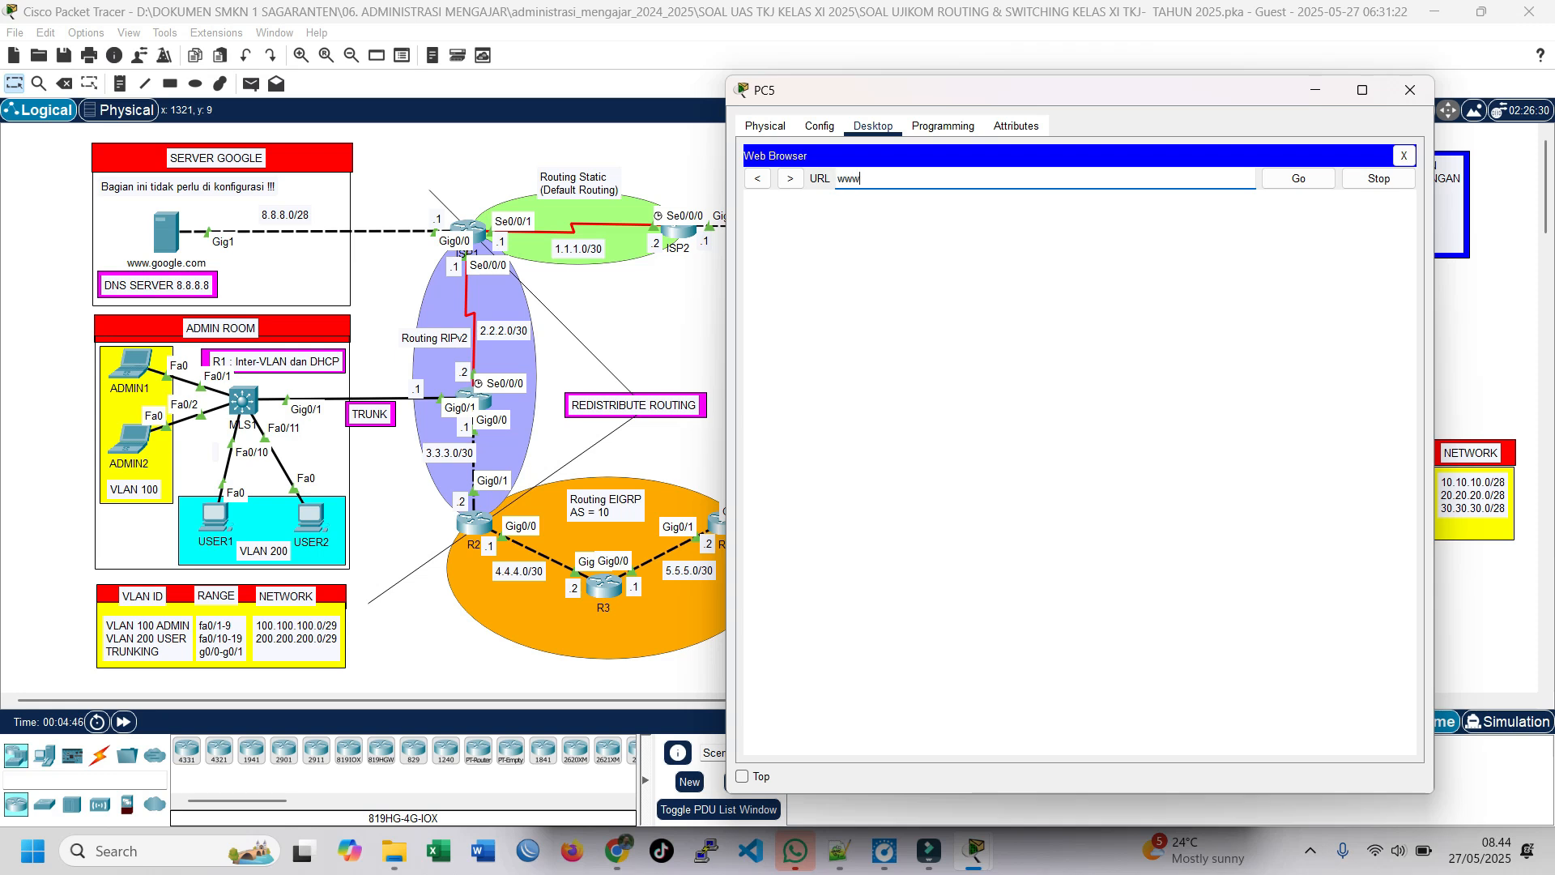
pyautogui.write('.google.com')
pyautogui.press('Return')
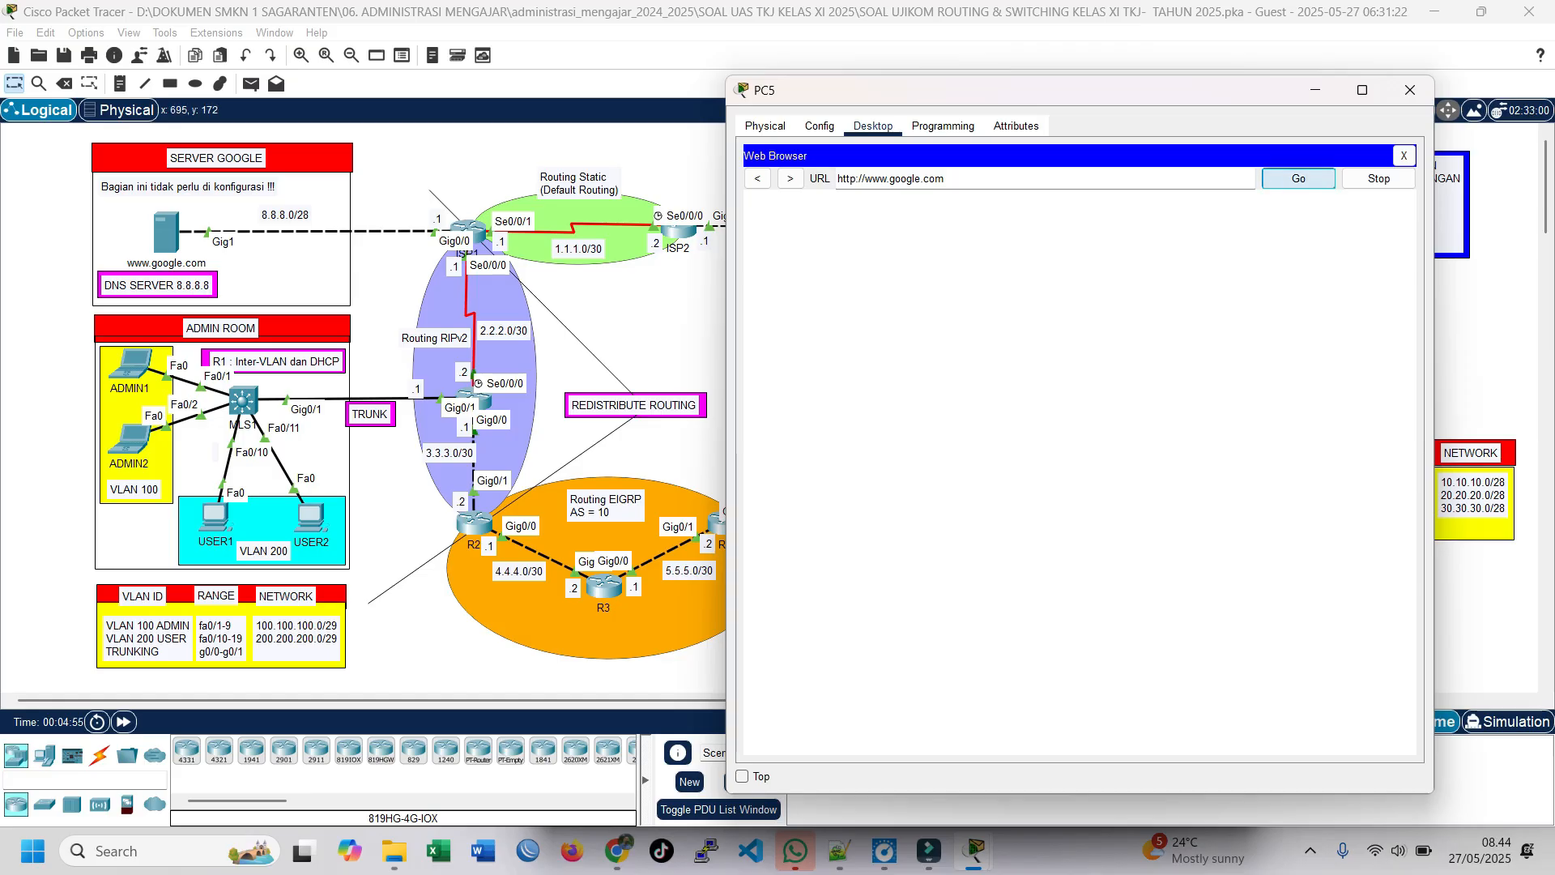
pyautogui.moveTo(1037, 207); pyautogui.dragTo(1121, 207)
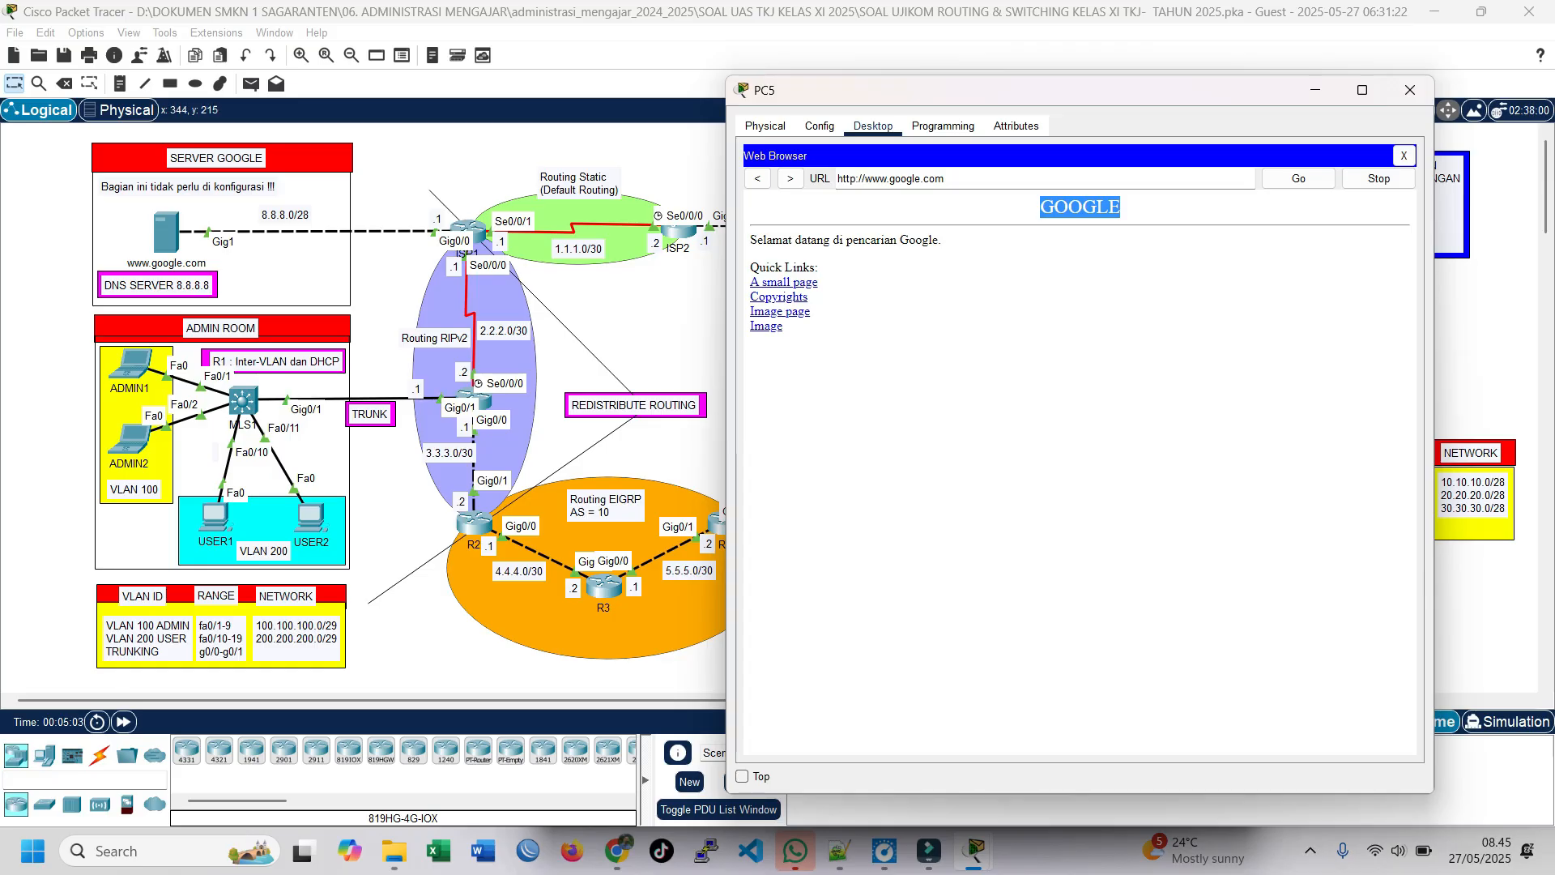
pyautogui.click(964, 178)
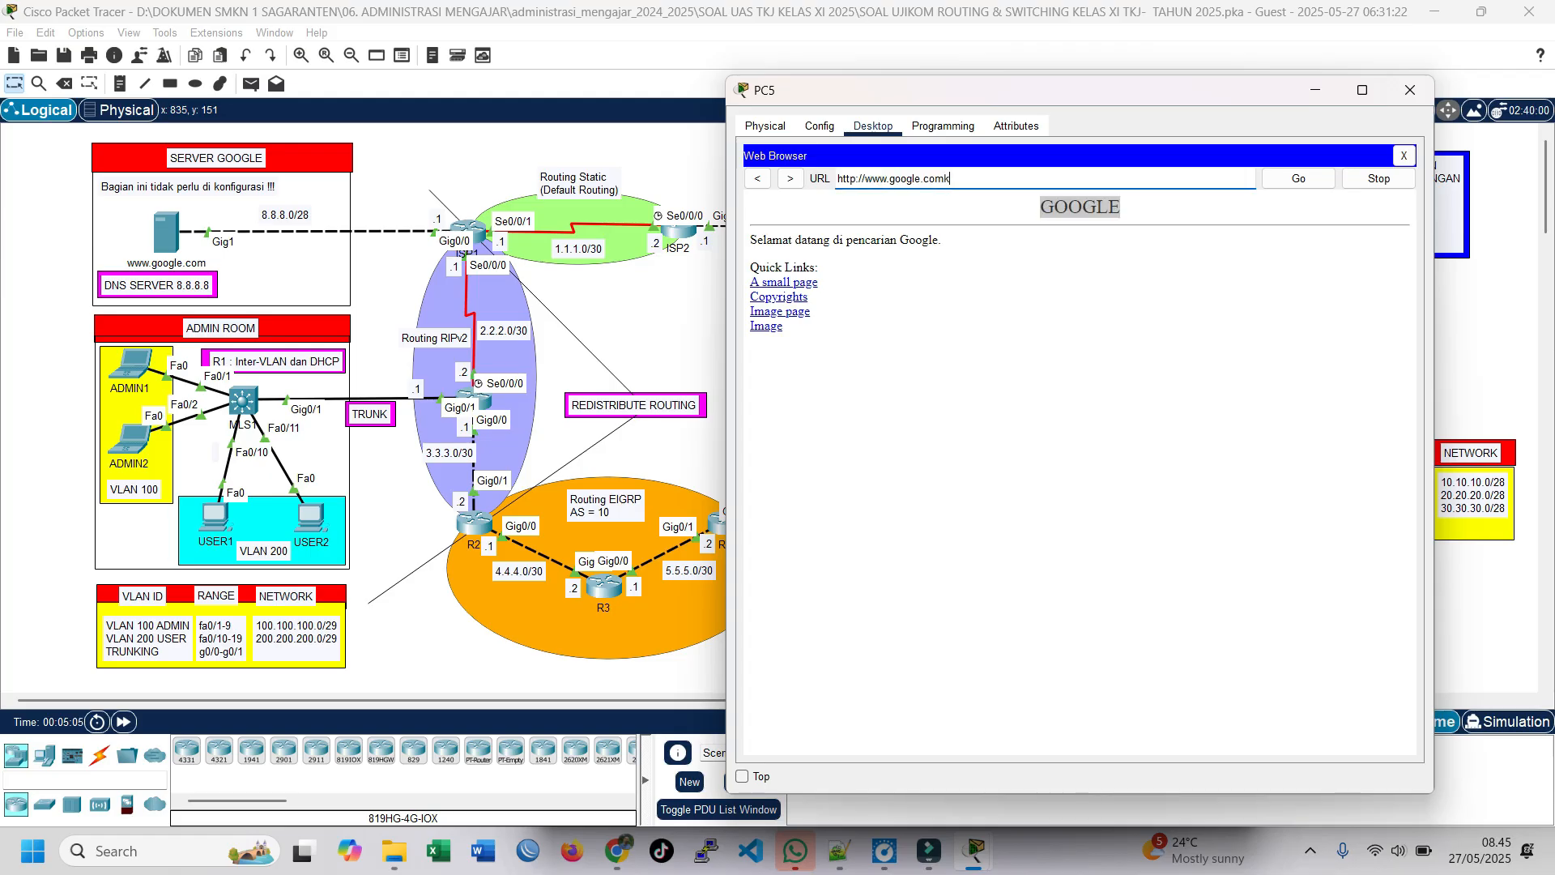
pyautogui.hotkey('ctrl', 'a')
pyautogui.press('BackSpace')
pyautogui.write('www.kemdikbud.go.id')
pyautogui.click(1299, 178)
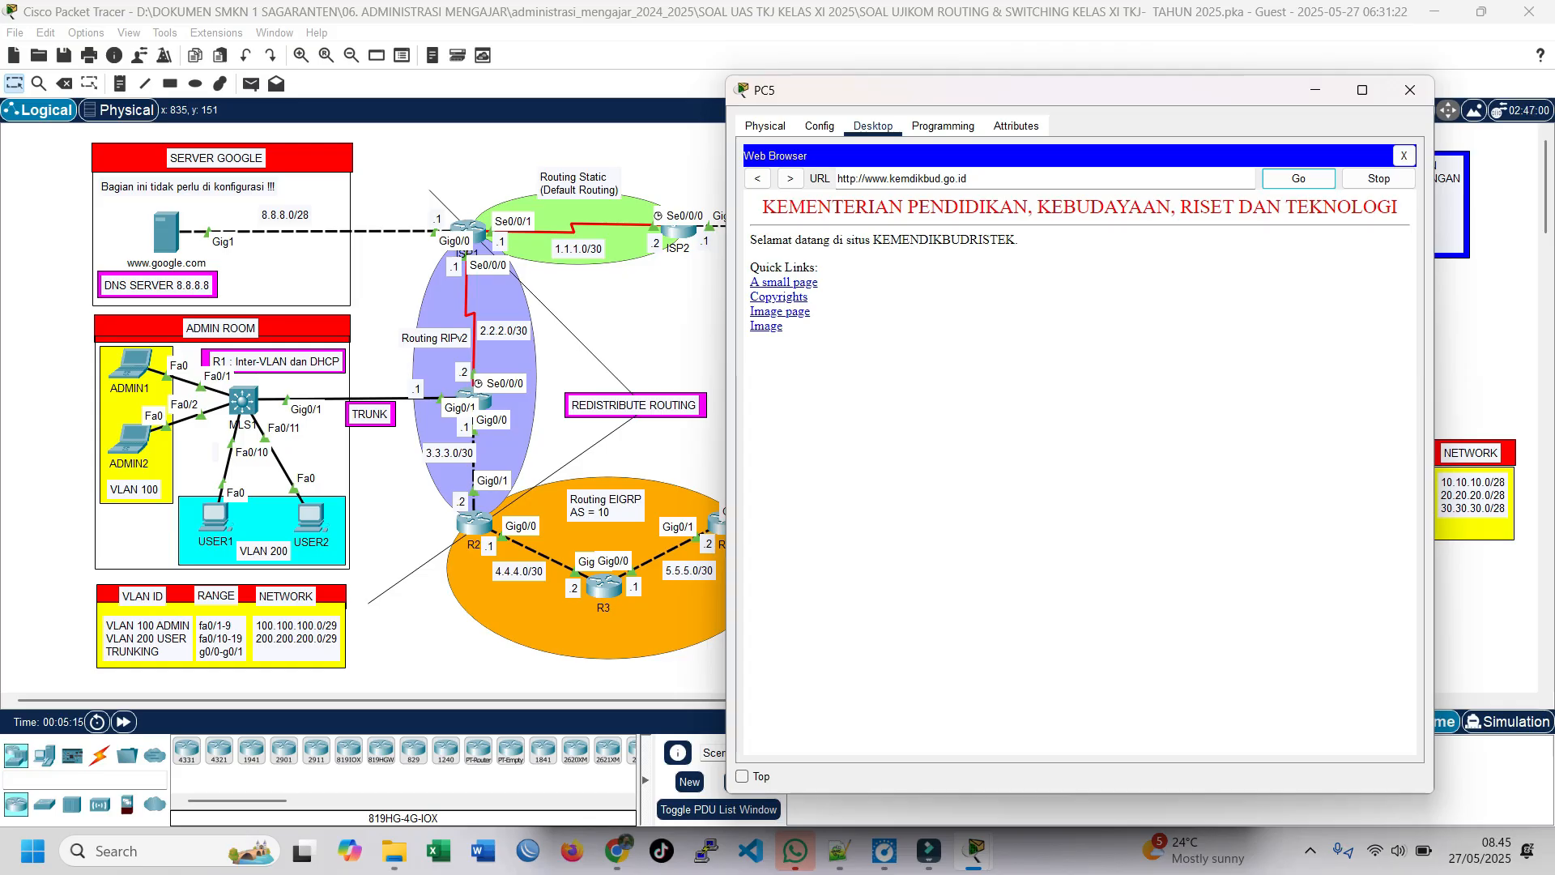
pyautogui.moveTo(851, 92); pyautogui.dragTo(896, 136)
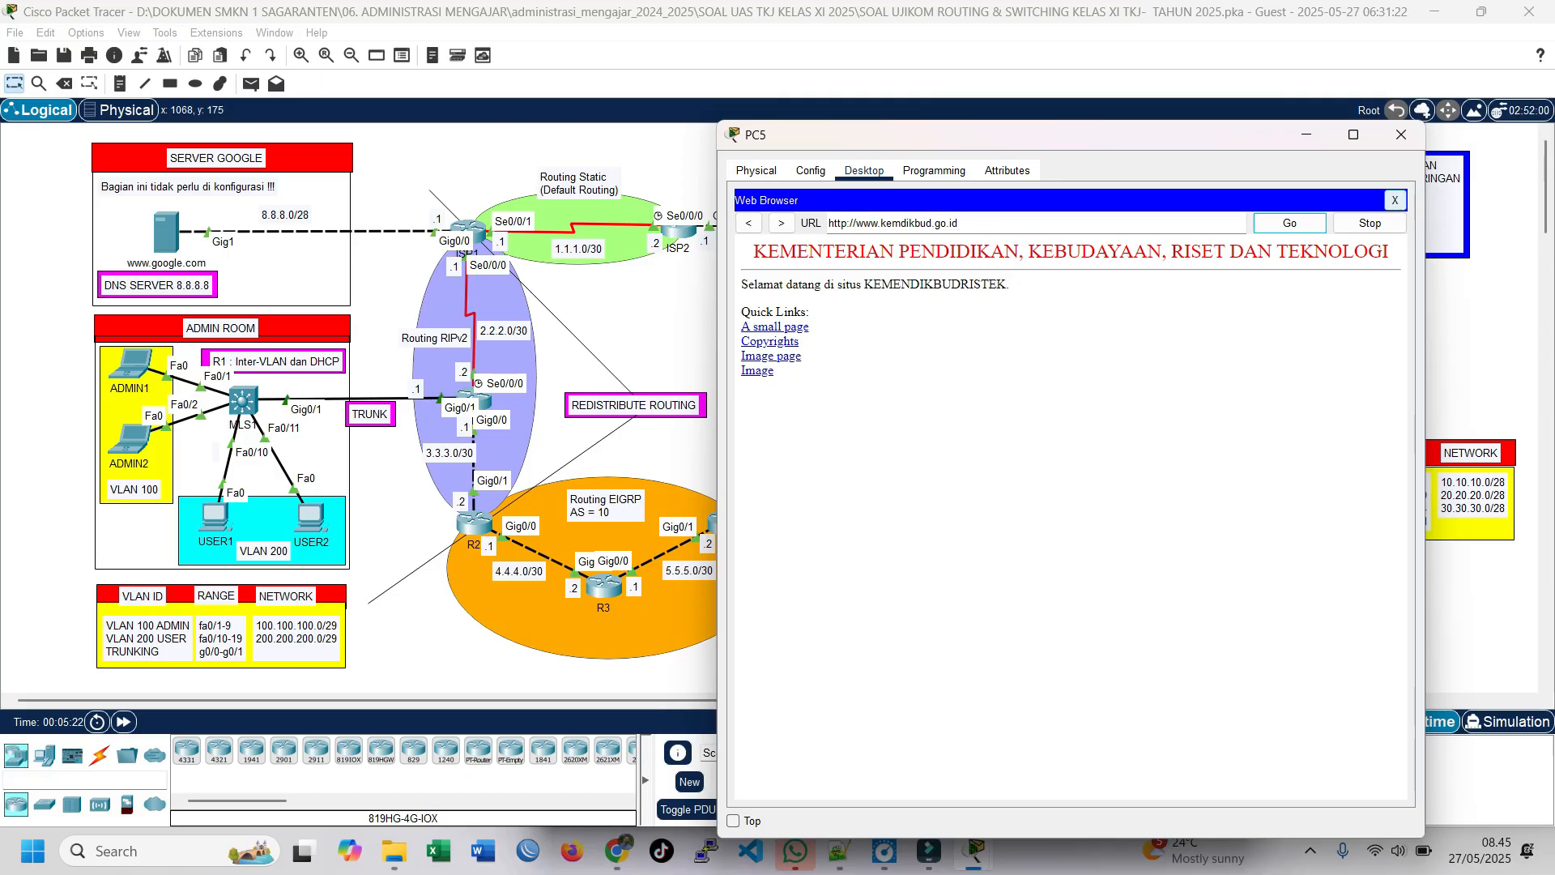
pyautogui.click(1395, 200)
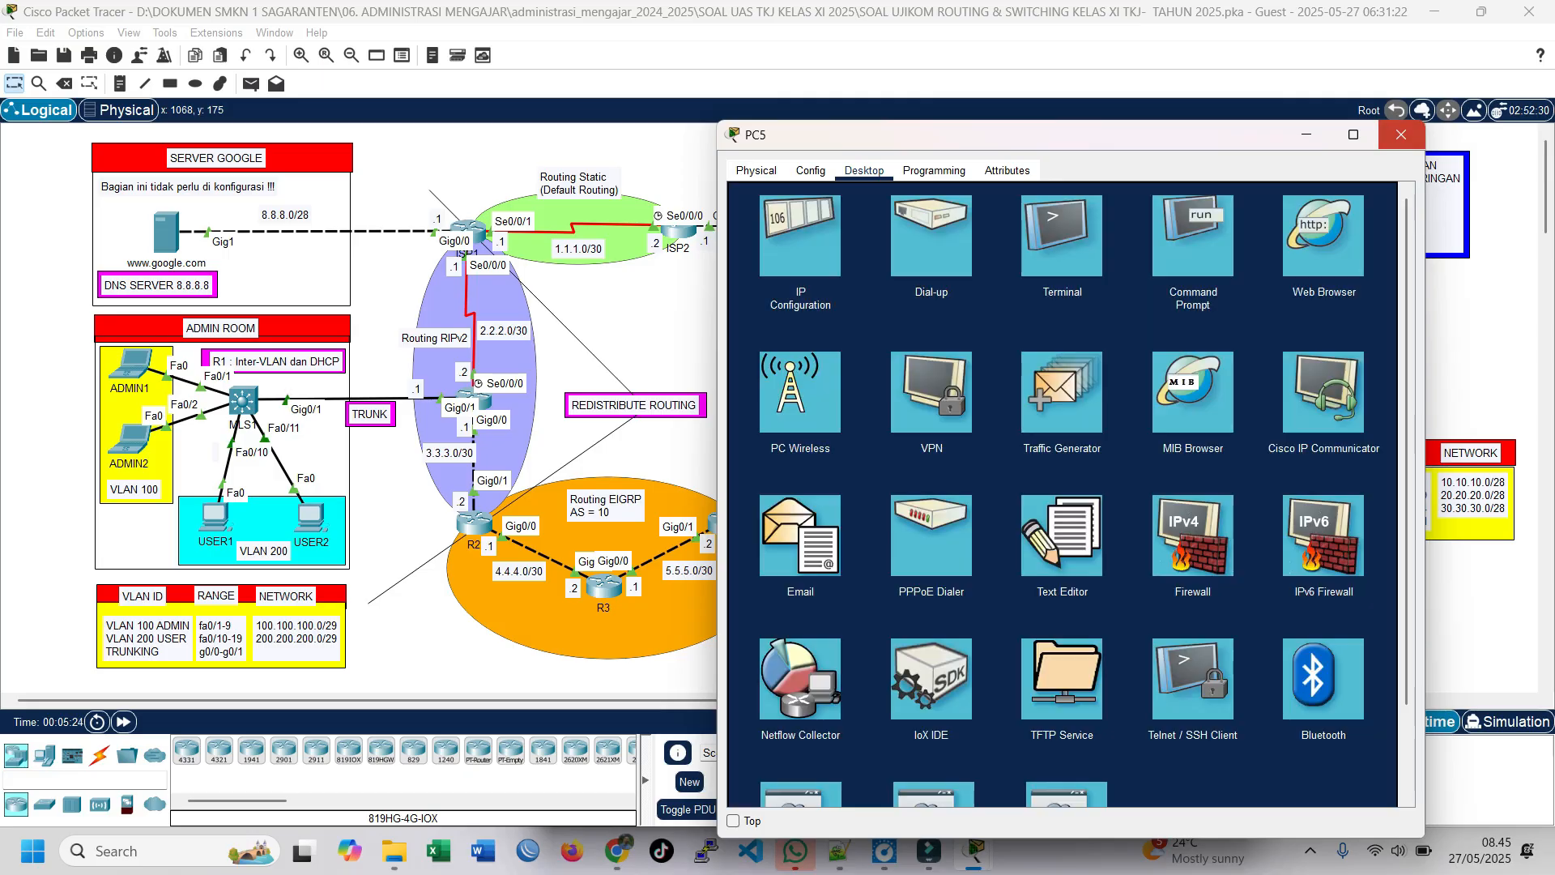
pyautogui.click(1400, 134)
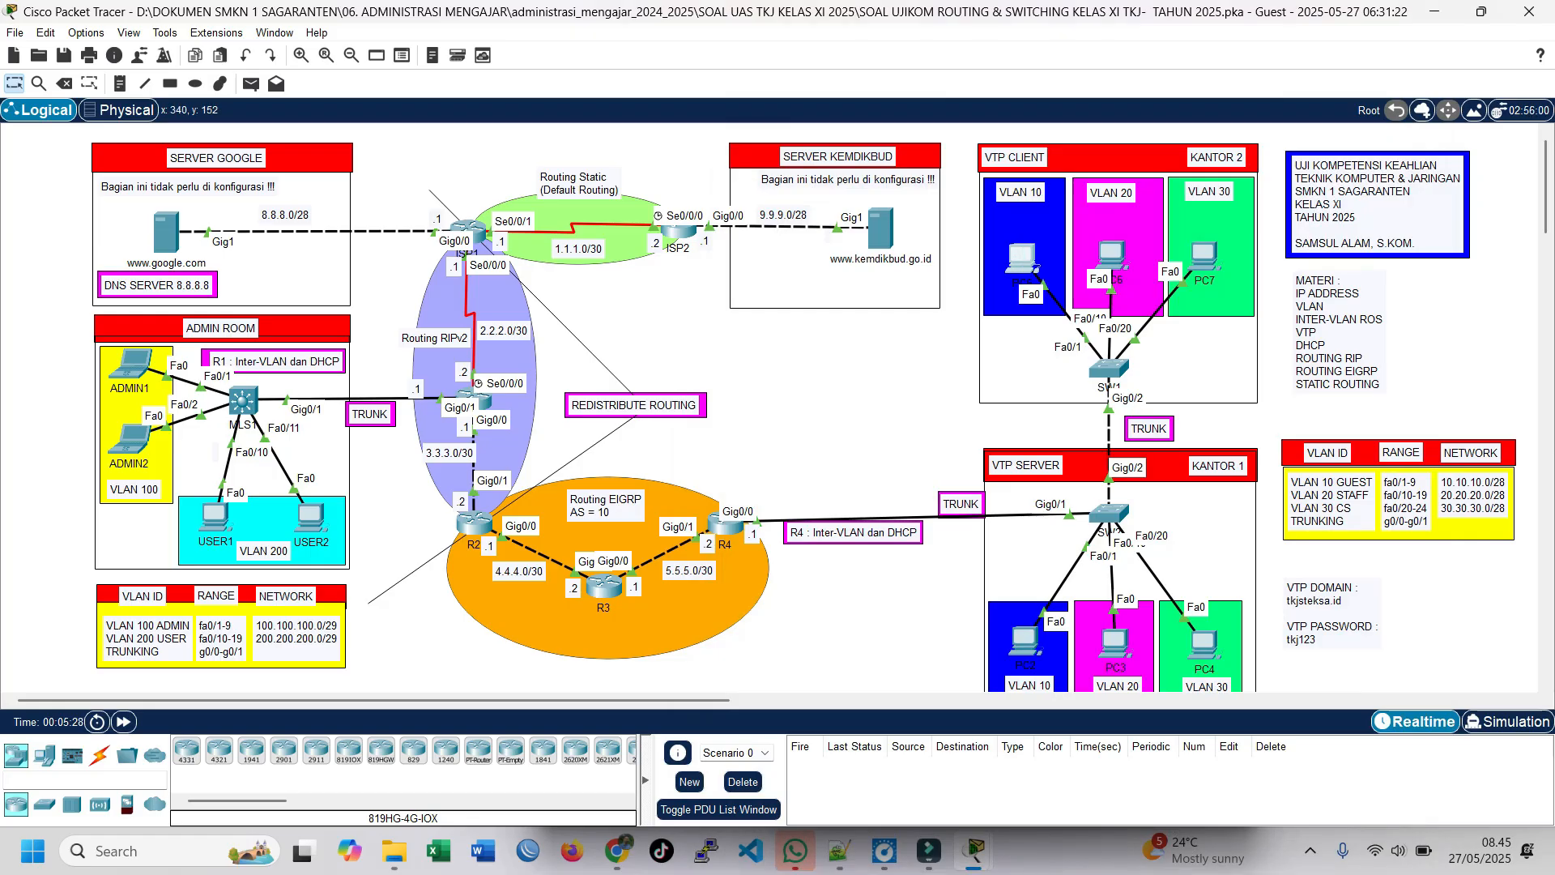
# Step: Send a simple PDU from ADMIN1 to PC4 and fire it again to test connectivity
pyautogui.click(251, 83)
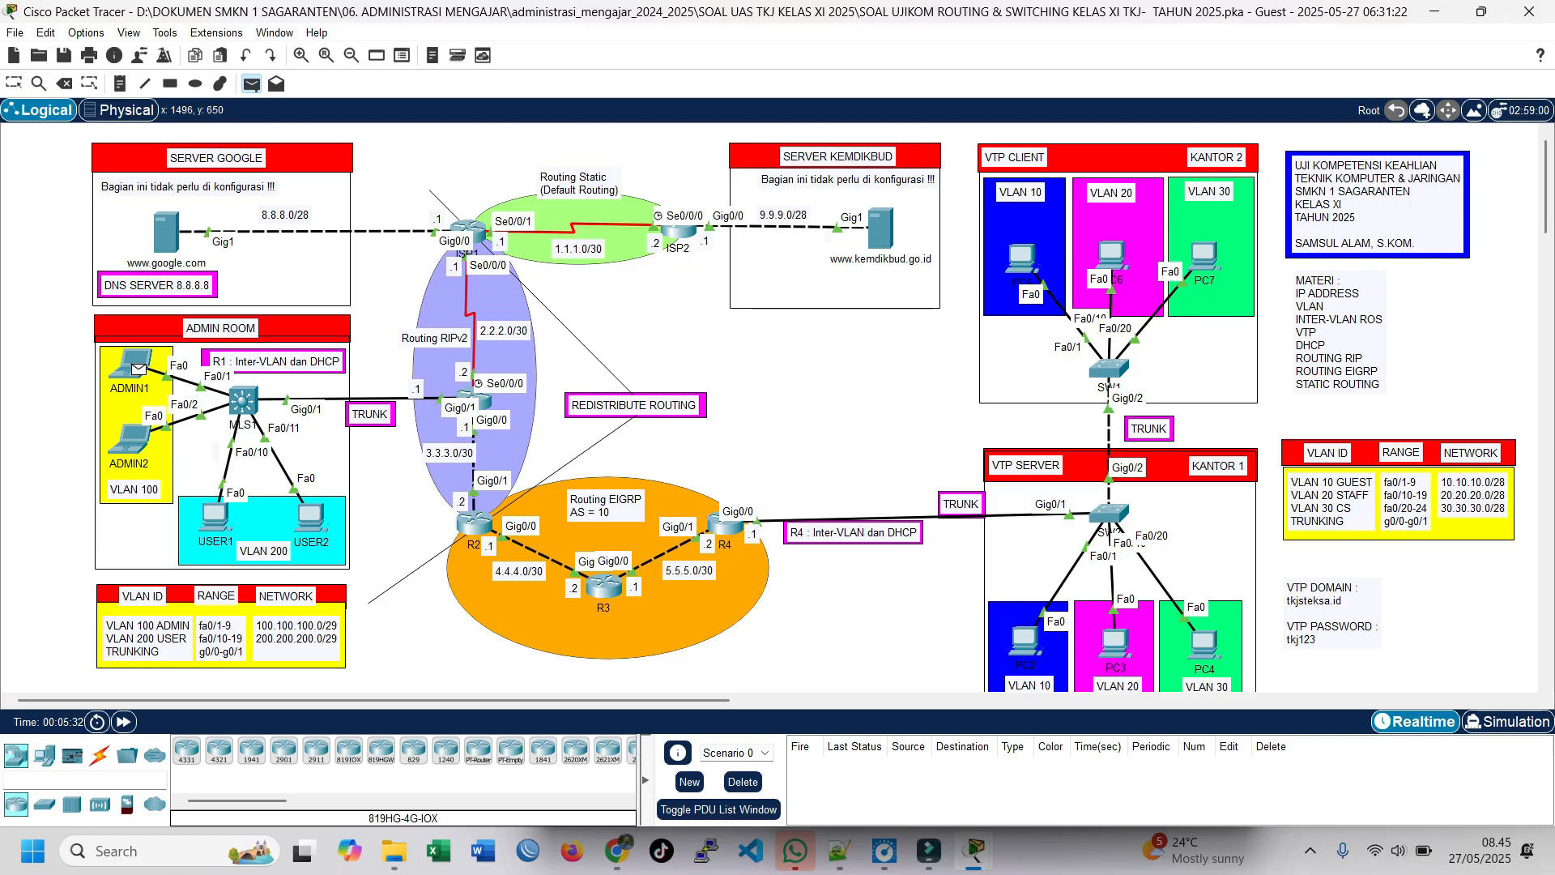
pyautogui.click(1205, 644)
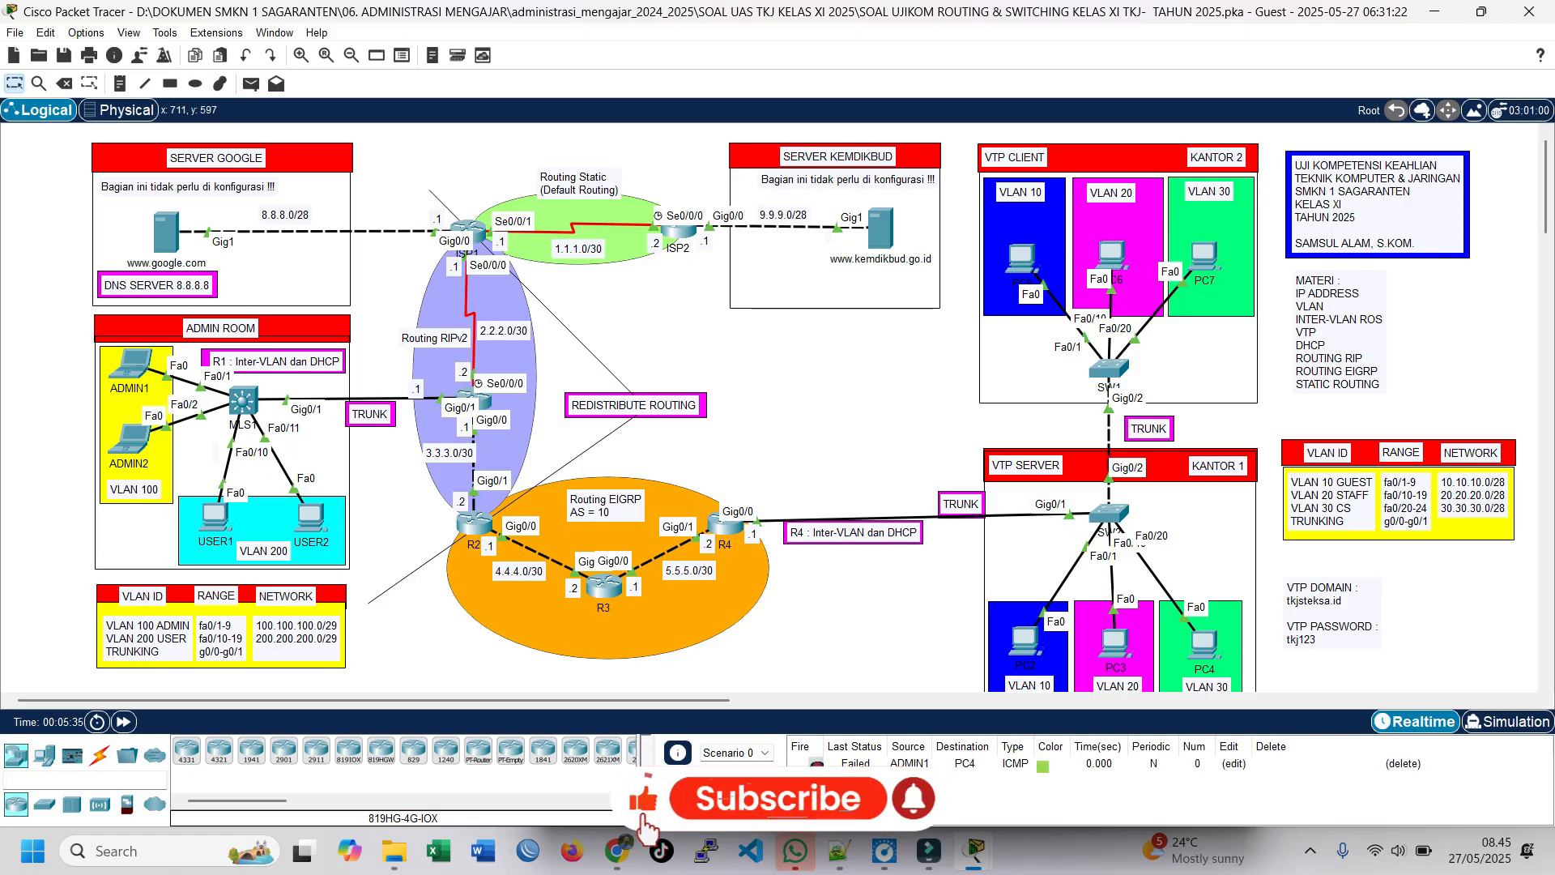
pyautogui.doubleClick(816, 764)
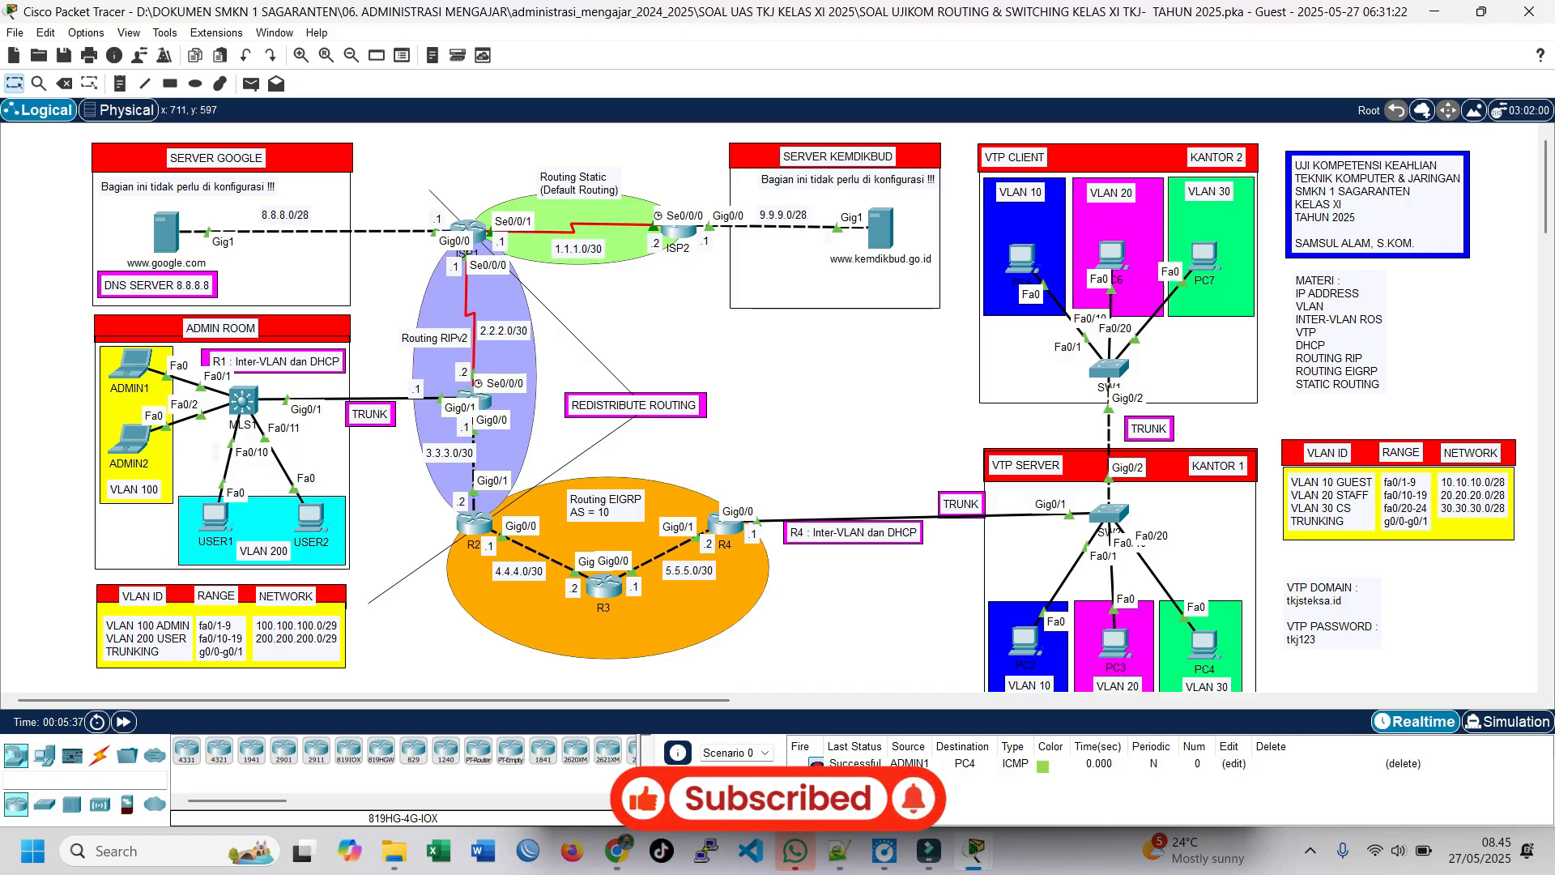